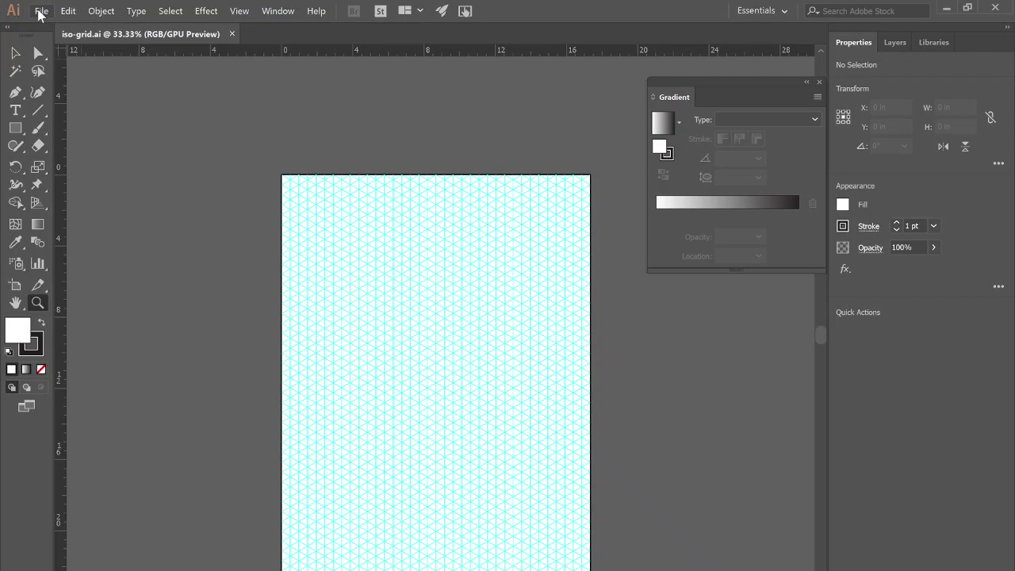
- Save a copy of the document as "isometric building 1" in Adobe Illustrator format with the default Illustrator CC options
click(40, 14)
click(66, 127)
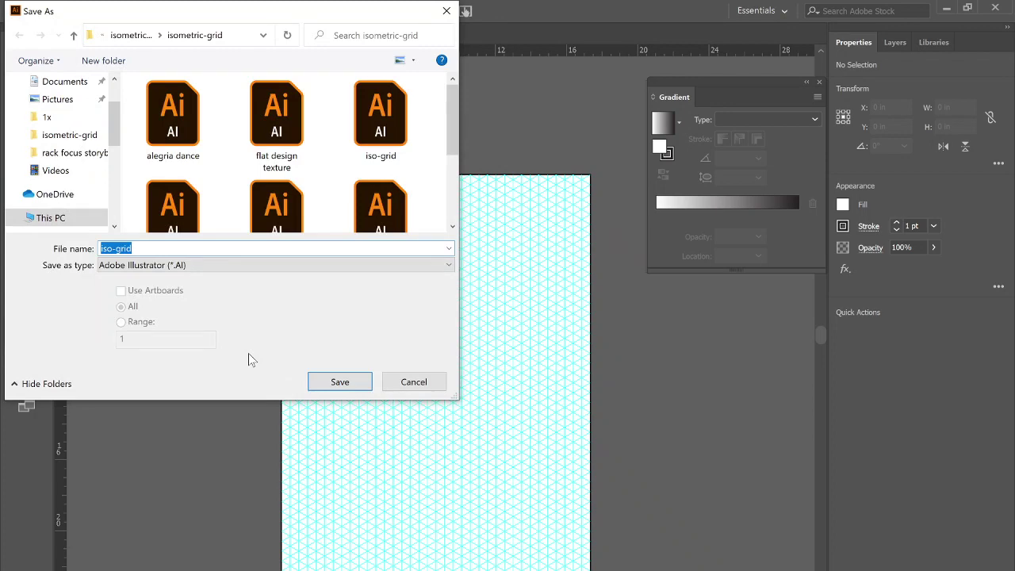
text(isometric building 1)
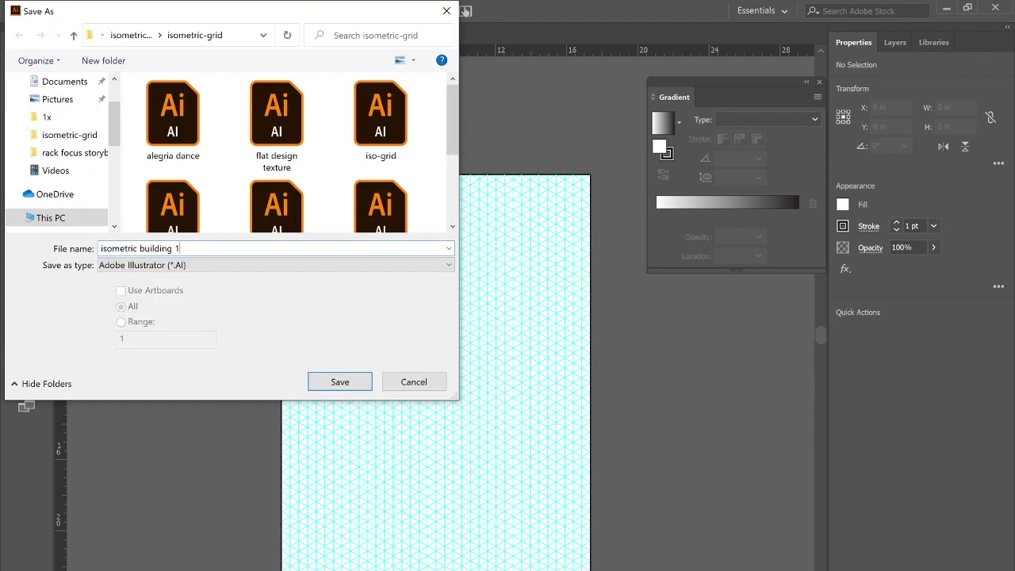
key(Return)
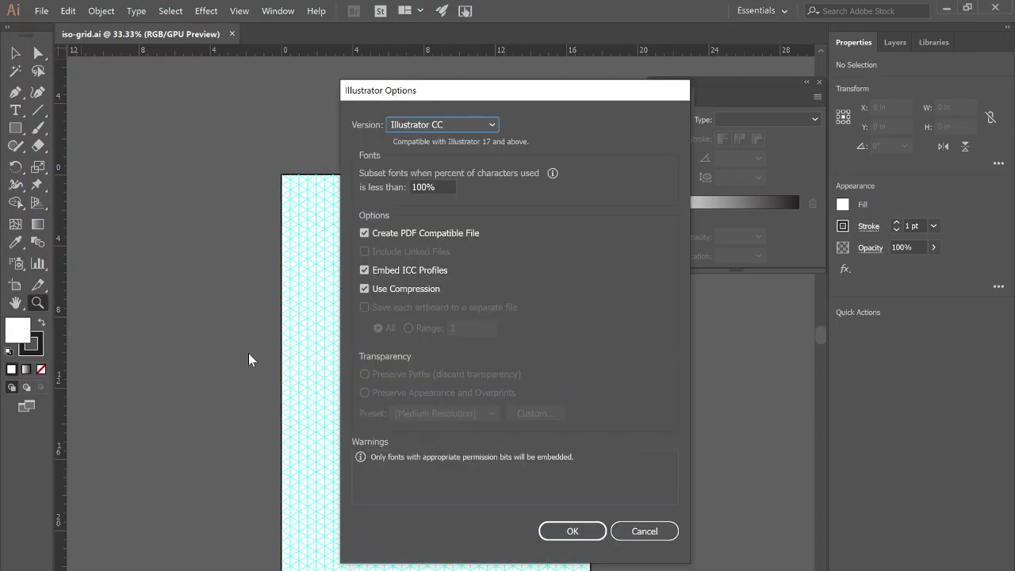
click(574, 534)
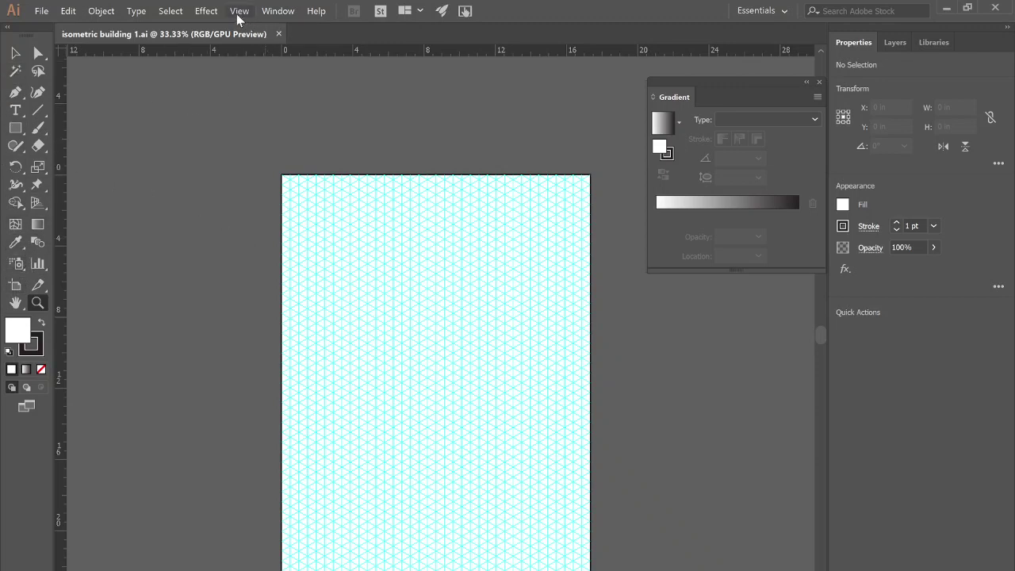
- Reset the Essentials workspace to its default layout
click(277, 11)
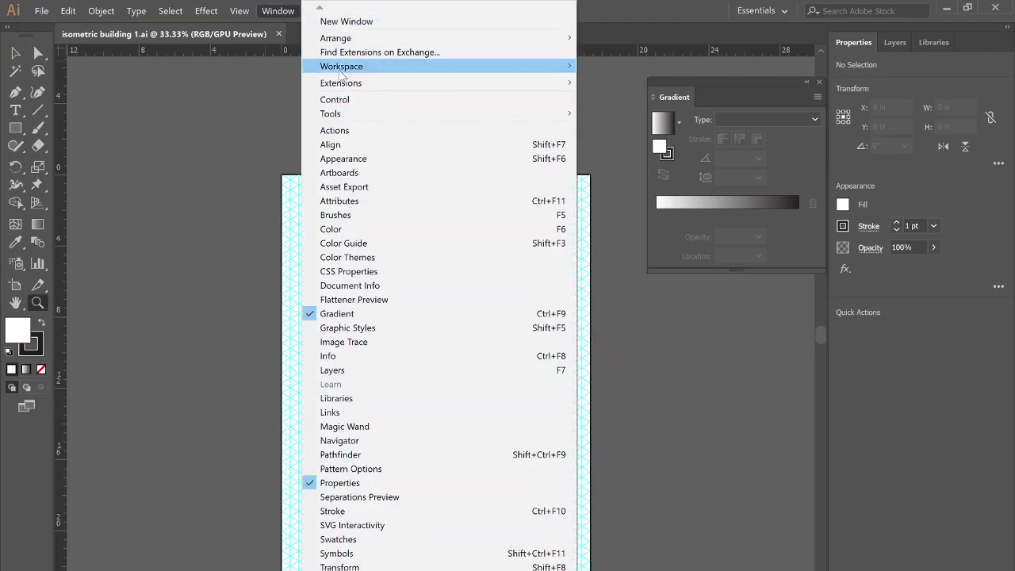
mouse_move(340, 70)
mouse_move(565, 66)
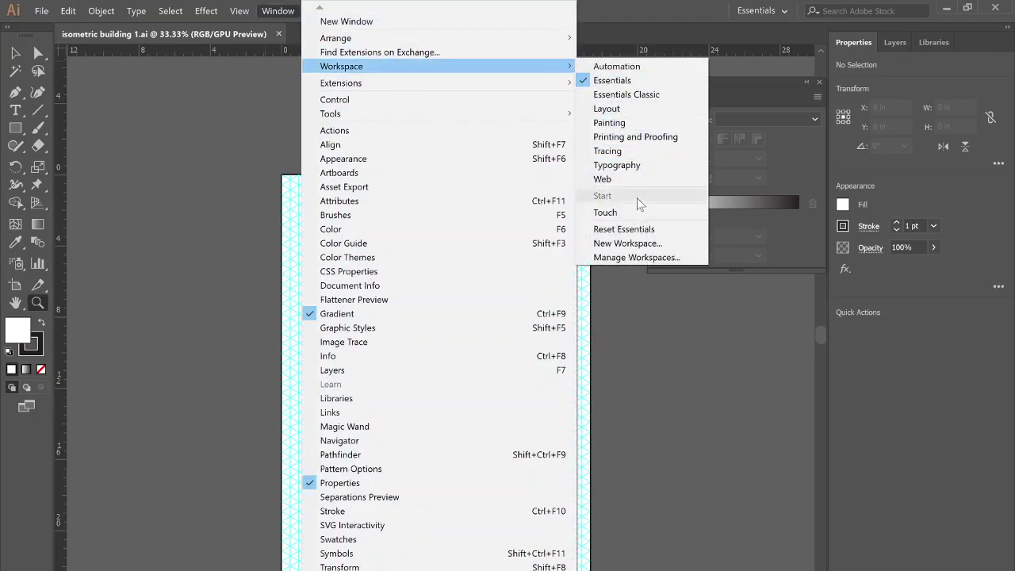
click(623, 229)
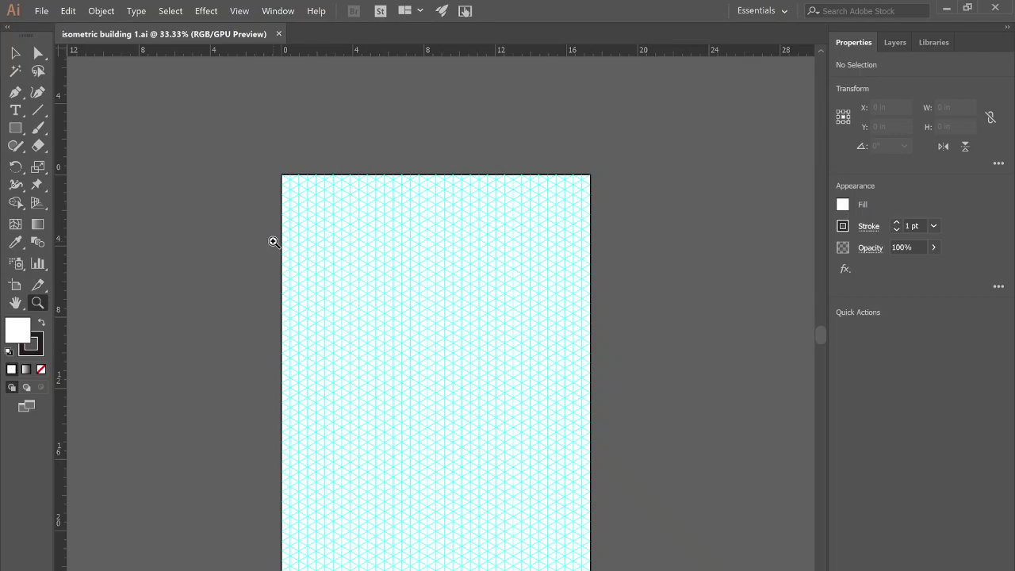
- Shorten the artboard from its upper edge to a height of about 17.43 in
click(16, 291)
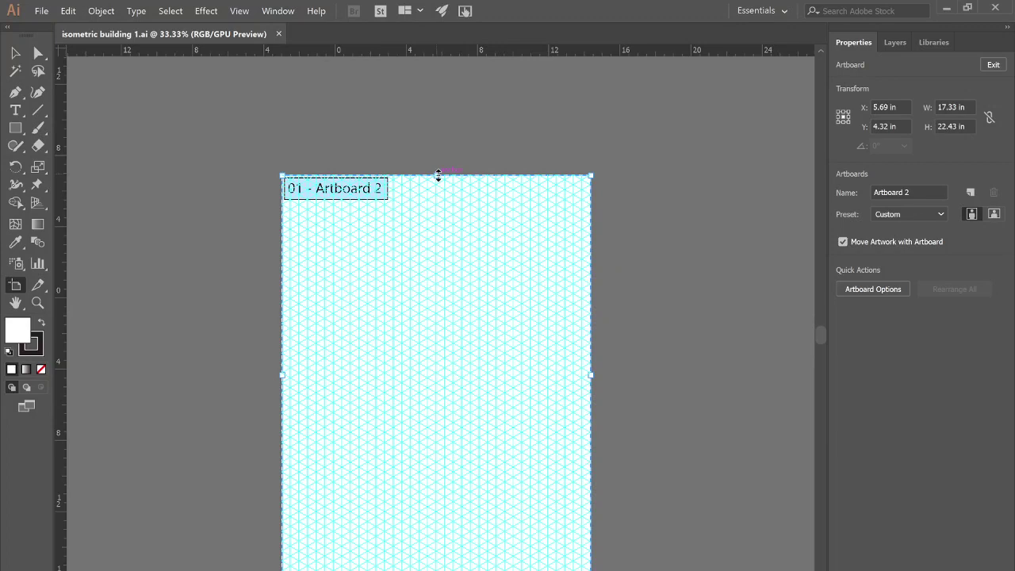
drag(438, 174, 450, 265)
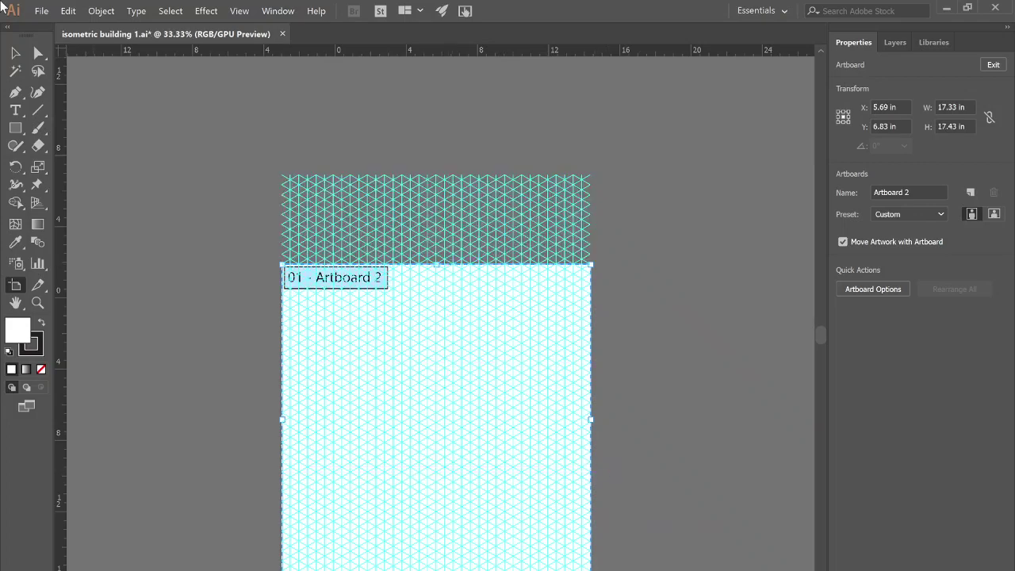
click(15, 54)
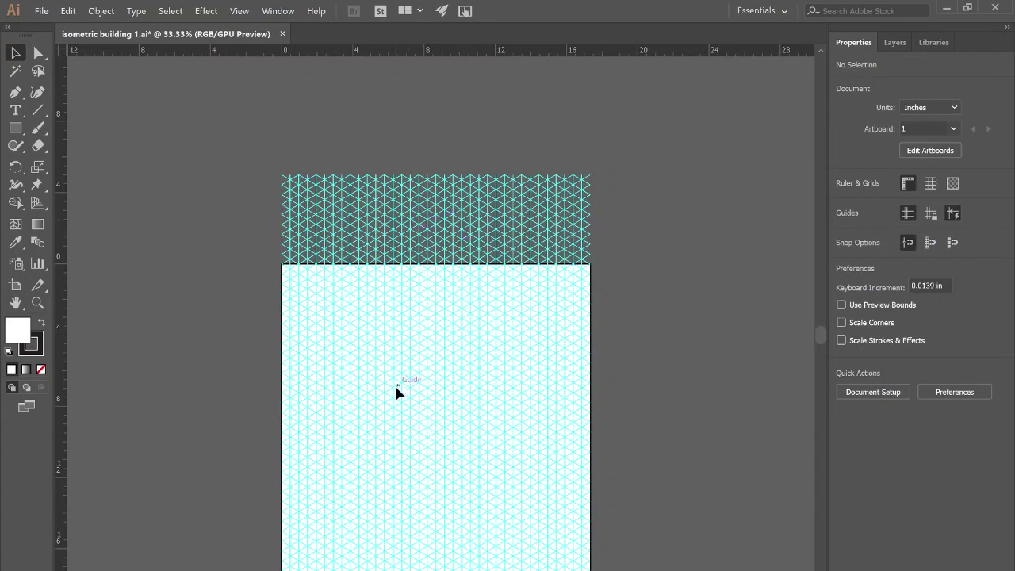
- Draw the building's left wall as a closed Pen parallelogram about 7.7 in wide and 10 in high, aligning its upper-right corner to the isometric grid
key(z)
click(424, 423)
click(424, 424)
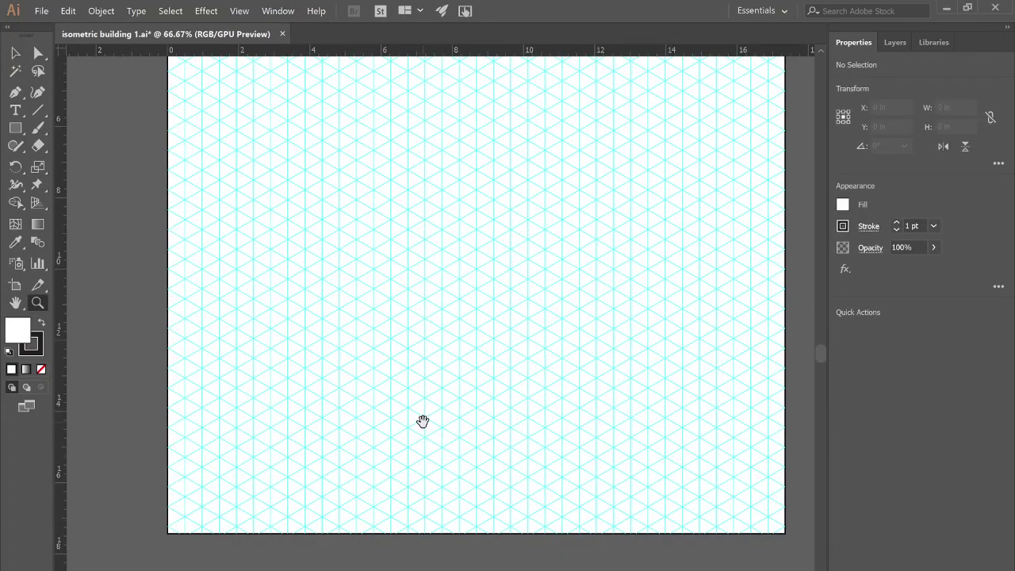
drag(421, 420, 366, 478)
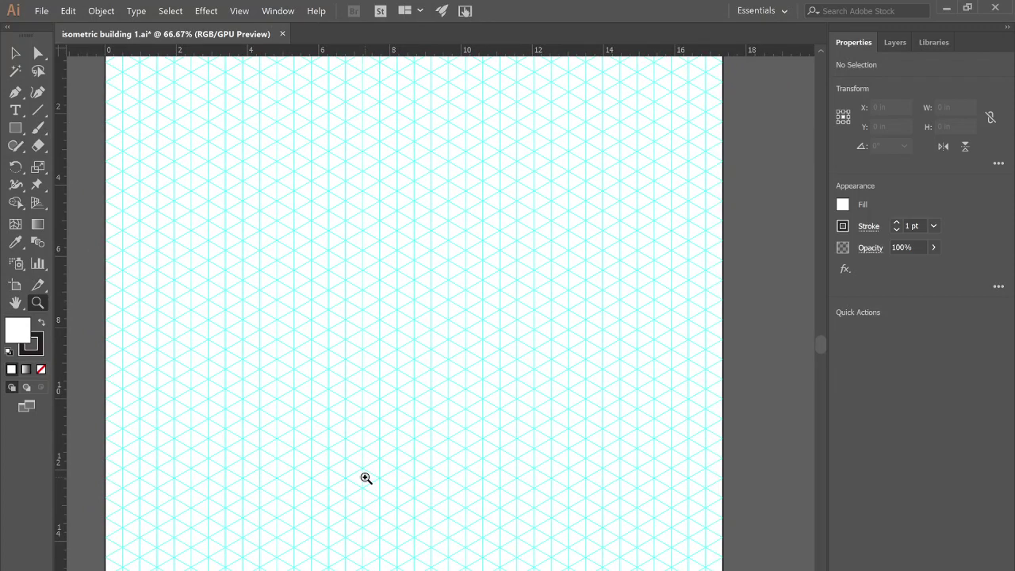
key(p)
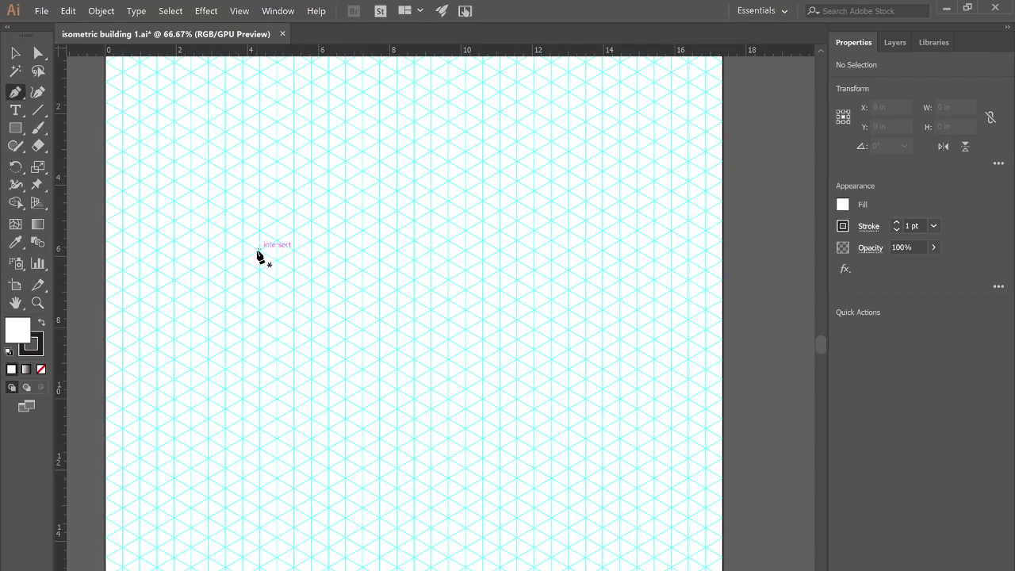
click(259, 250)
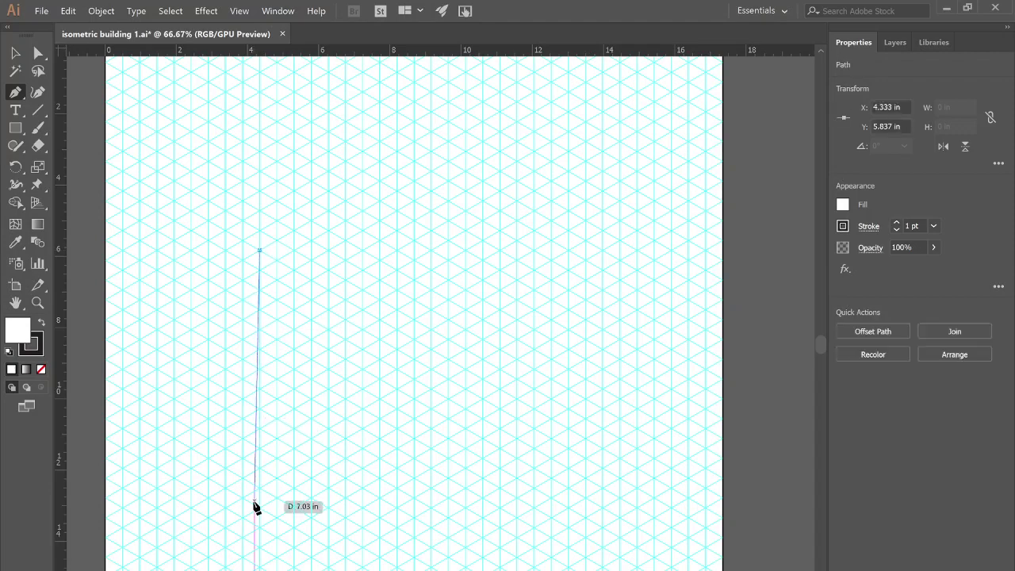
click(260, 449)
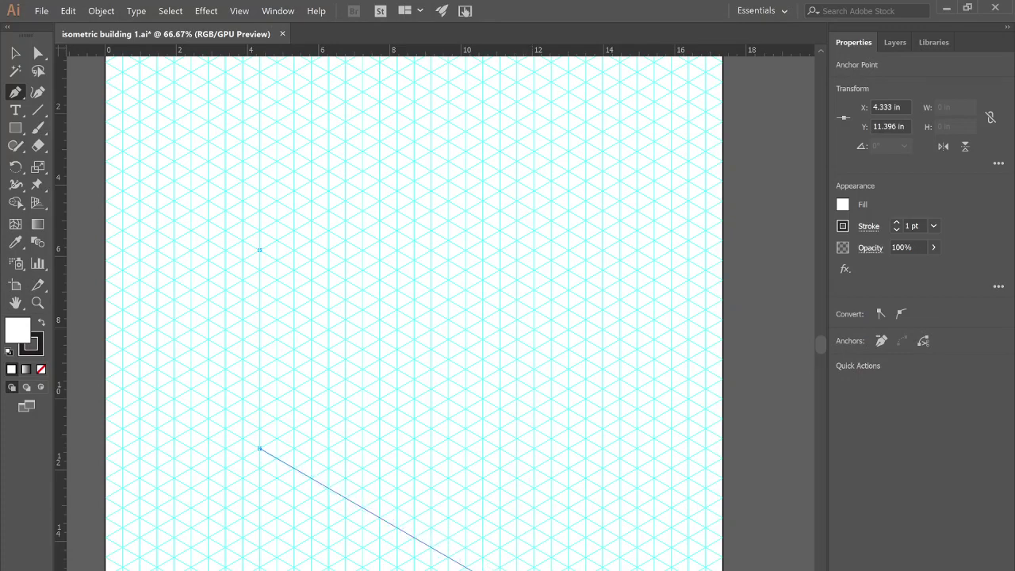
click(534, 570)
click(534, 369)
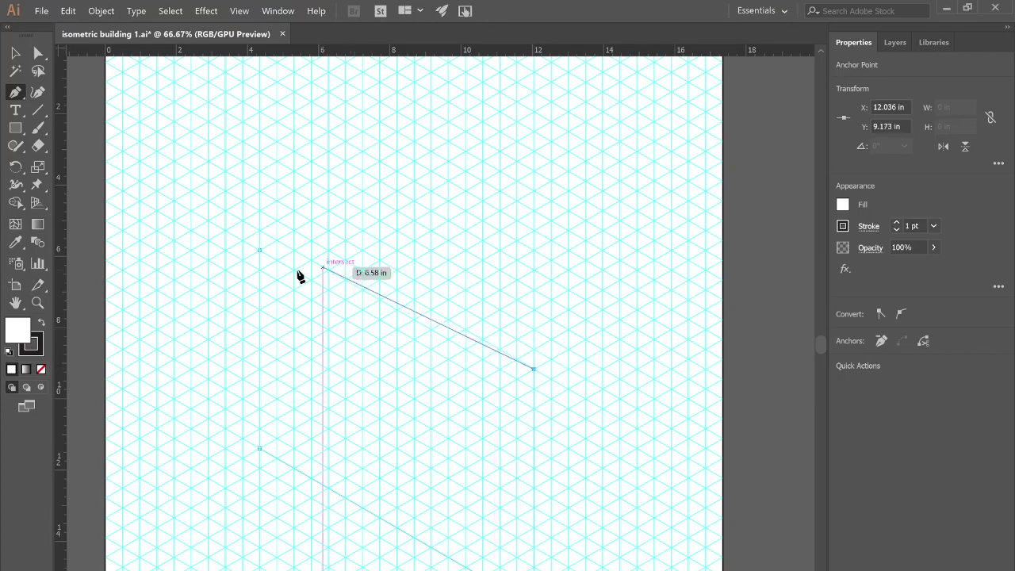
click(263, 252)
key(a)
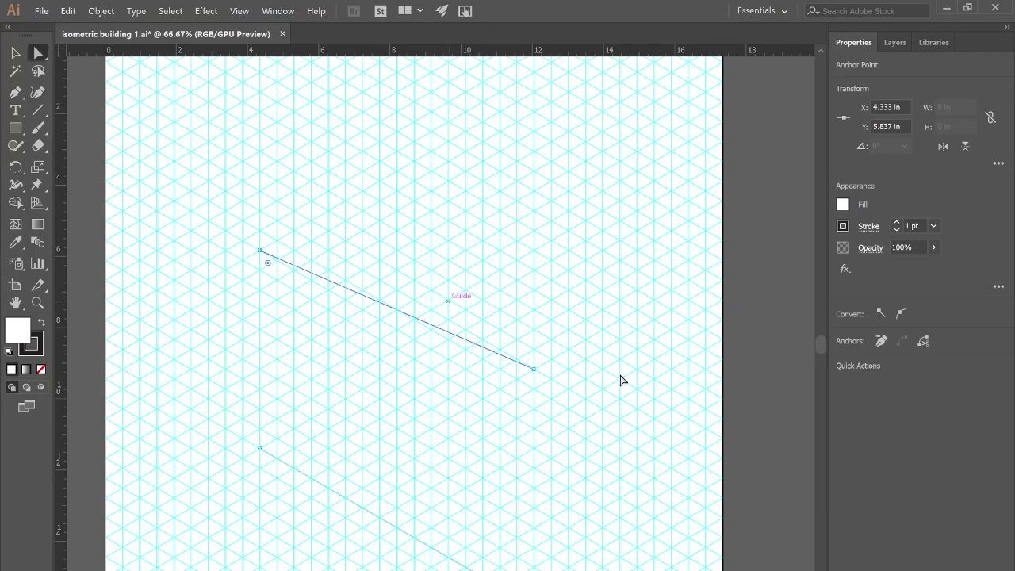
drag(534, 369, 535, 410)
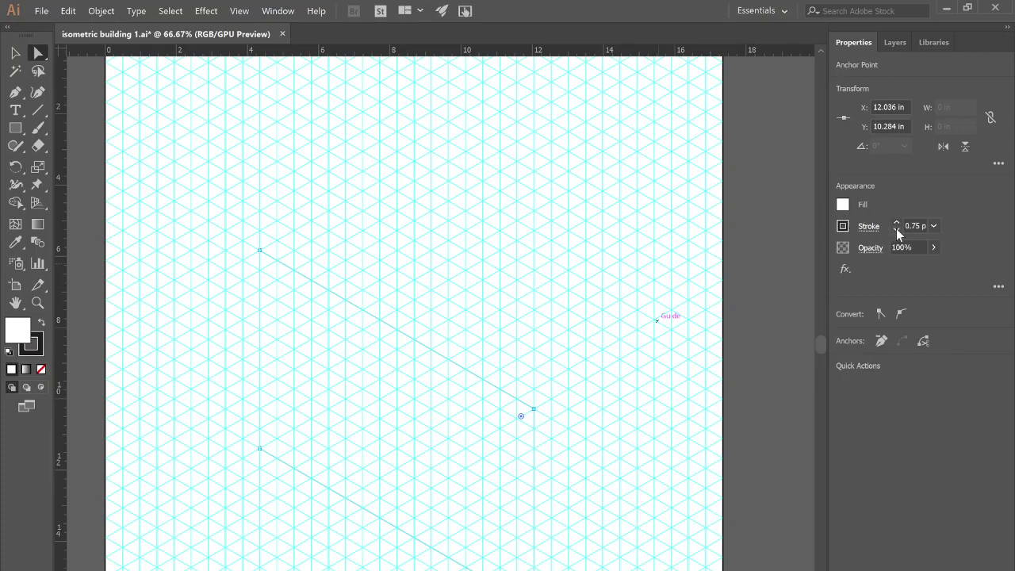
- Set the left wall's stroke to 0 pt and its fill to the light orange swatch
click(896, 229)
click(841, 207)
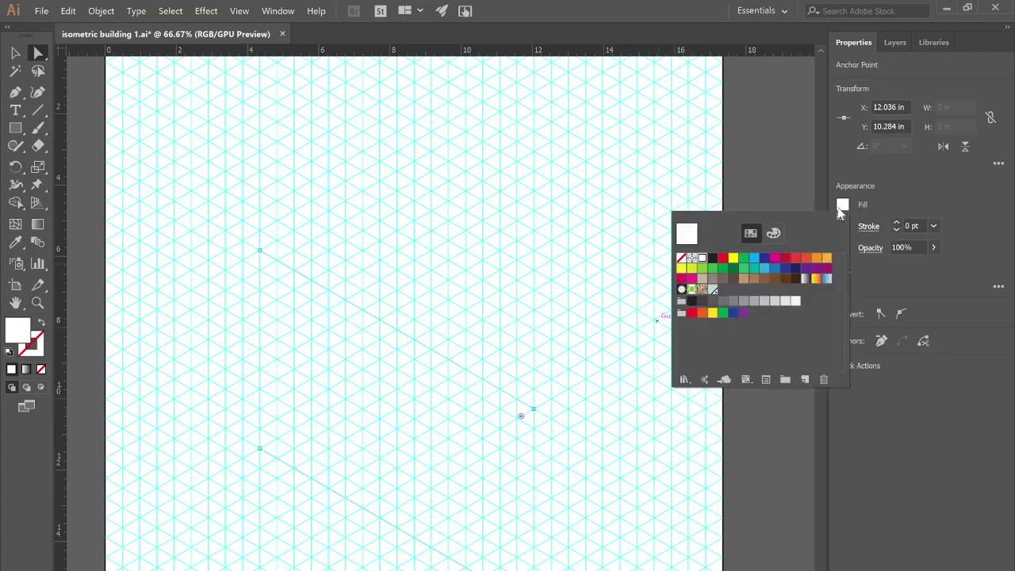
click(827, 258)
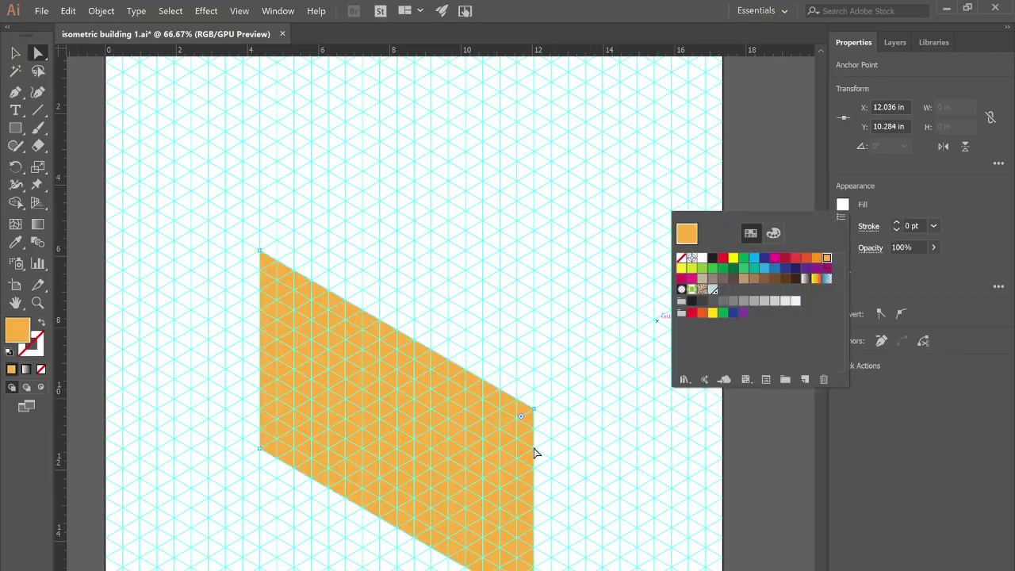
click(591, 467)
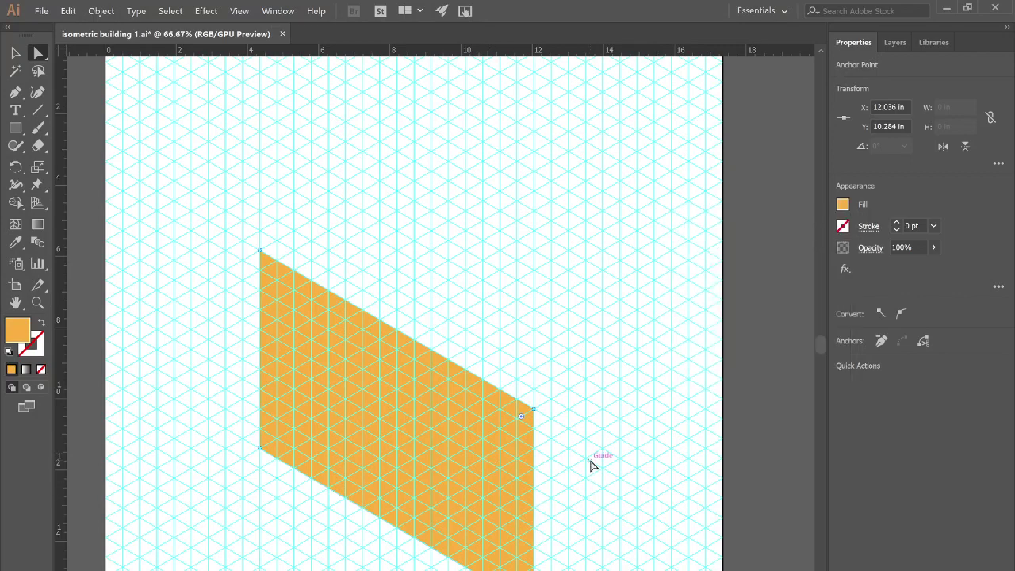
click(489, 487)
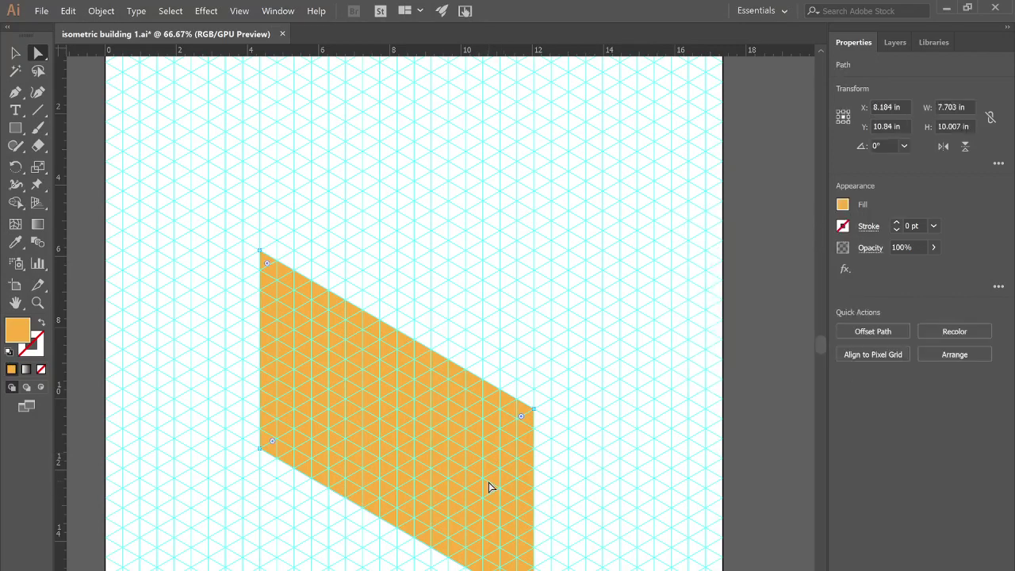
- Draw the adjoining right wall with the Pen tool, about 3.85 in wide and 7.78 in high, aligning its lower-right corner to the grid
key(p)
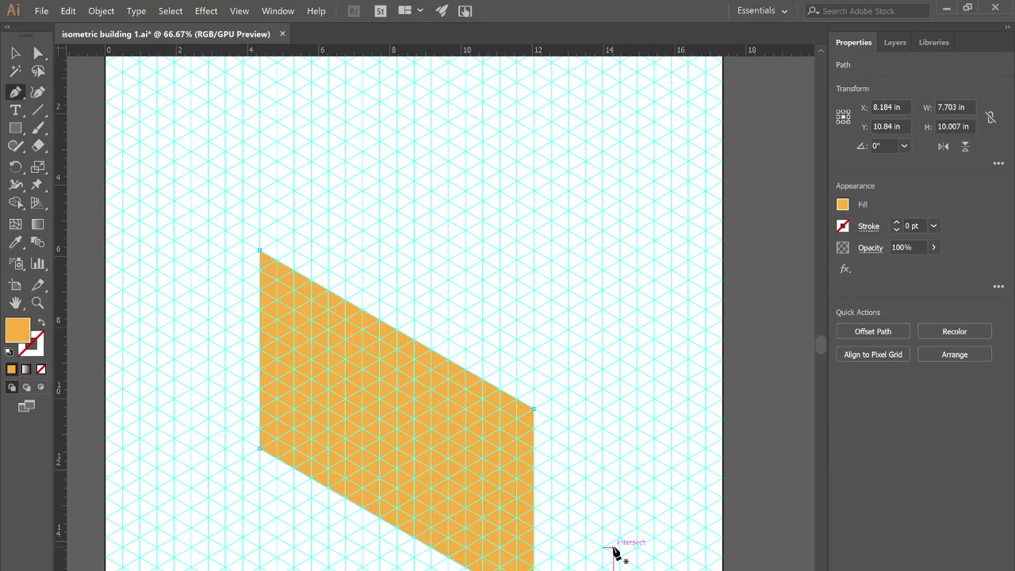
click(533, 408)
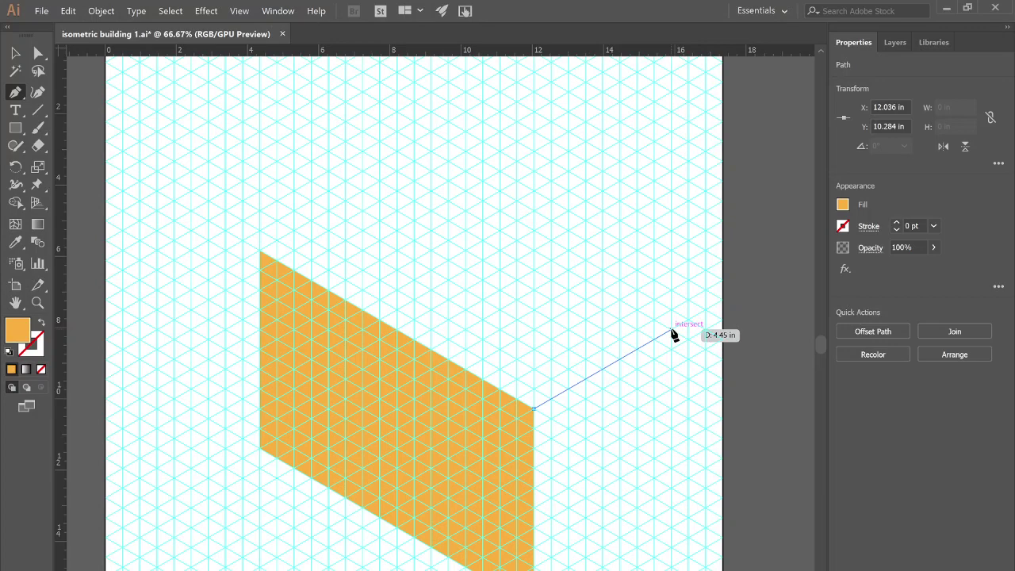
key(Escape)
click(672, 330)
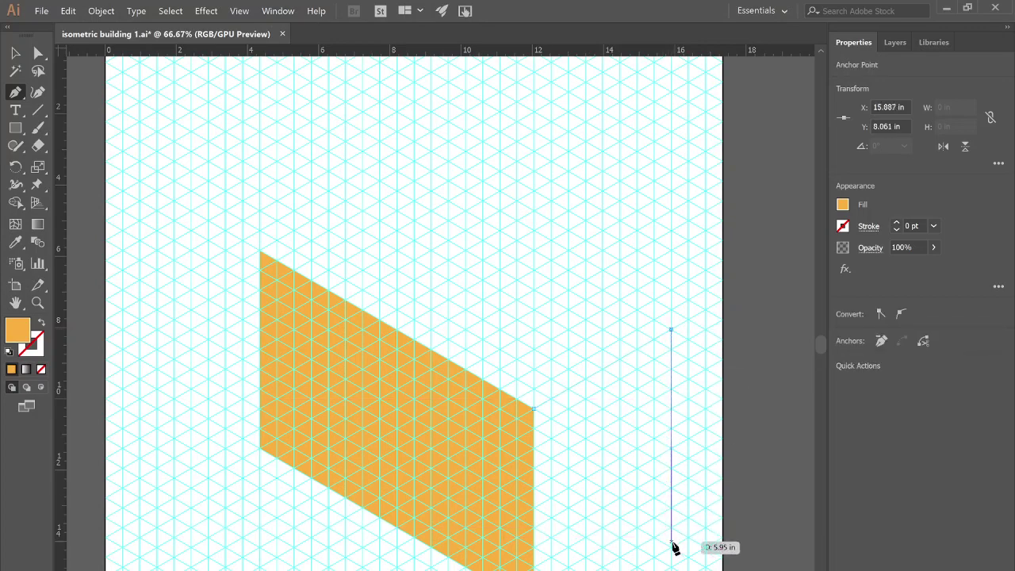
click(671, 547)
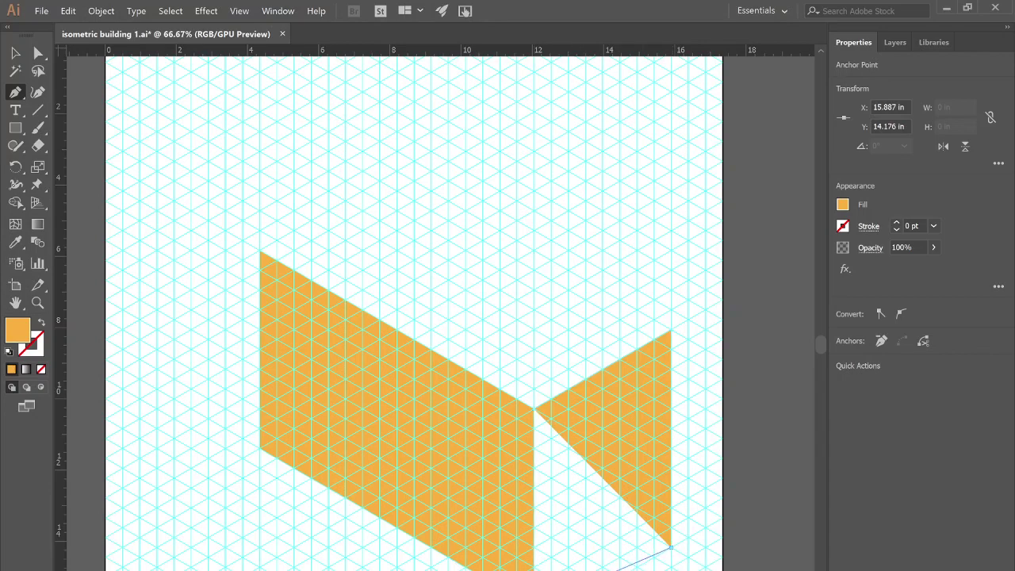
click(533, 570)
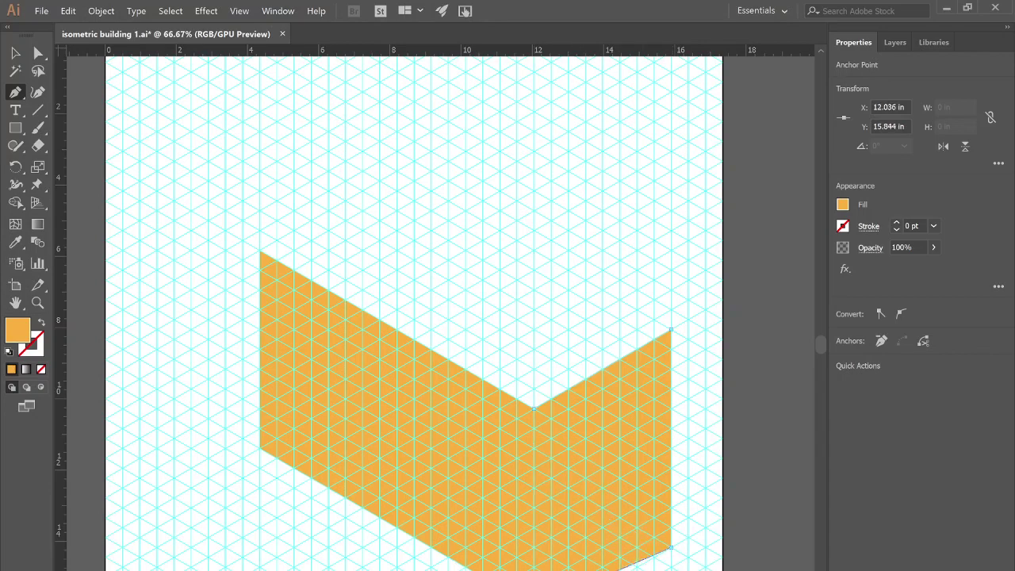
click(534, 411)
key(a)
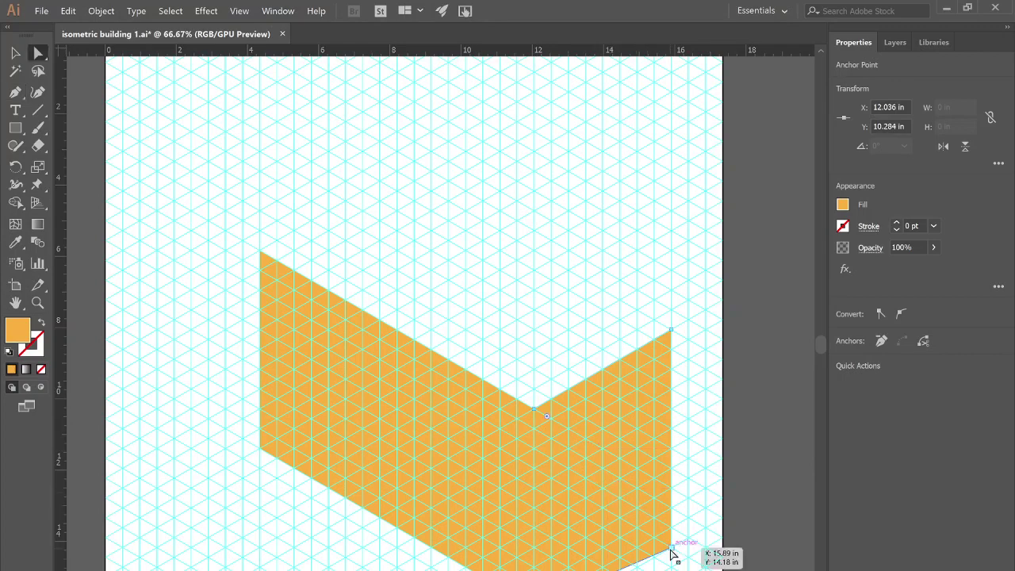
drag(670, 549, 671, 530)
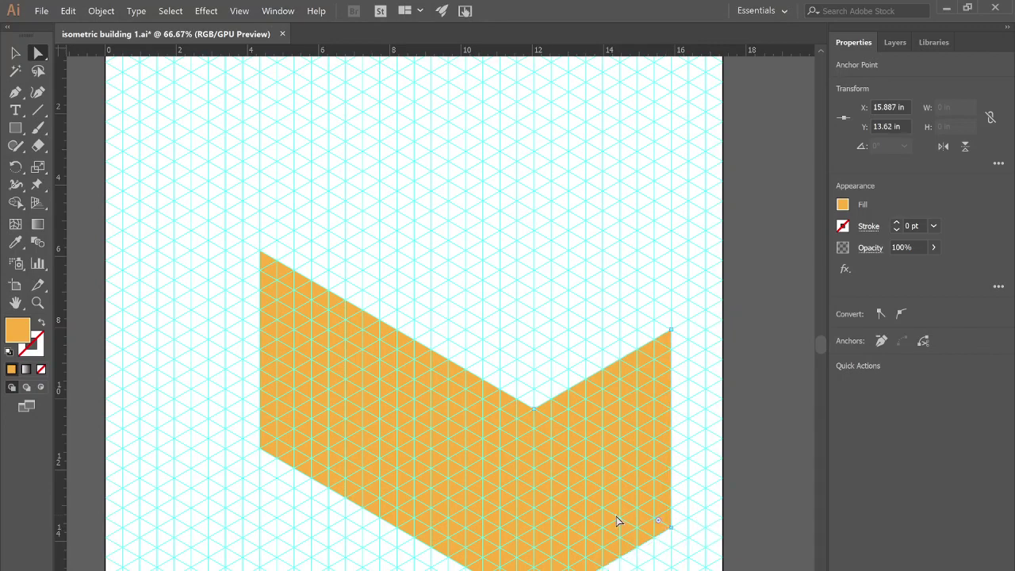
- Change the right wall's fill to a dark brown picked from the color spectrum
key(v)
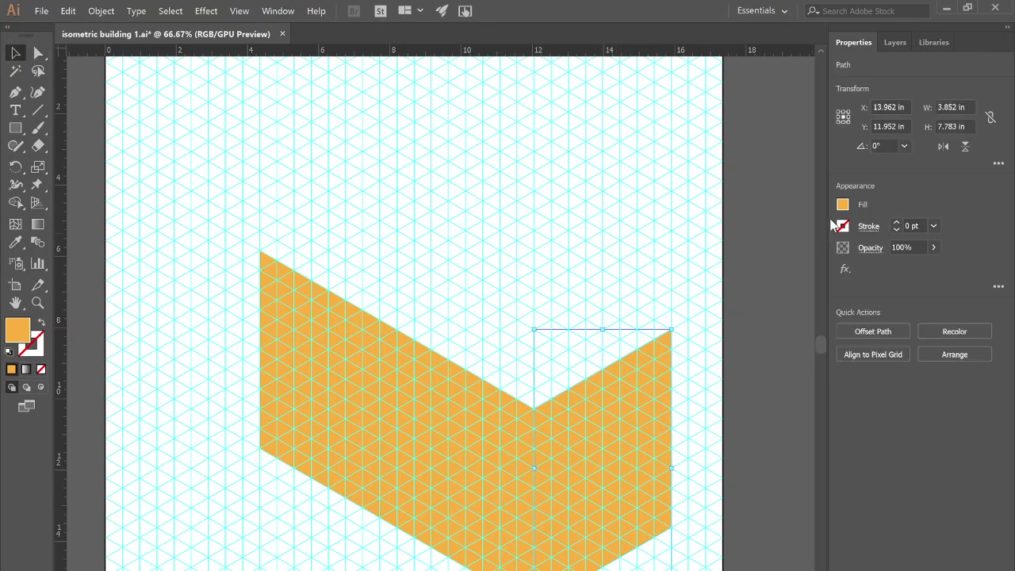
click(843, 208)
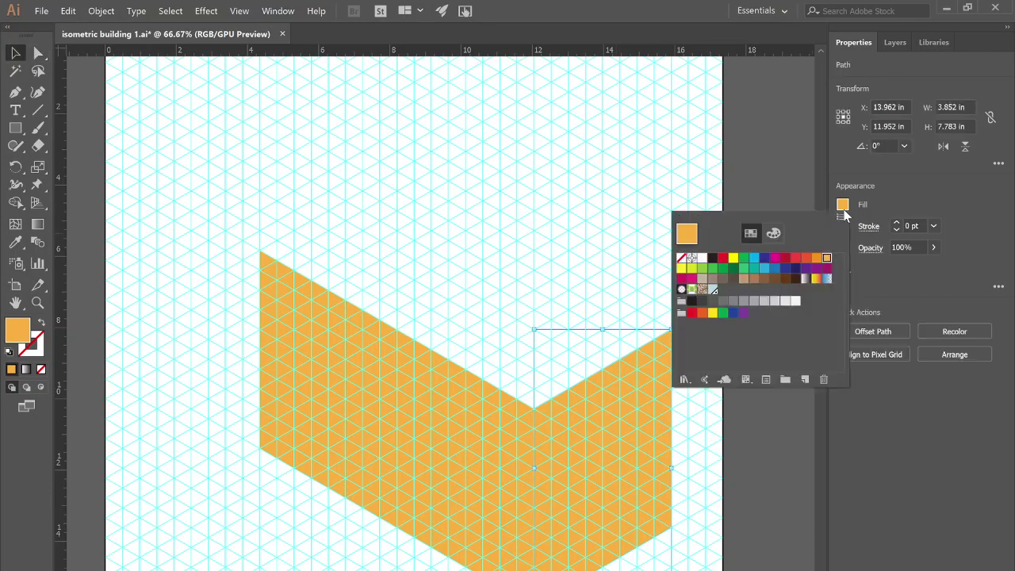
click(774, 233)
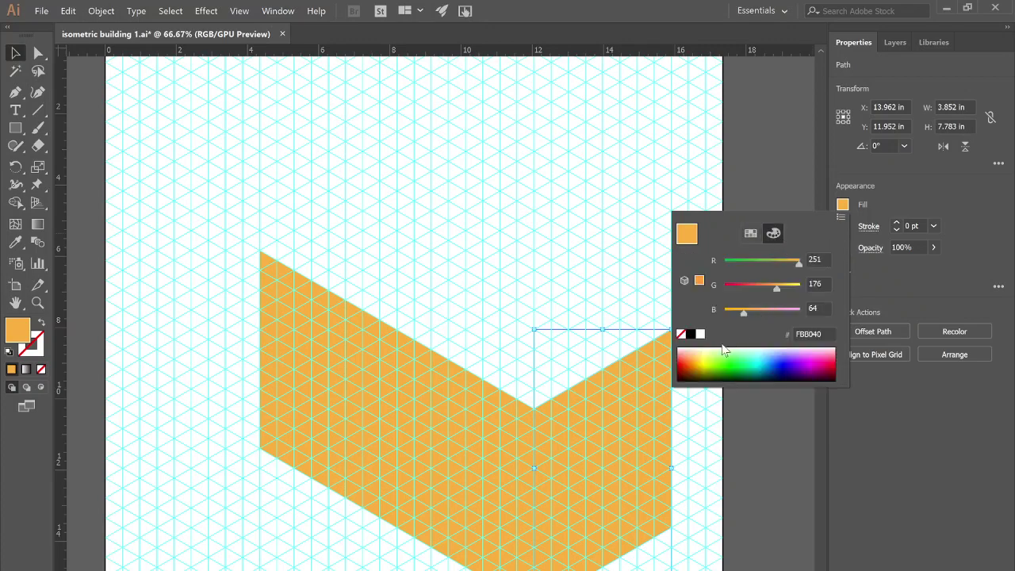
click(699, 371)
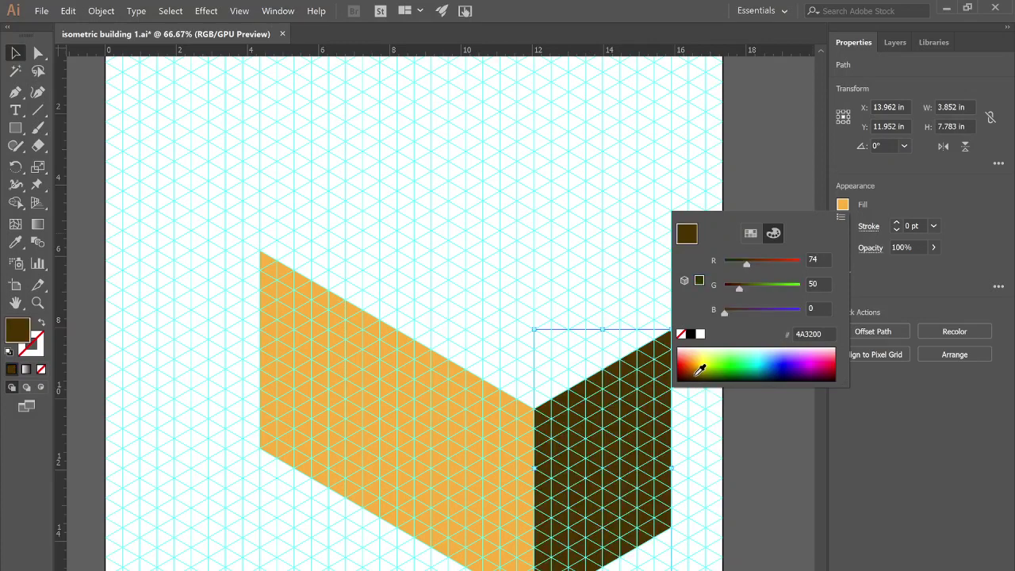
click(701, 371)
key(Escape)
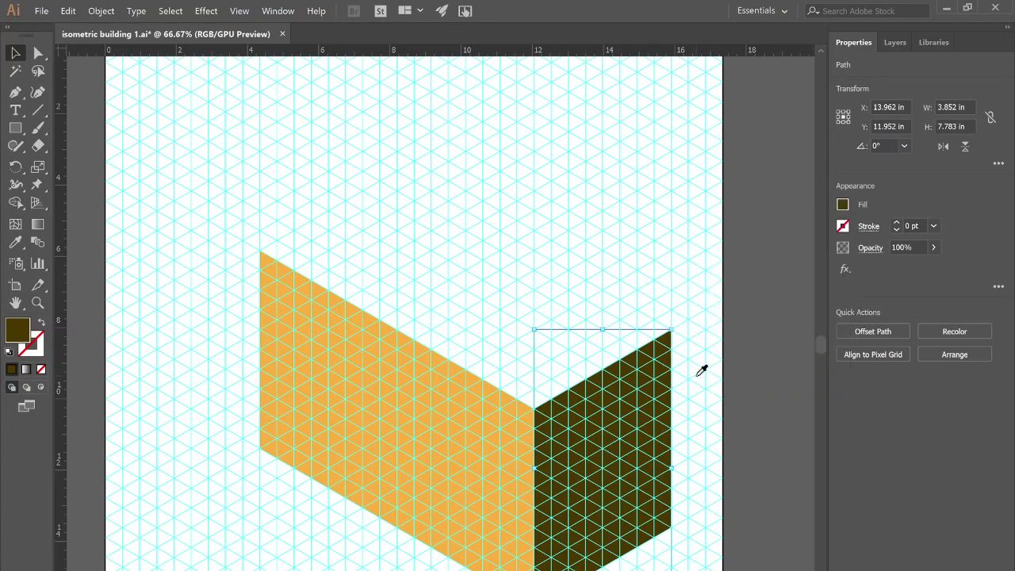
- Draw the building's top face as a closed Pen parallelogram joining both walls, aligning its back corner to the grid at X 8.184 in, Y 3.613 in
key(p)
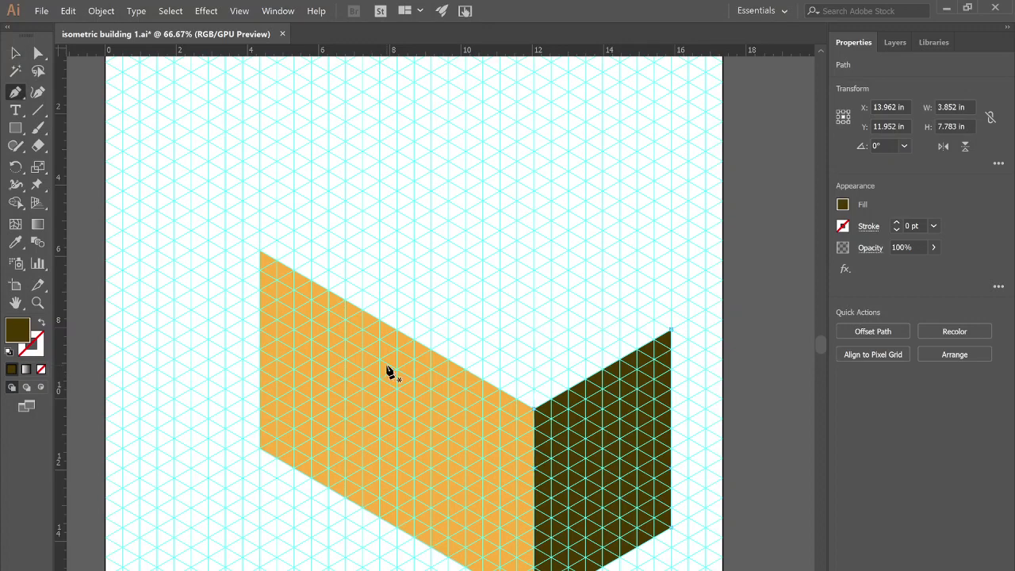
click(260, 252)
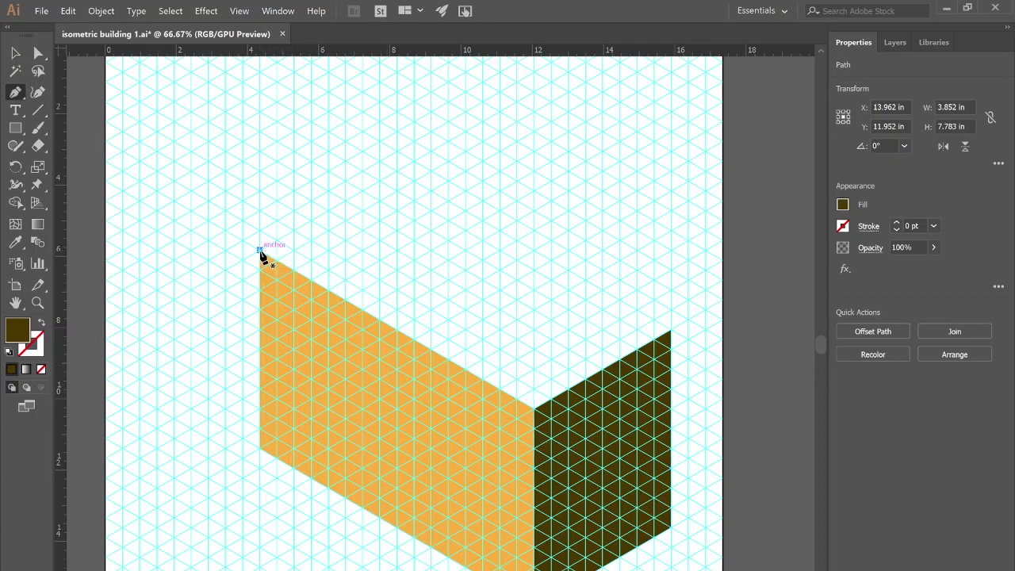
click(430, 152)
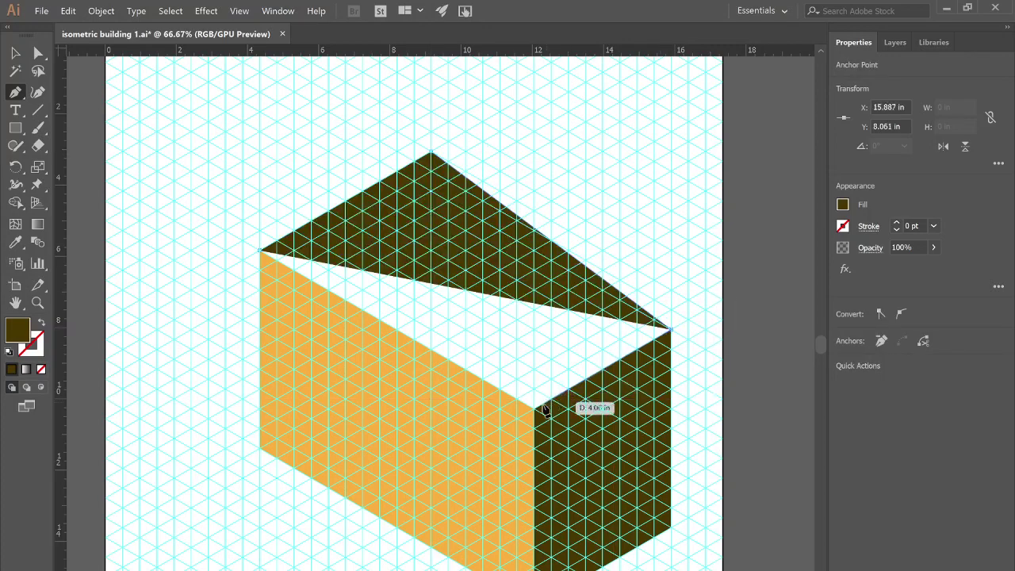
click(533, 408)
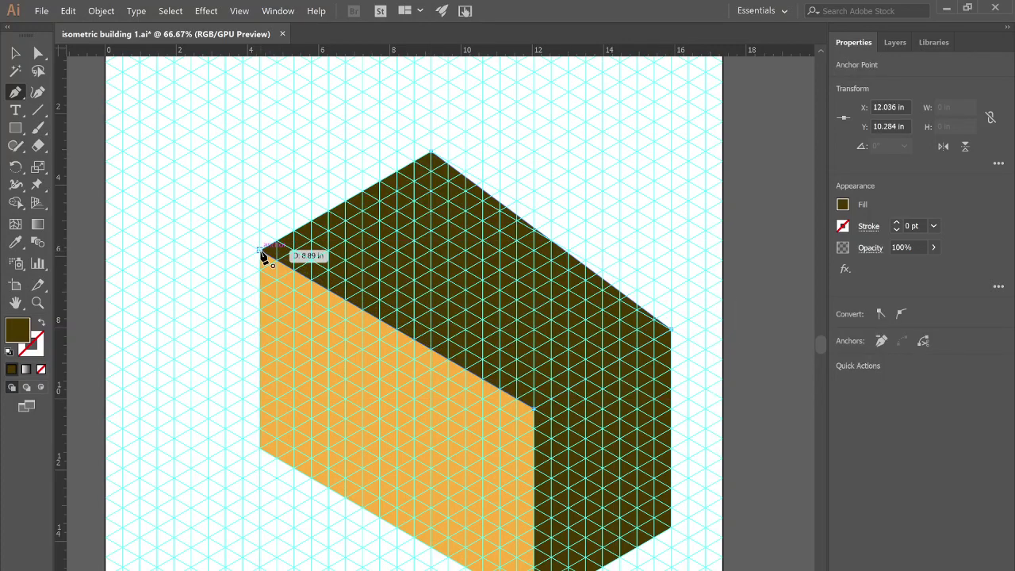
click(262, 252)
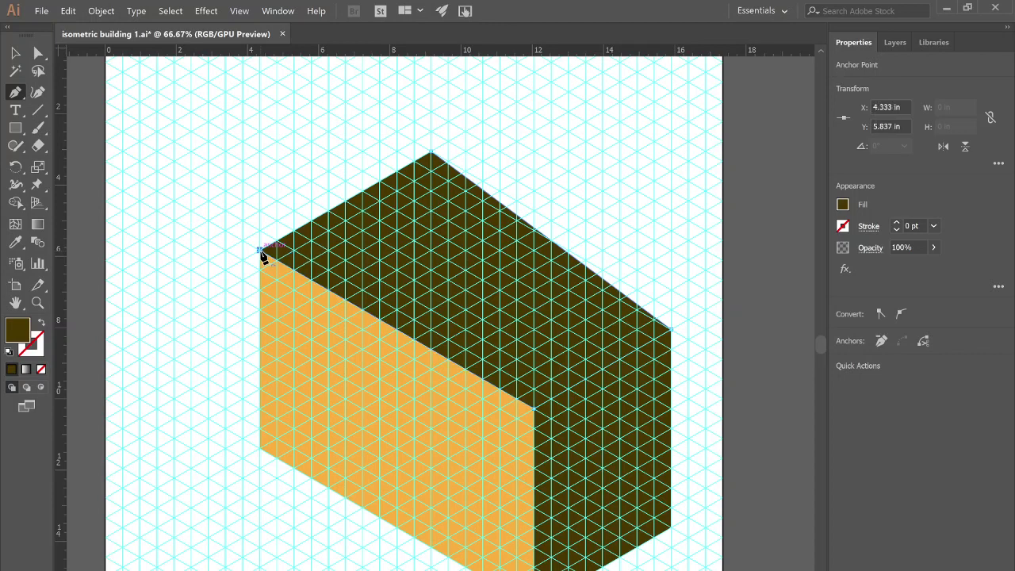
key(a)
drag(435, 157, 396, 174)
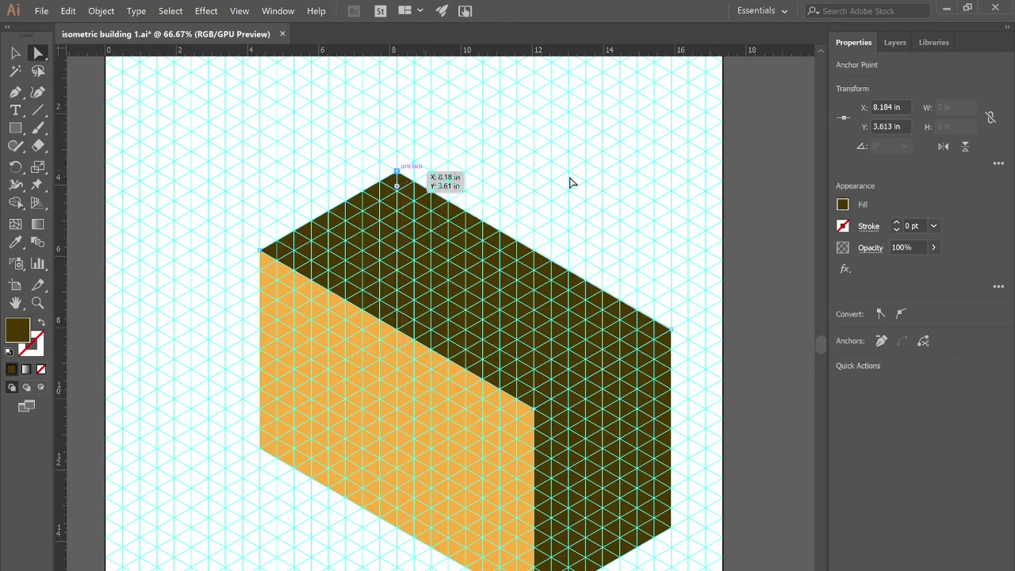
- Set the top face's fill to the light orange swatch
click(843, 206)
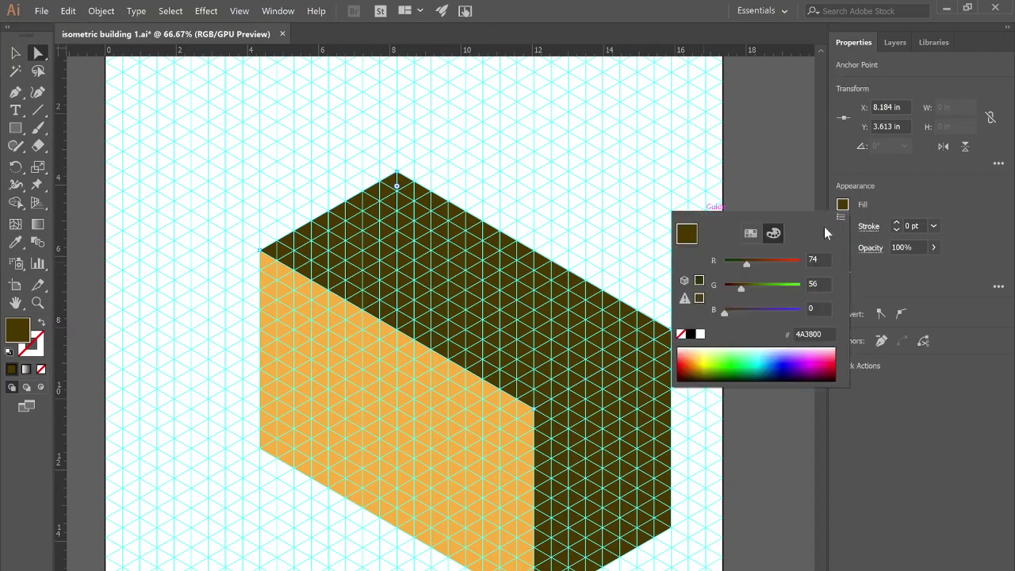
click(748, 238)
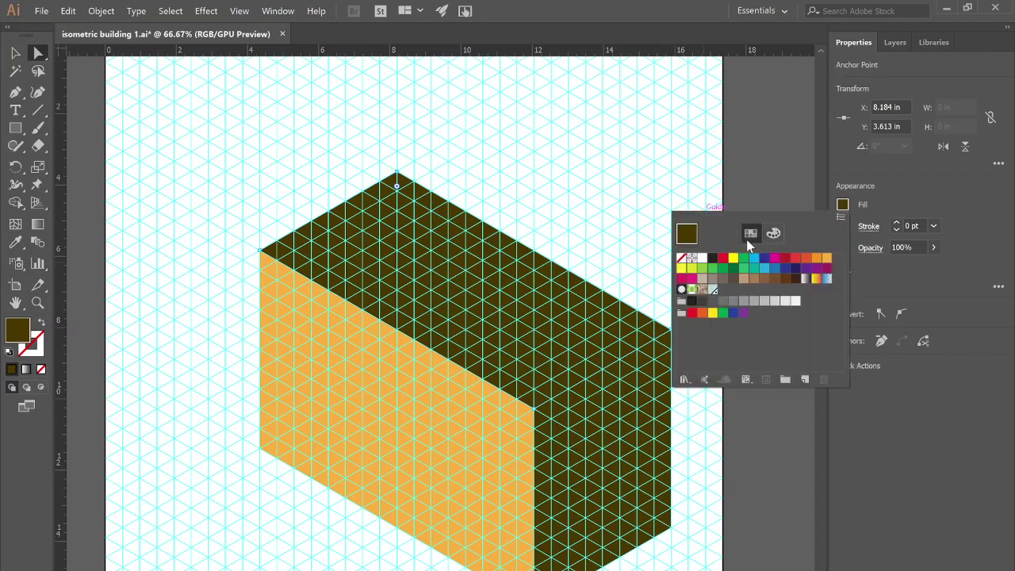
click(827, 260)
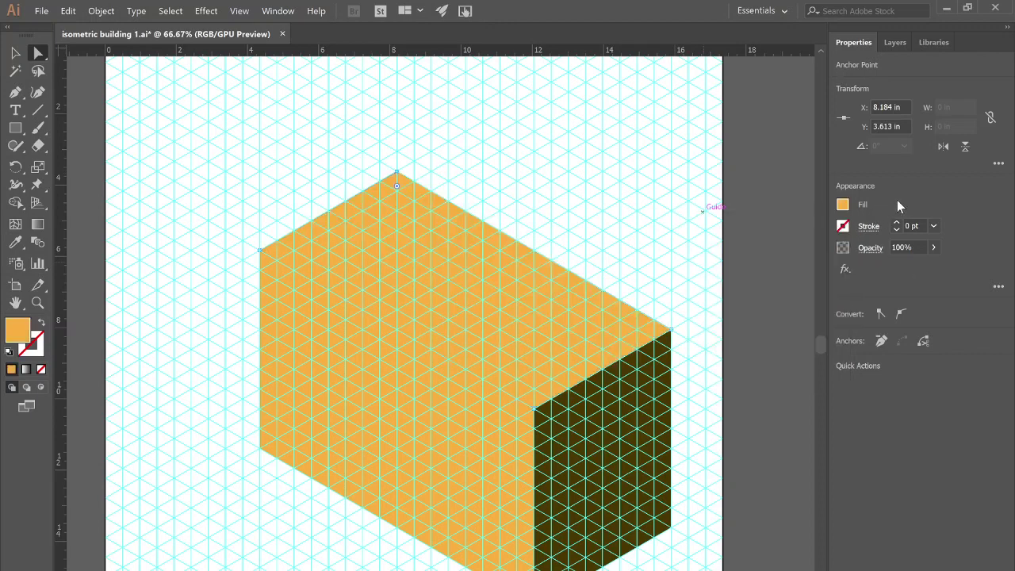
- Lighten the top face's fill by lowering its HSB saturation to 49.8%, and deselect the shape
click(846, 206)
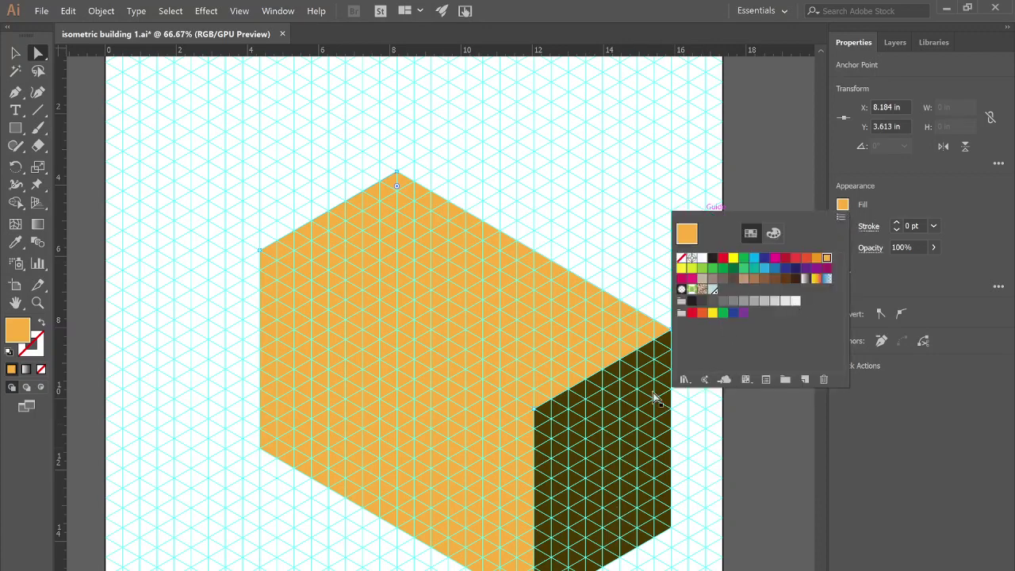
click(772, 240)
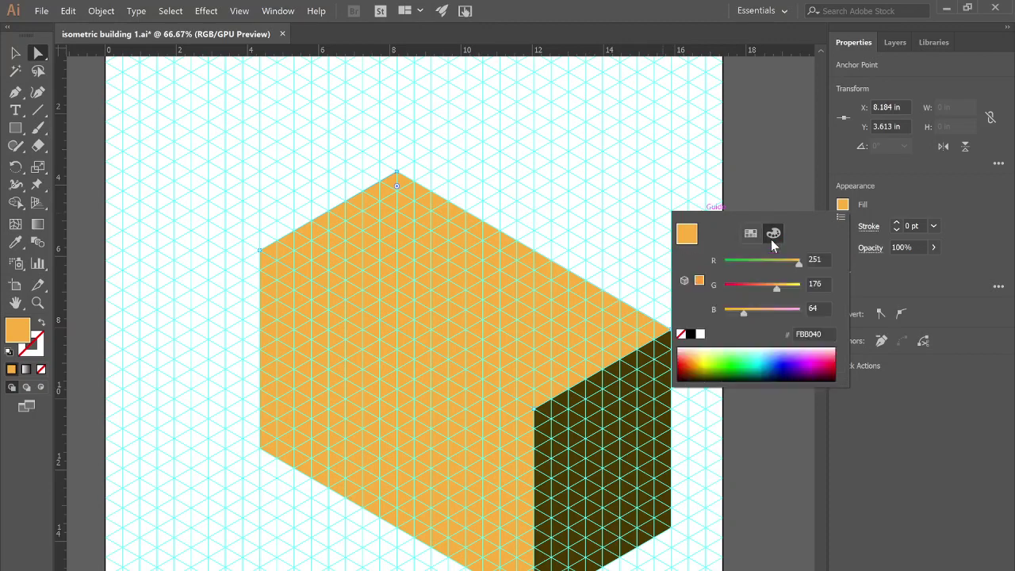
click(841, 216)
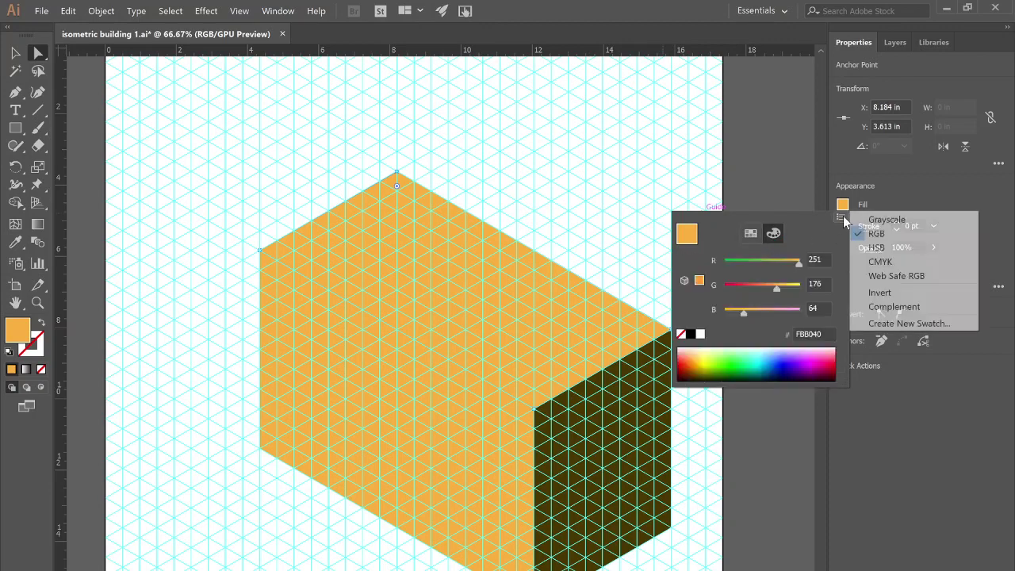
click(870, 248)
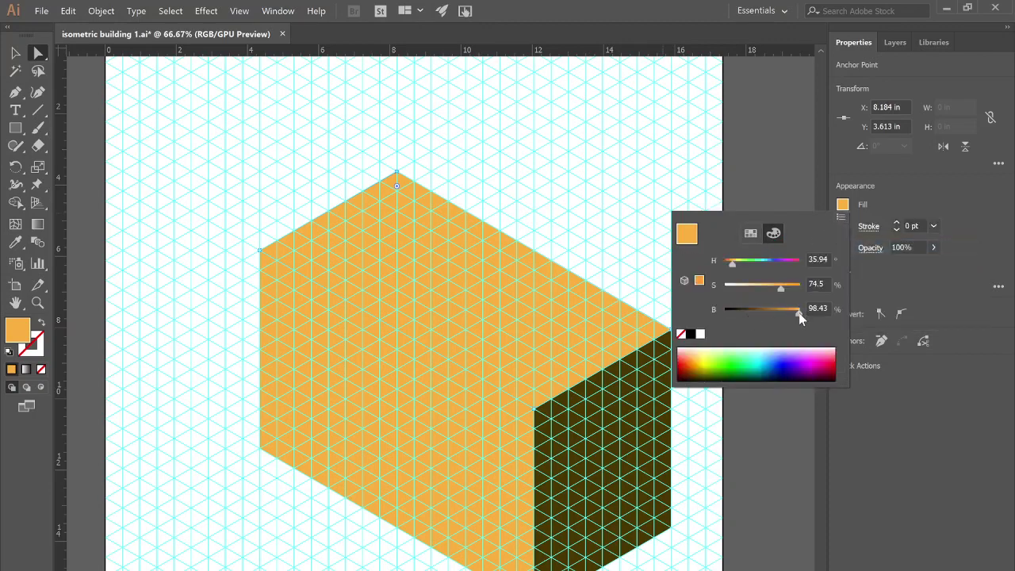
drag(785, 291, 763, 293)
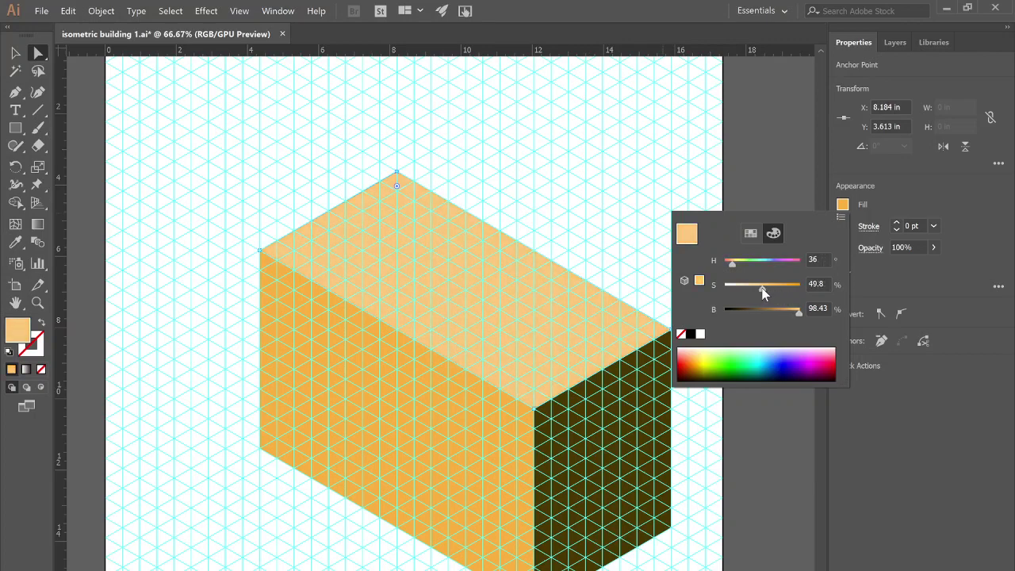
key(v)
click(758, 362)
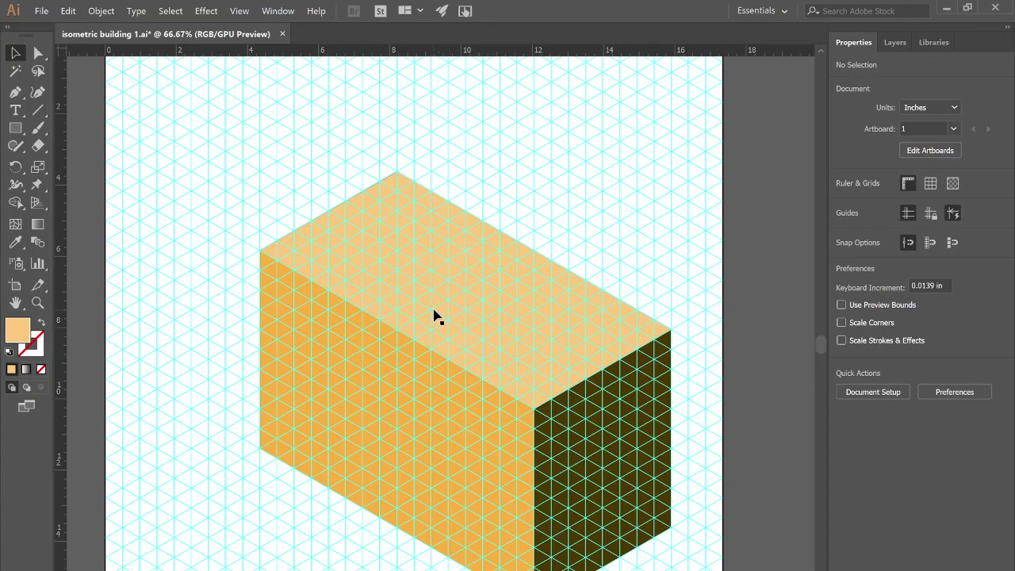
- Draw an inset Pen parallelogram about 9.6 in wide and 5.56 in high on the top face, leaving an even rim around it
drag(429, 298, 359, 336)
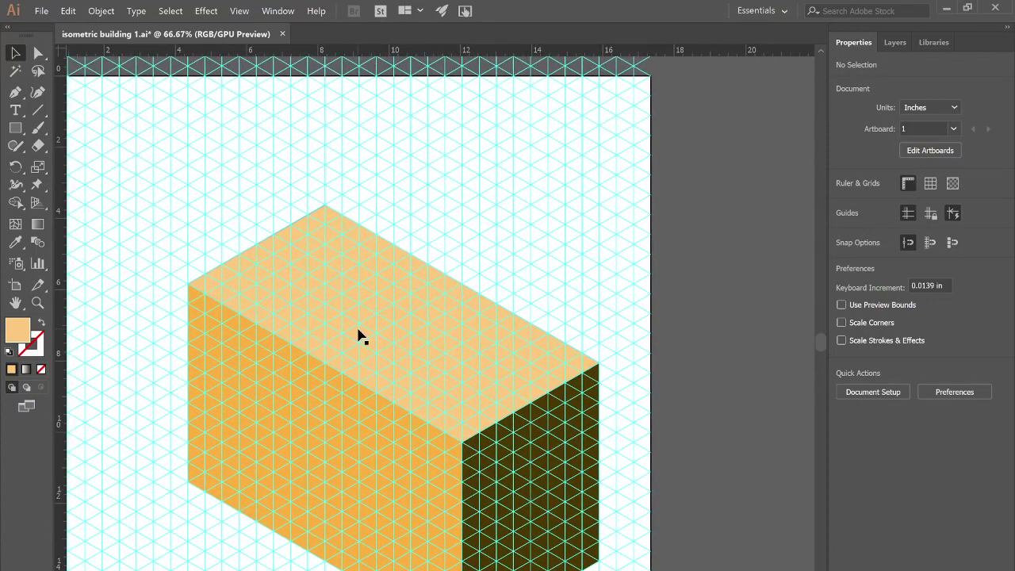
key(p)
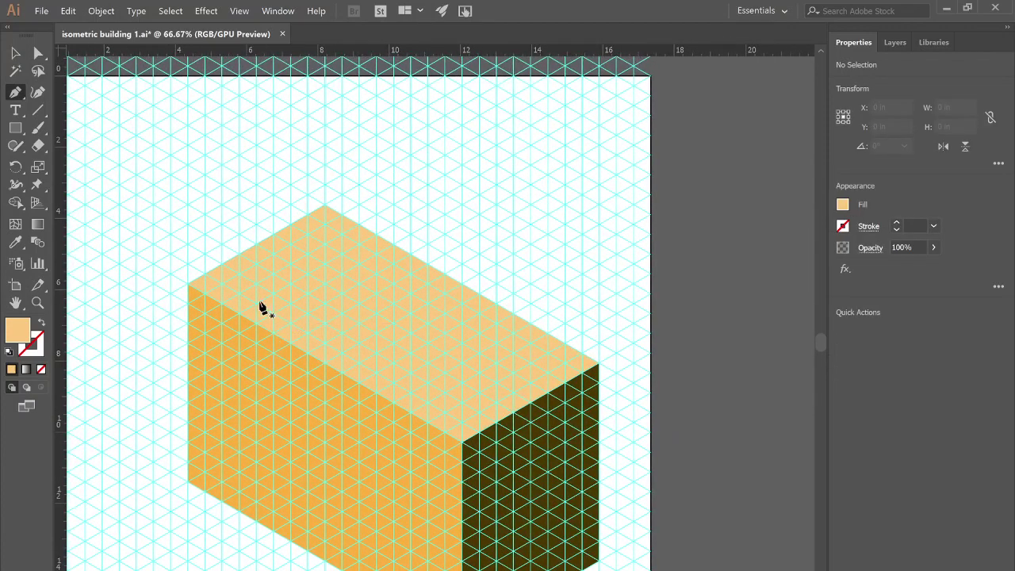
click(222, 283)
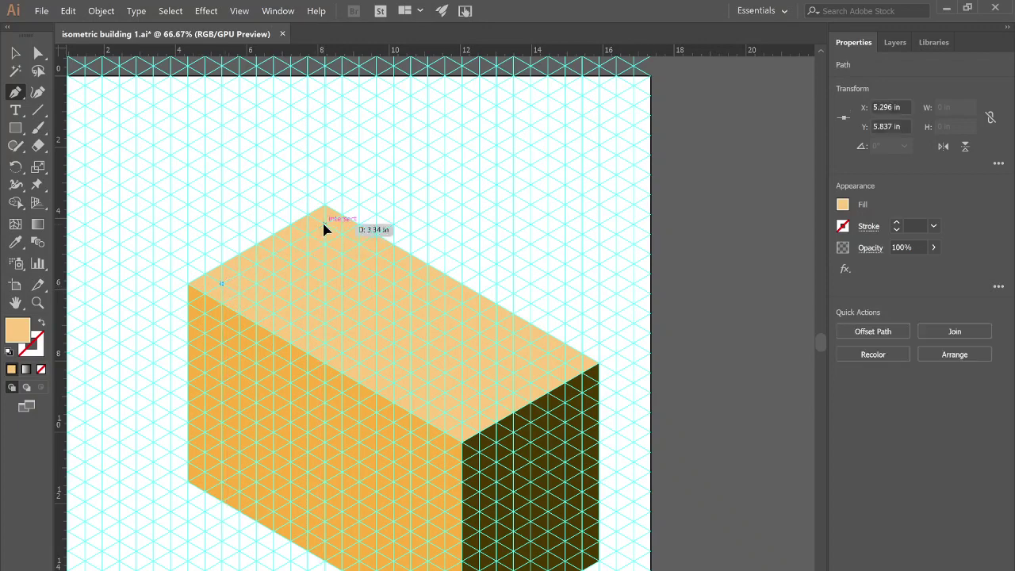
click(325, 225)
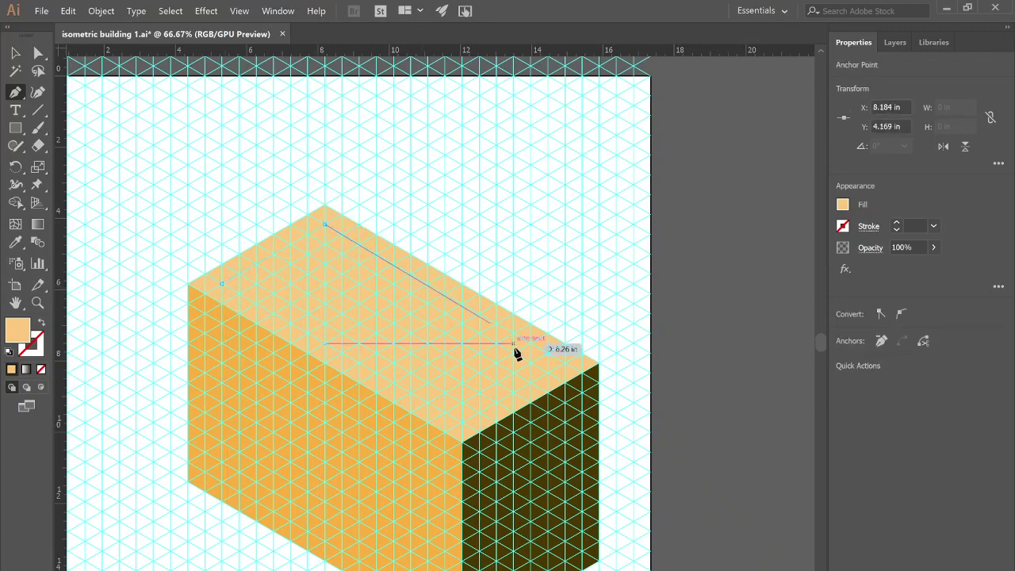
click(563, 363)
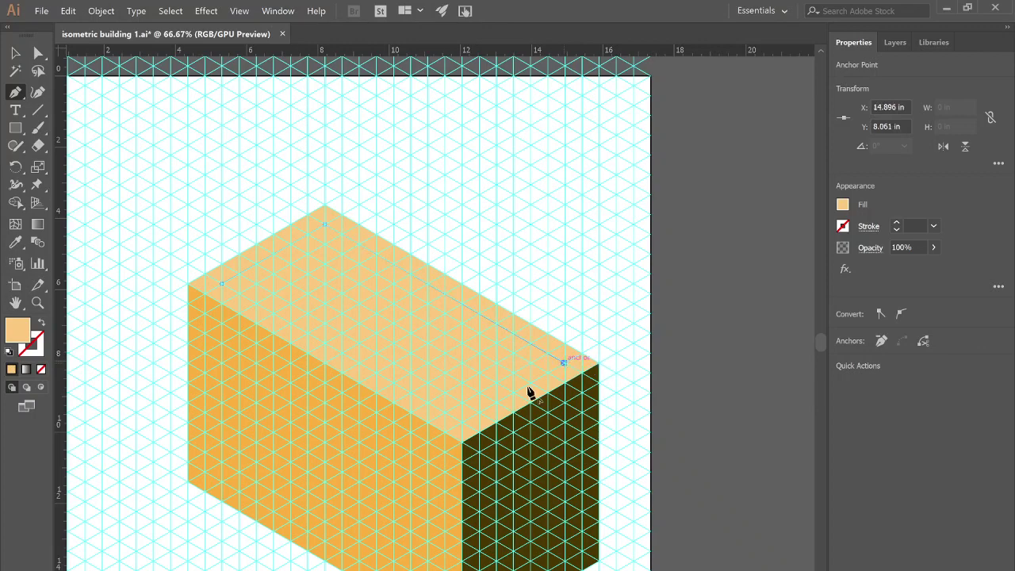
click(464, 424)
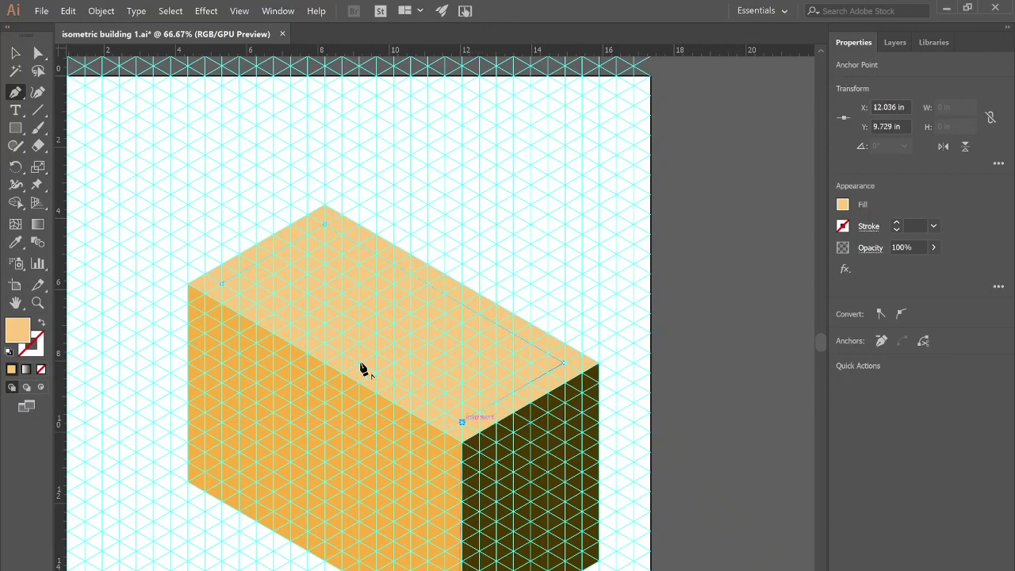
click(222, 286)
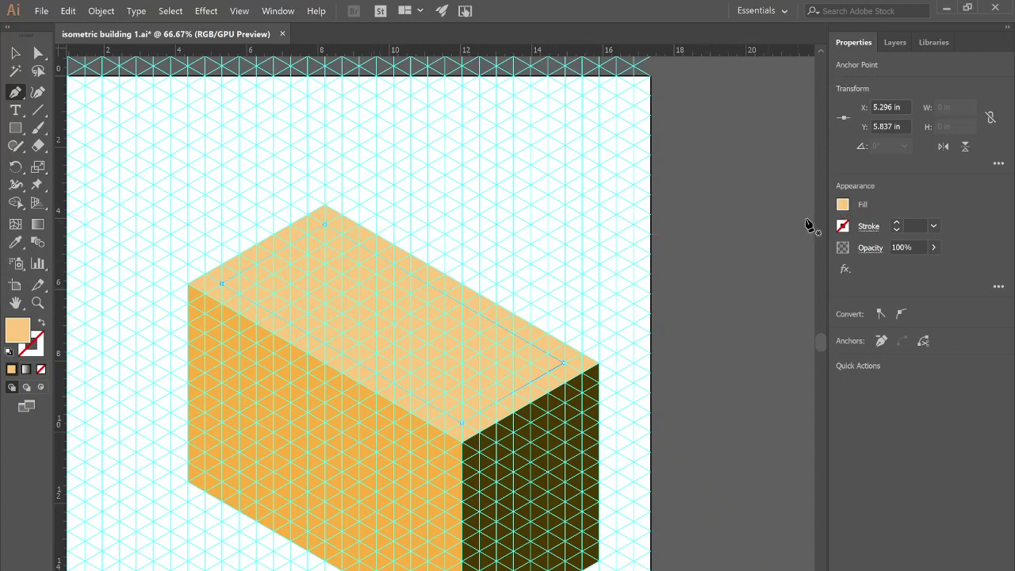
- Change the inset parallelogram's fill to a bright blue picked from the color spectrum
click(845, 207)
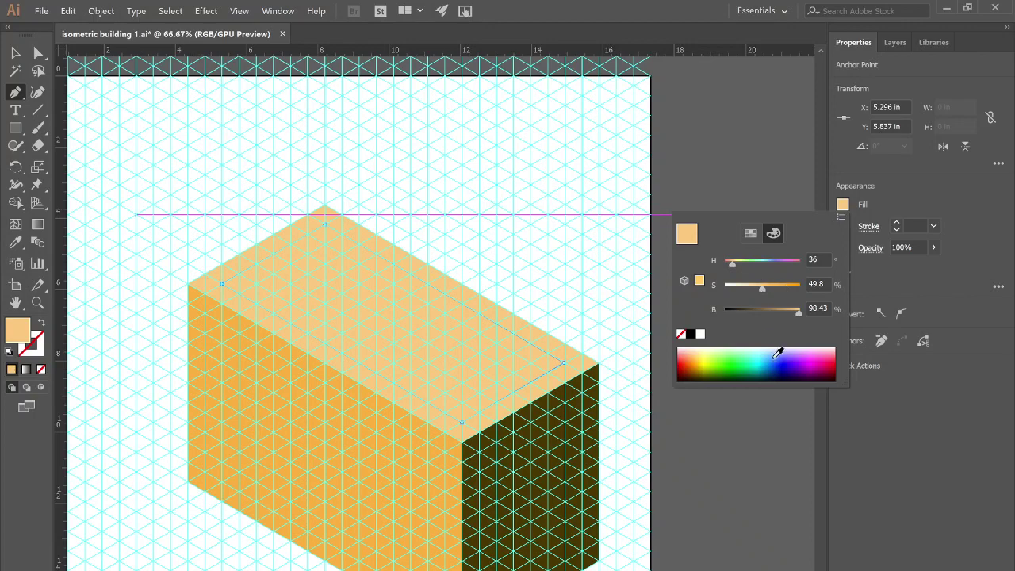
click(777, 350)
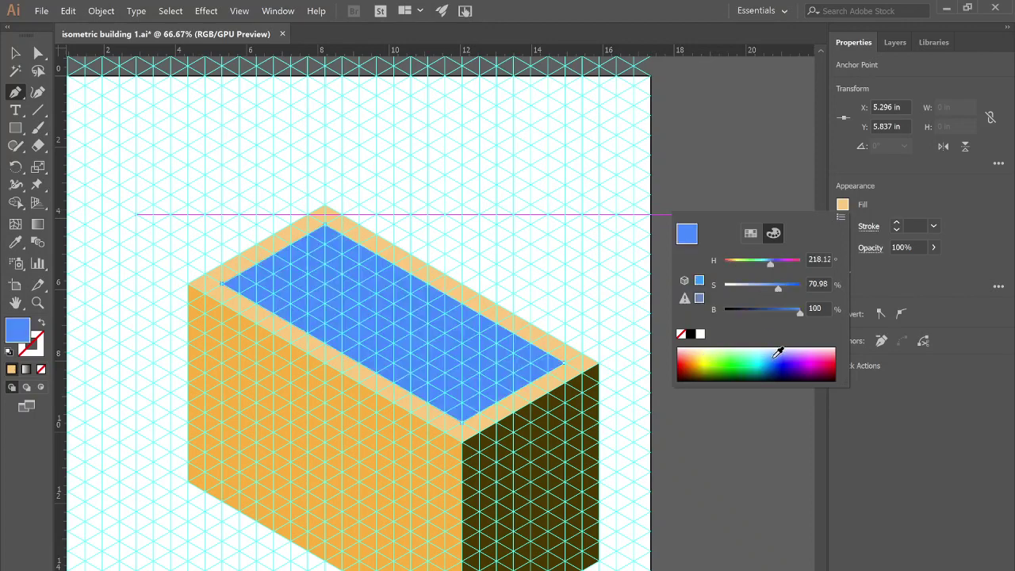
key(v)
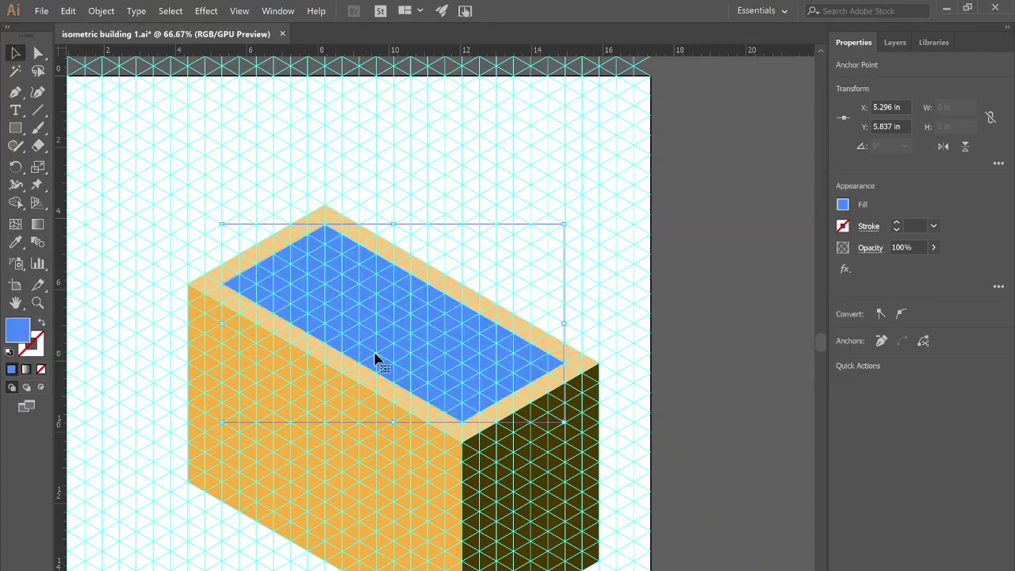
- Draw a Pen strip about 0.56 in deep along the recess's back-left edge and fill it with the right wall's dark brown using the Eyedropper
key(p)
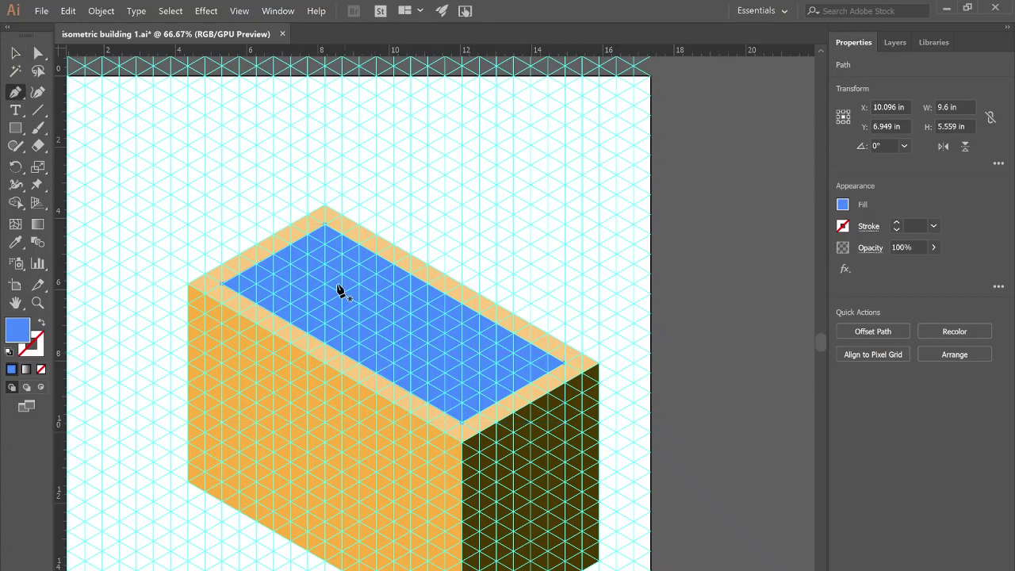
click(325, 228)
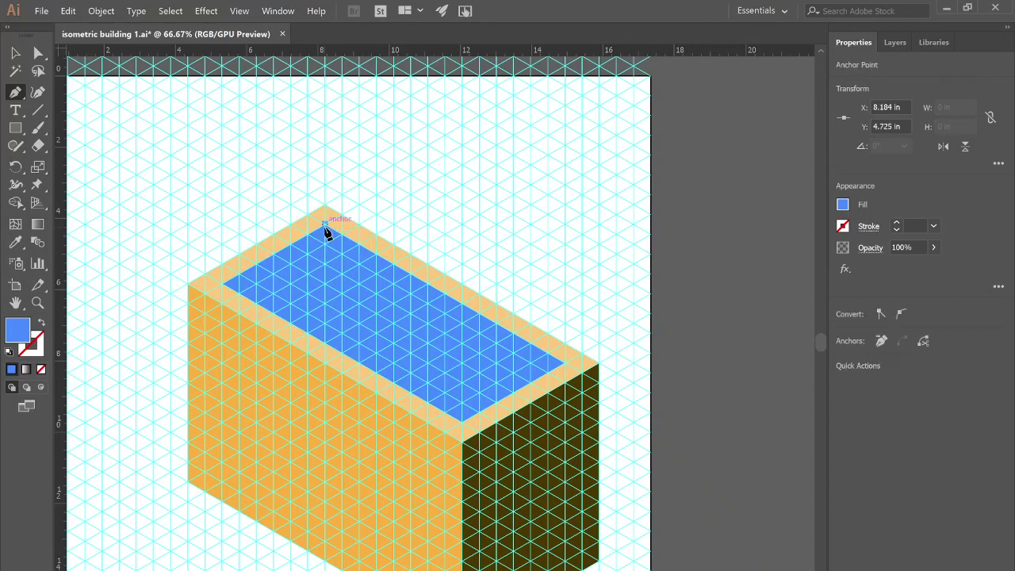
click(227, 285)
click(241, 297)
click(324, 245)
key(i)
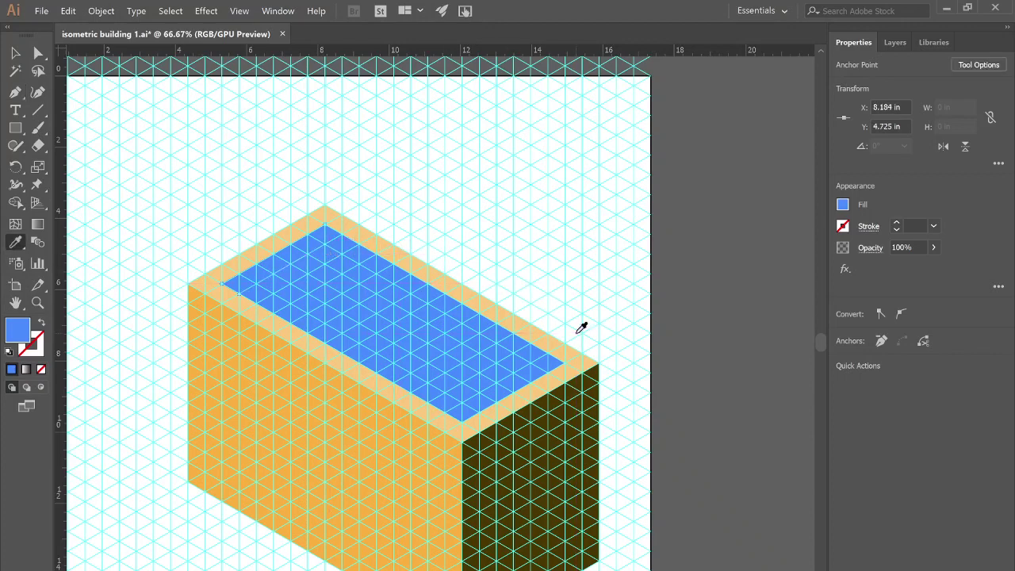
click(568, 415)
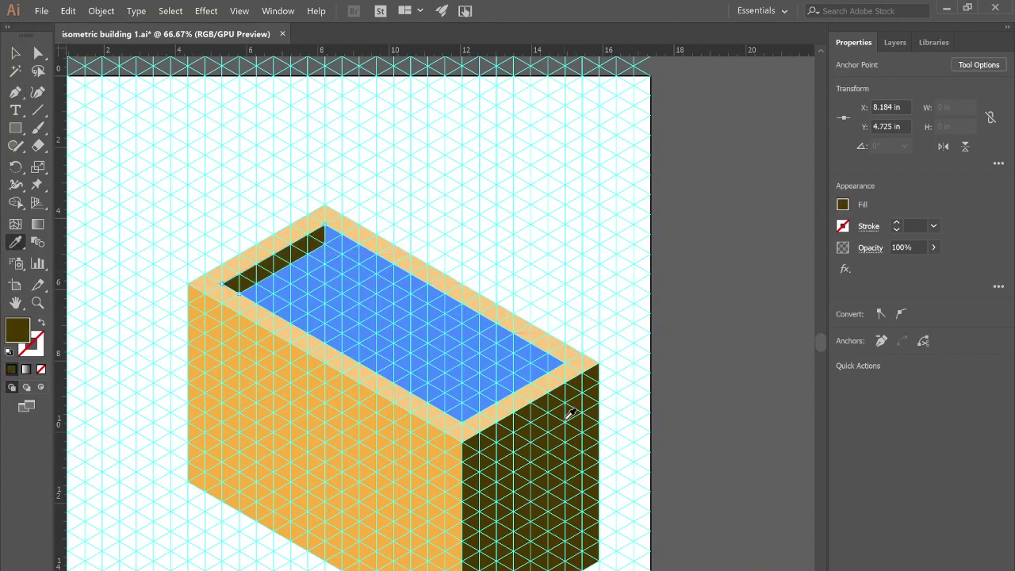
- Draw a matching Pen strip about 0.56 in deep along the recess's back-right edge and fill it with the left wall's orange using the Eyedropper
key(p)
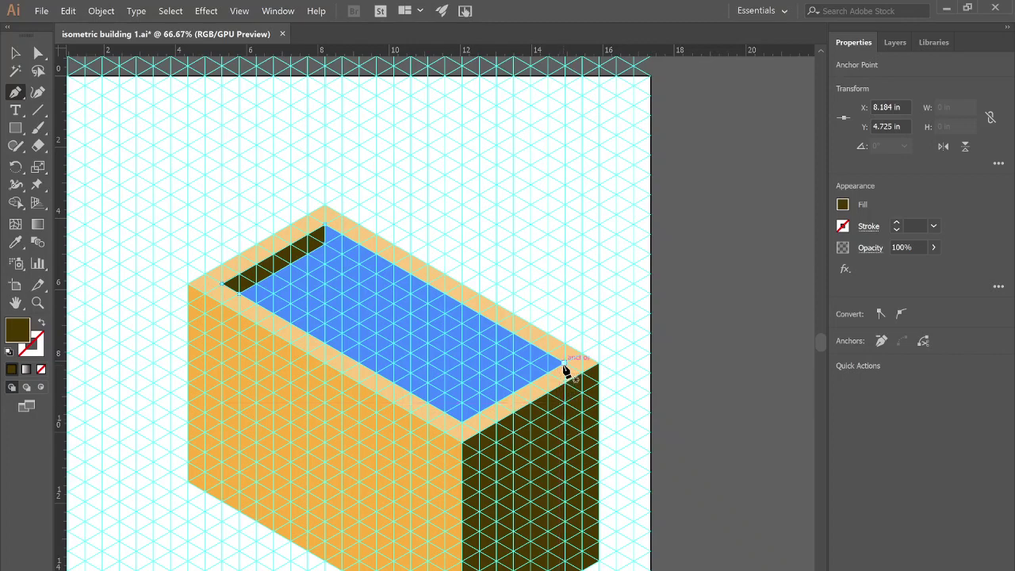
click(565, 370)
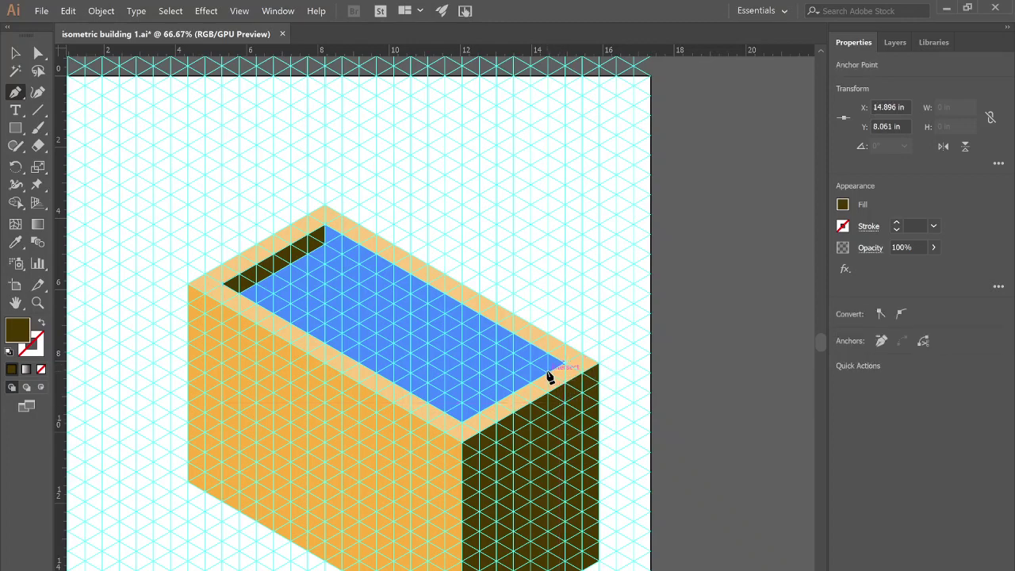
click(326, 225)
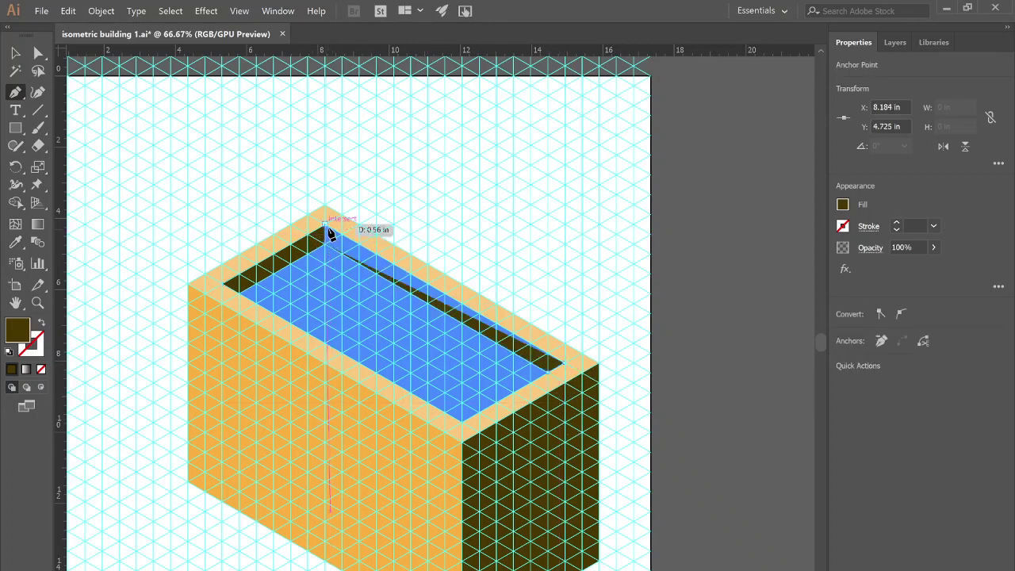
click(564, 363)
key(k)
key(i)
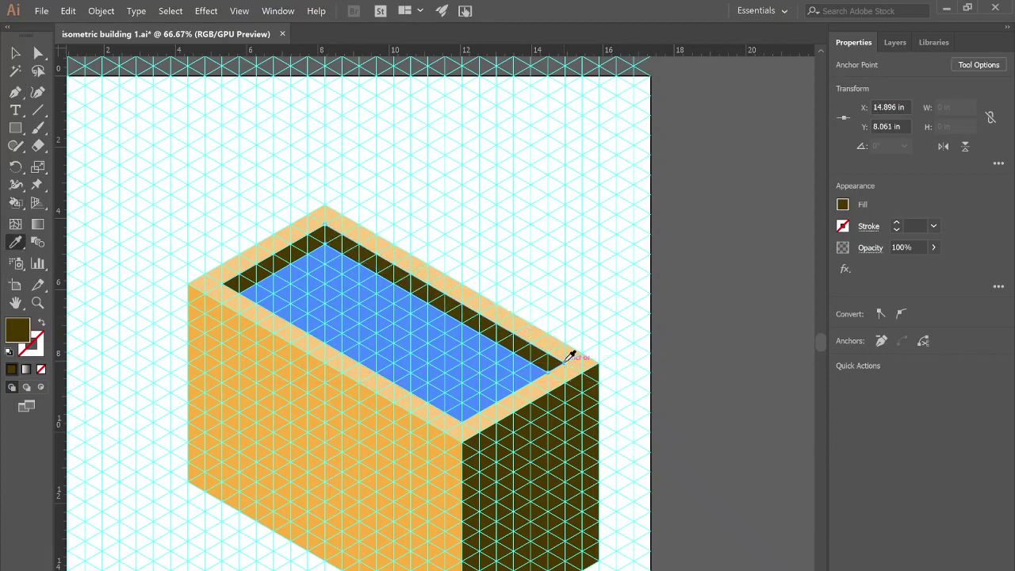
click(345, 476)
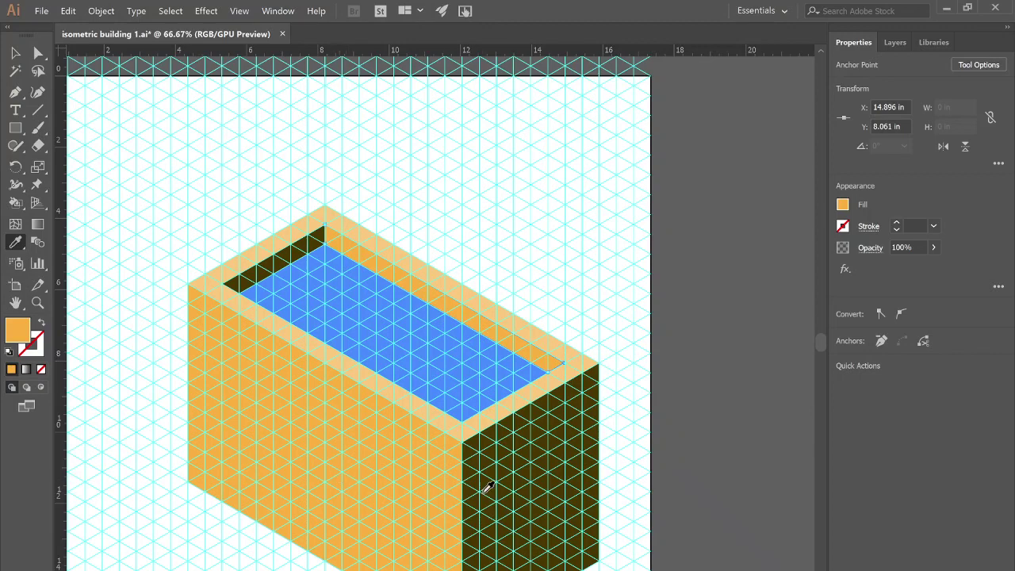
key(g)
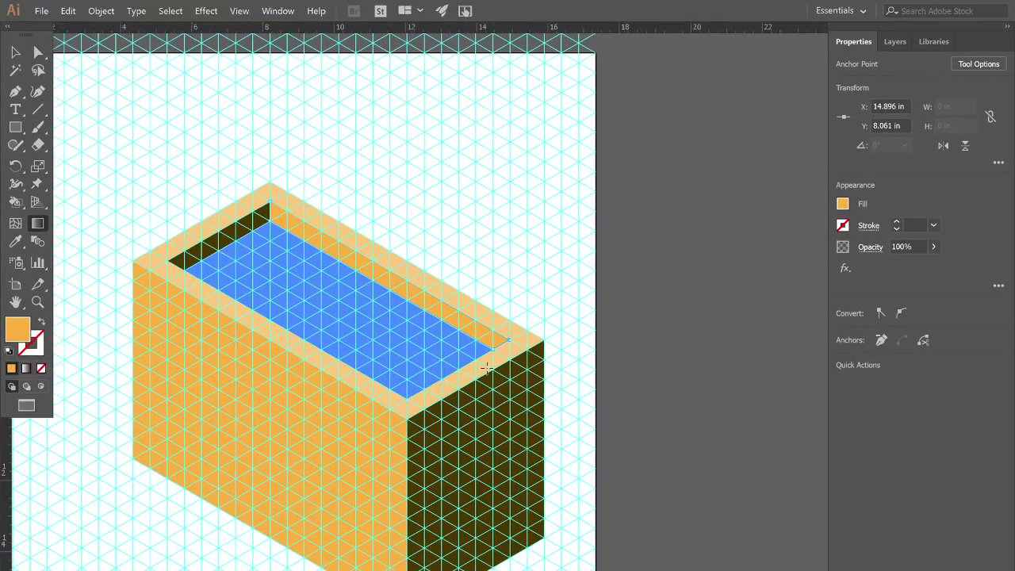
- Fill the blue recess floor with the rim's light orange using the Eyedropper
key(f)
key(v)
click(417, 379)
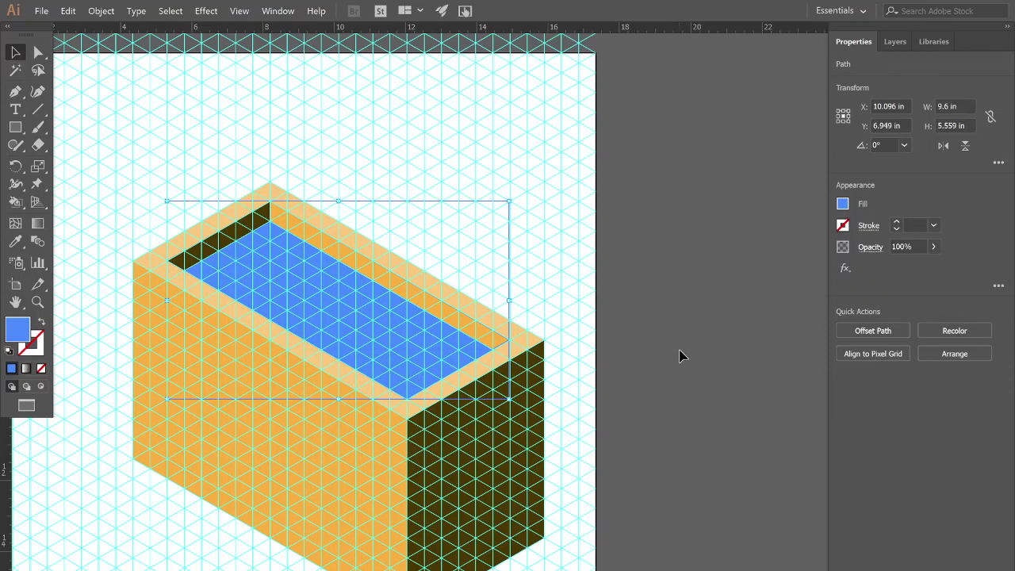
key(i)
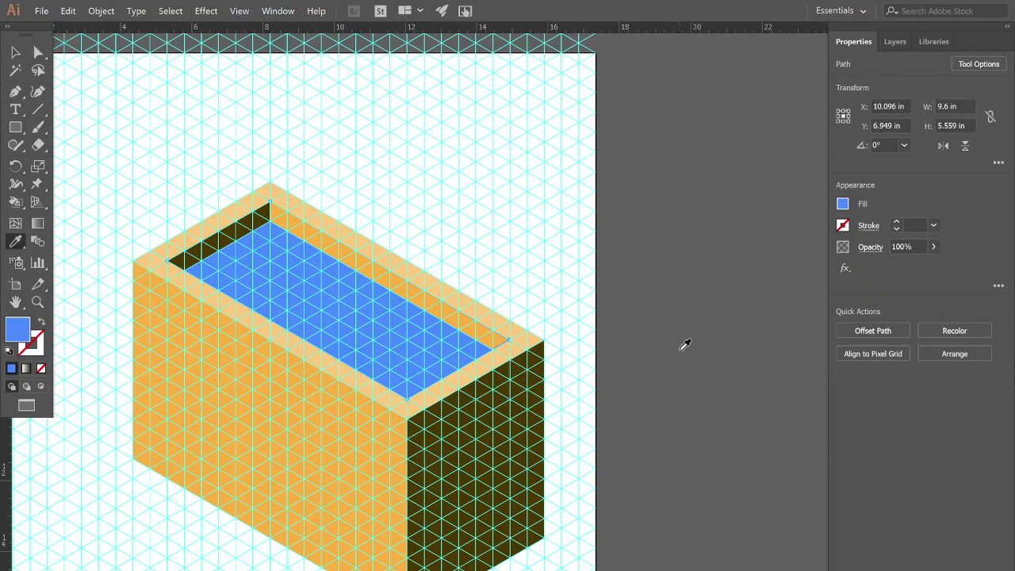
click(534, 339)
- Darken the recess floor's fill by lowering its brightness to about 76%, and deselect the shape
click(842, 204)
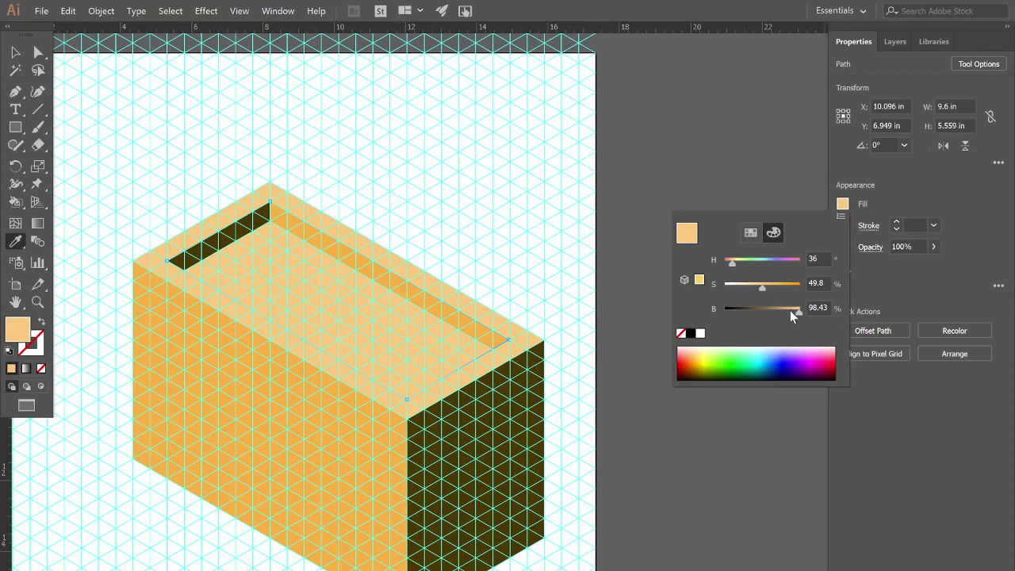
click(791, 311)
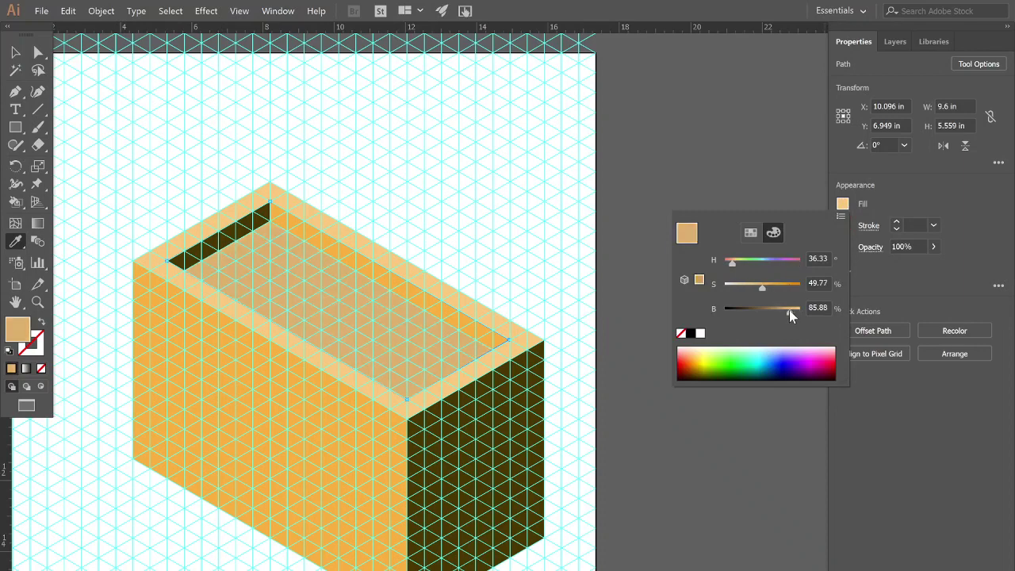
drag(790, 311, 782, 313)
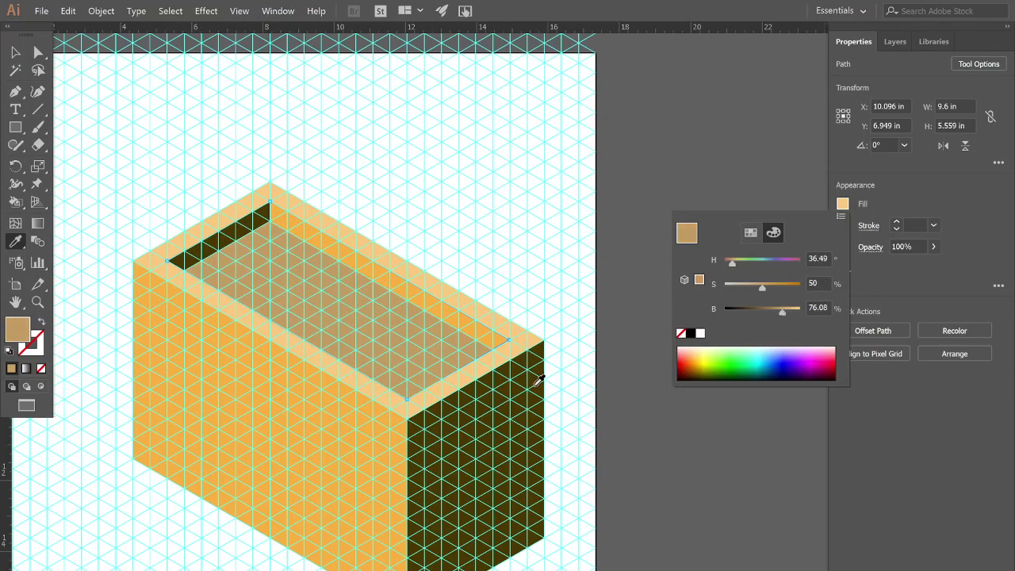
key(Escape)
key(v)
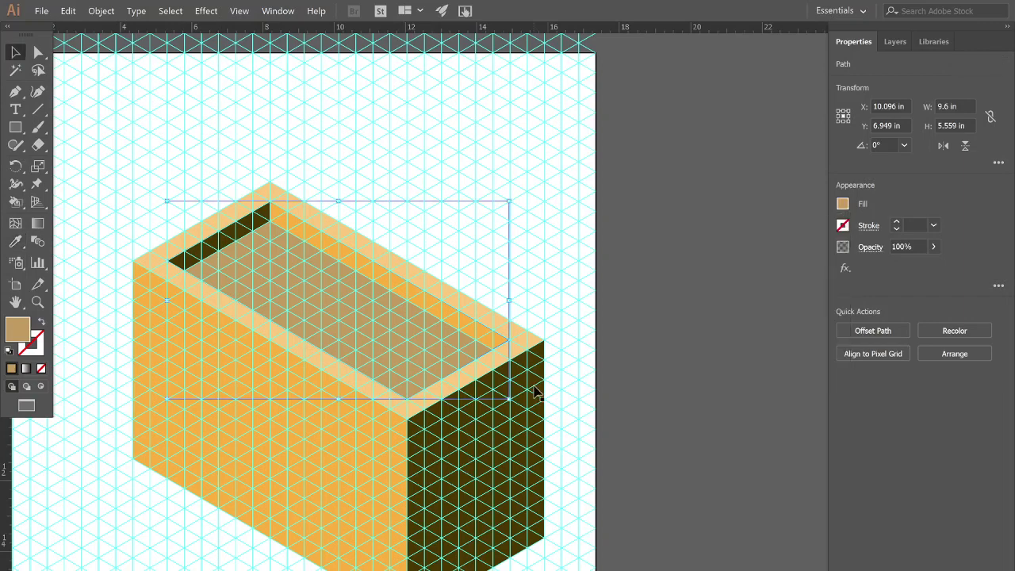
click(641, 444)
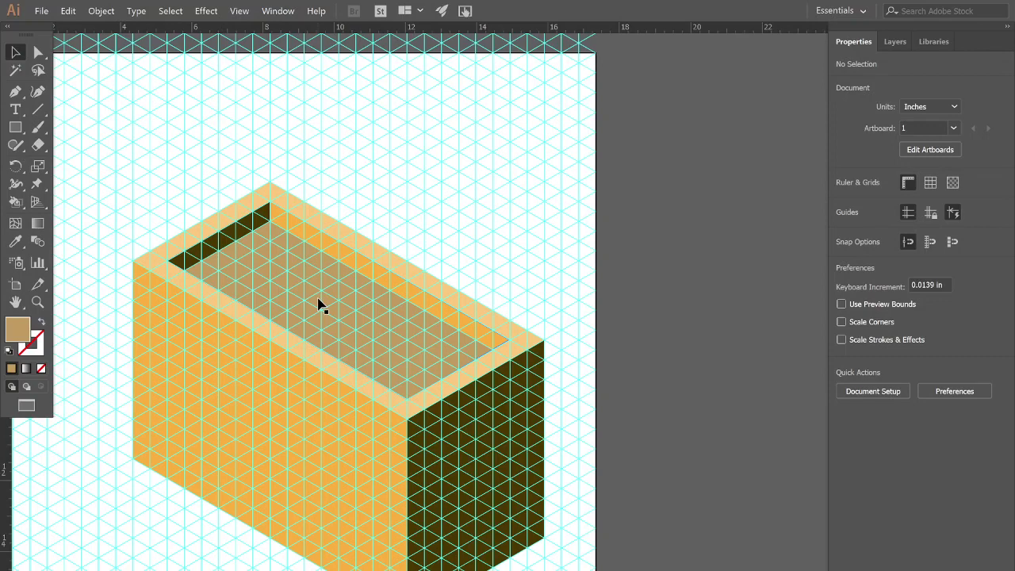
- Draw a circle about 0.87 in across near the back corner of the recess floor and fill it with light cyan from the color spectrum
key(l)
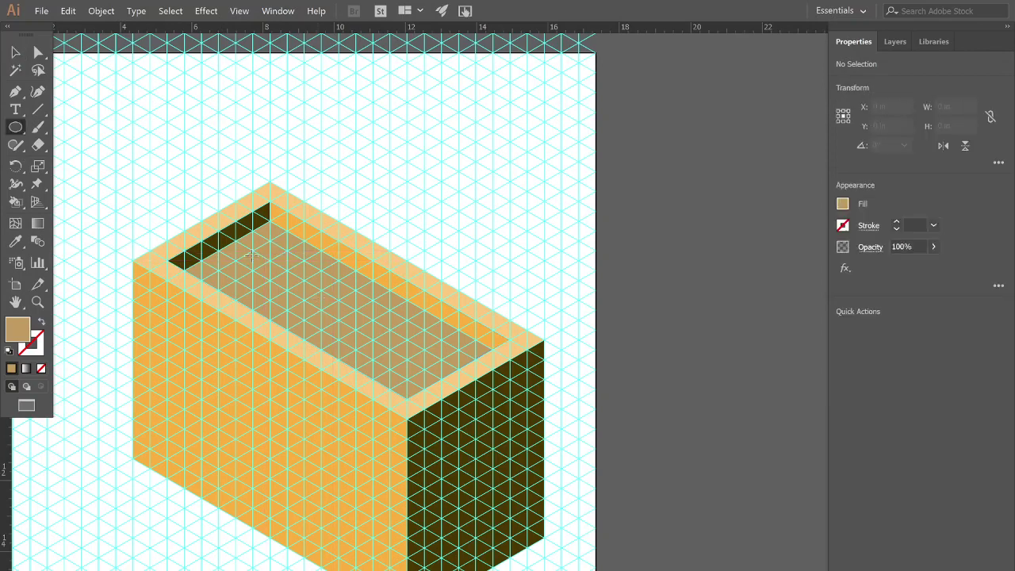
drag(250, 251, 286, 282)
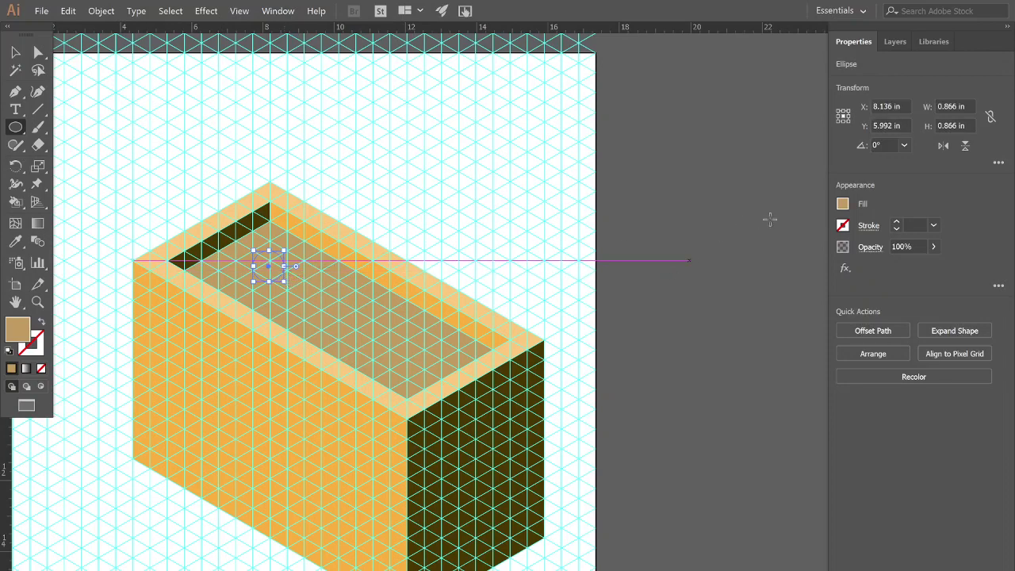
click(842, 204)
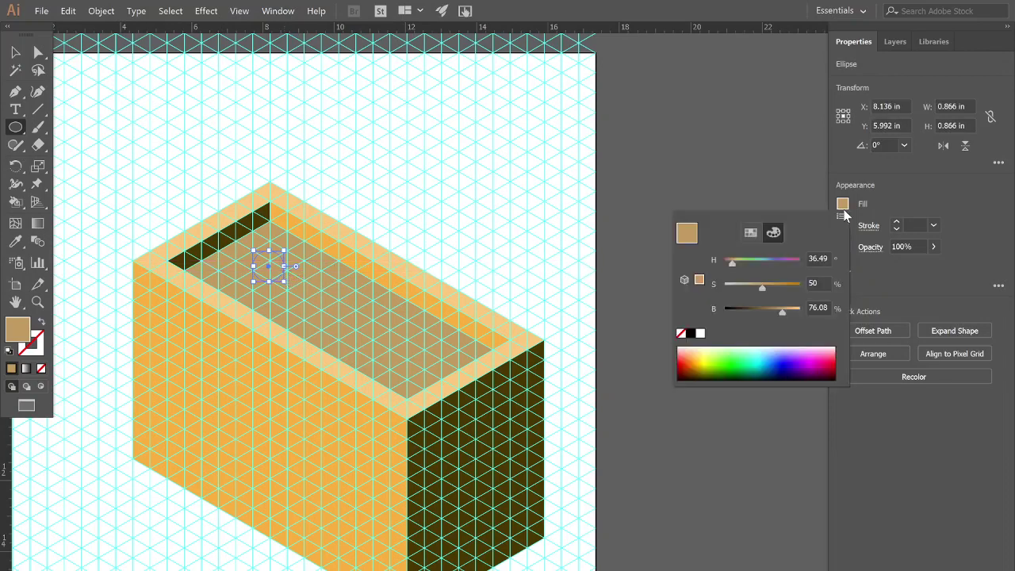
click(766, 349)
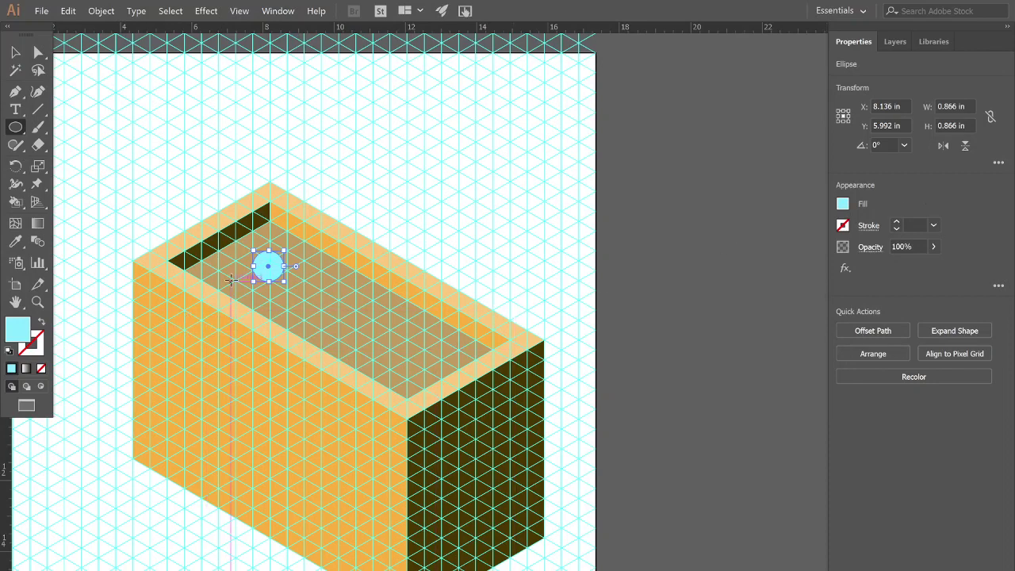
key(v)
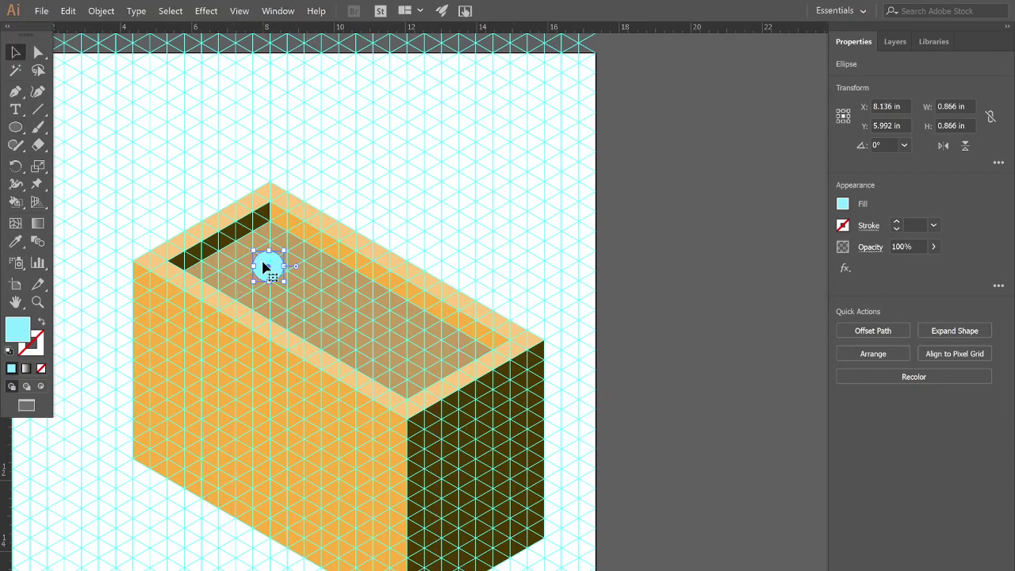
right_click(262, 265)
click(260, 257)
click(519, 388)
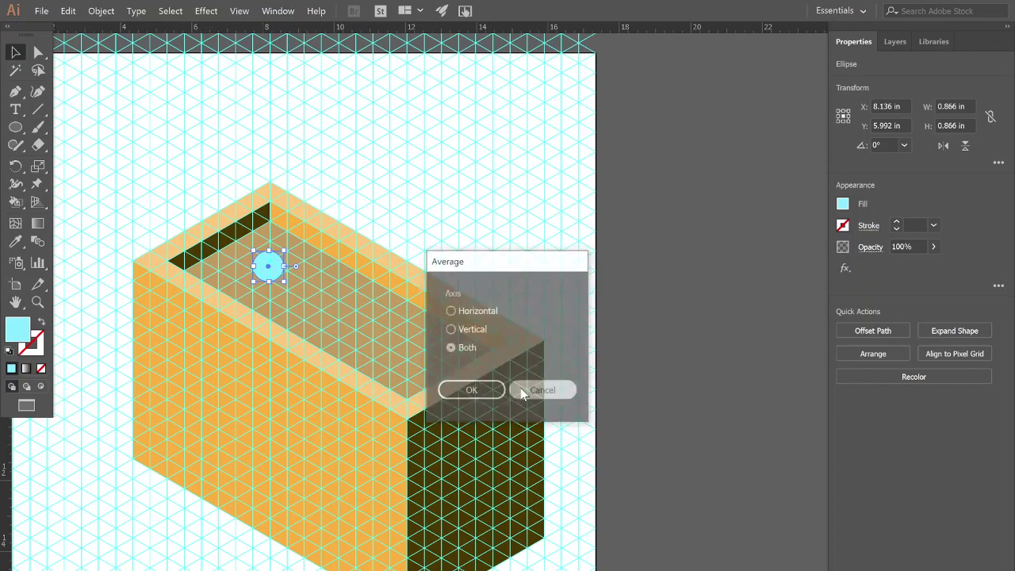
- Scale the cyan circle non-uniformly to 100% horizontal and 86.602% vertical
right_click(283, 282)
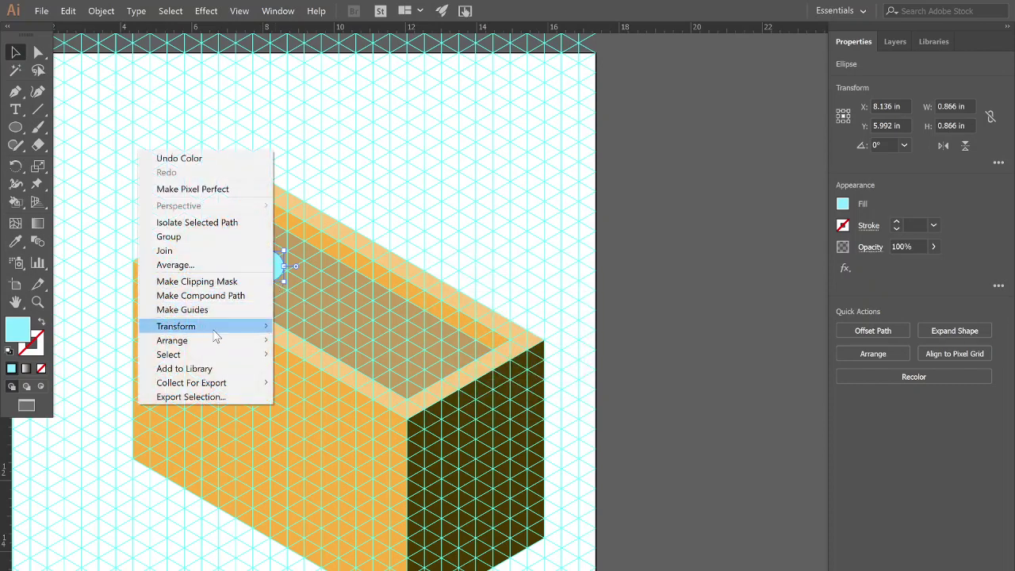
mouse_move(238, 326)
click(298, 384)
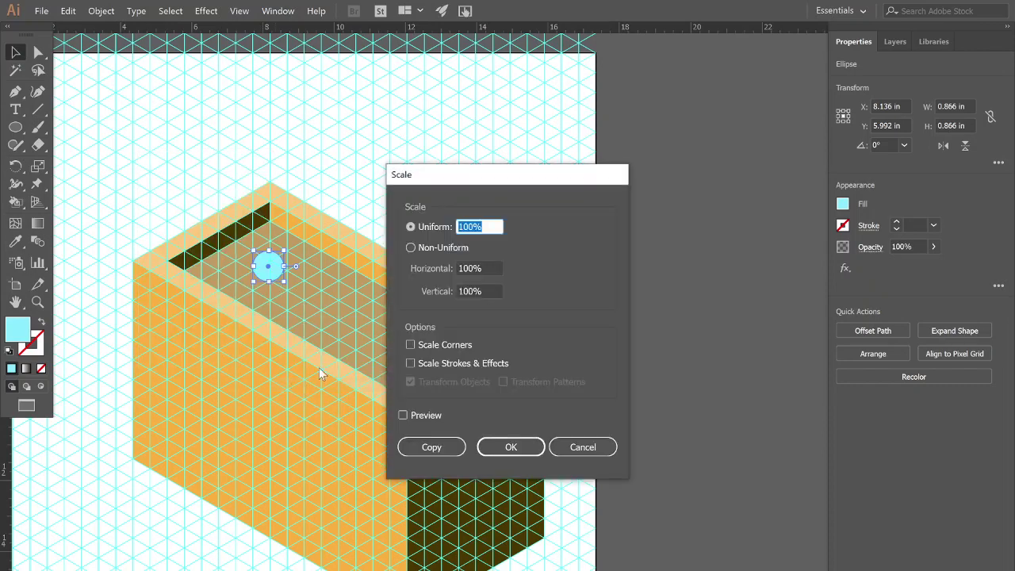
click(443, 250)
drag(488, 291, 396, 290)
text(86)
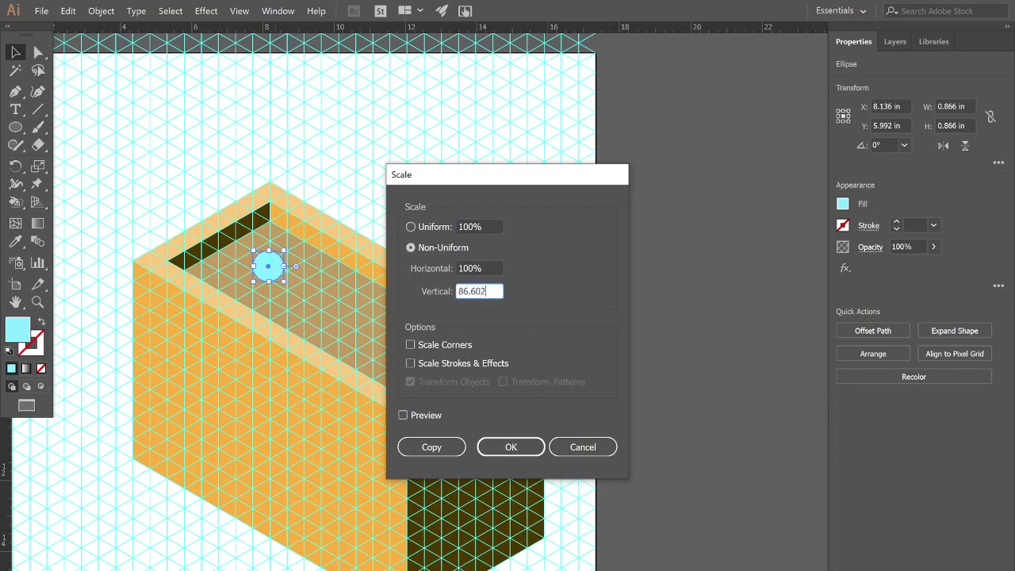
text(.602)
click(508, 446)
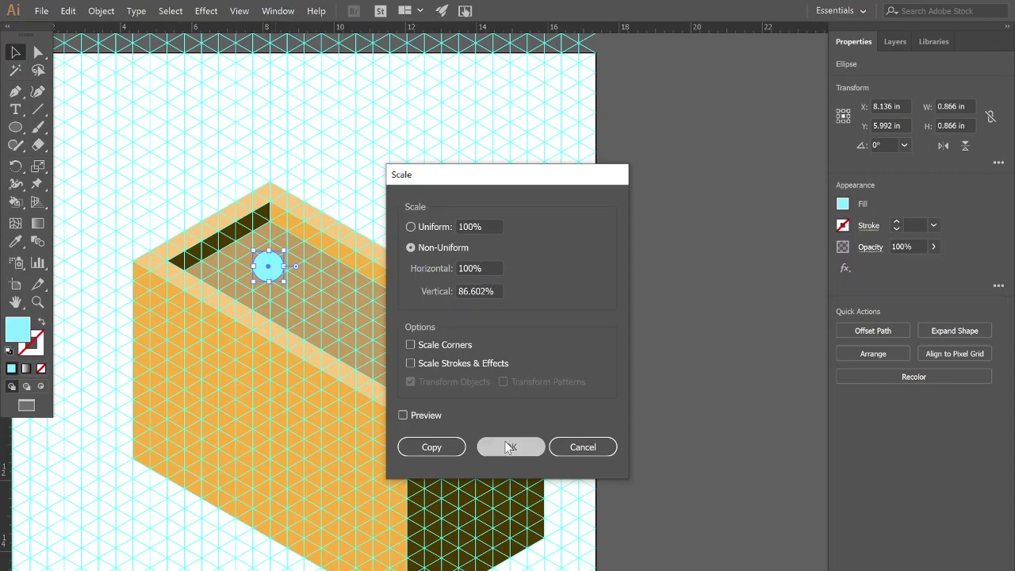
- Shear the cyan ellipse by 30° along the horizontal axis
right_click(271, 274)
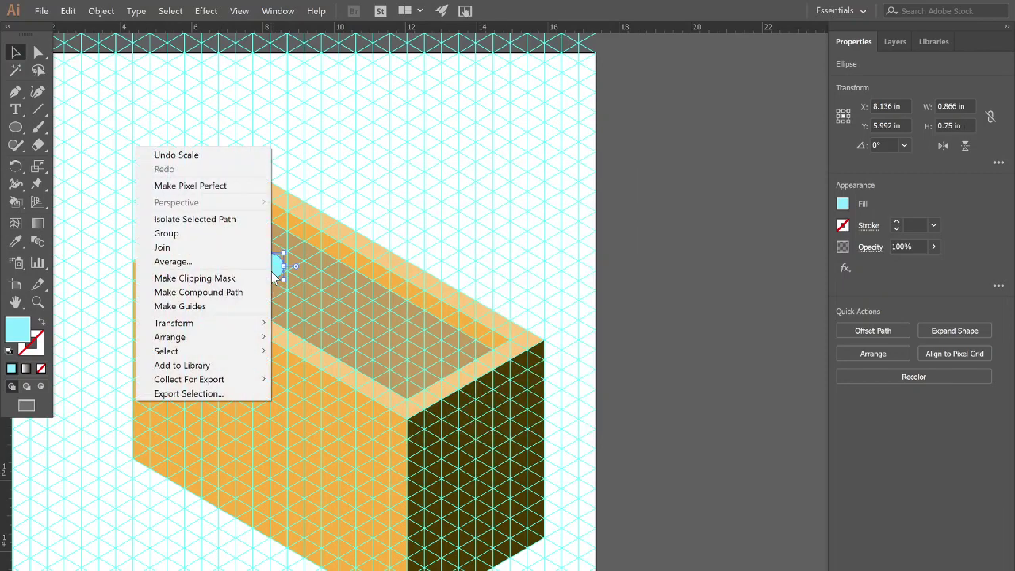
mouse_move(243, 327)
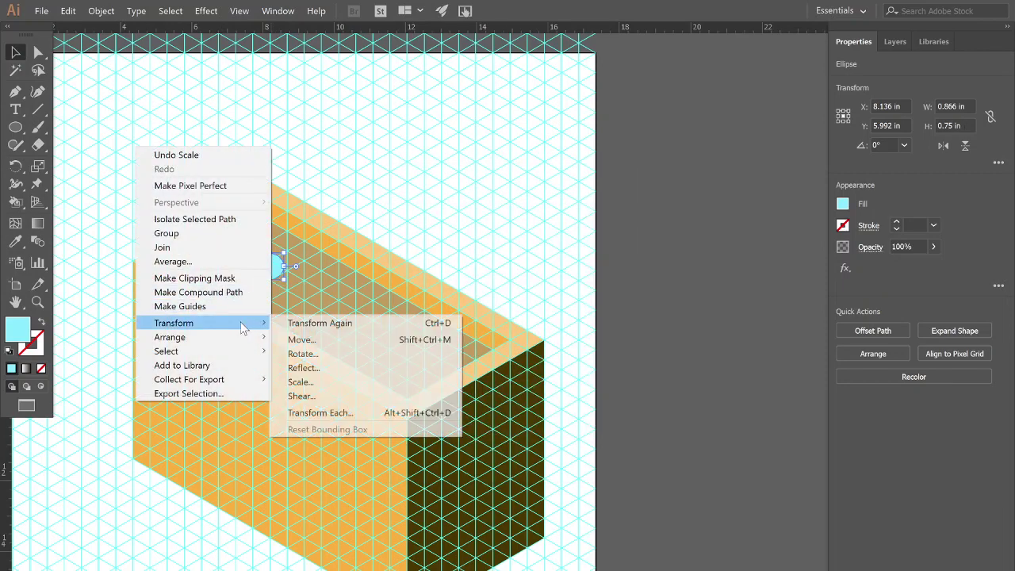
click(329, 396)
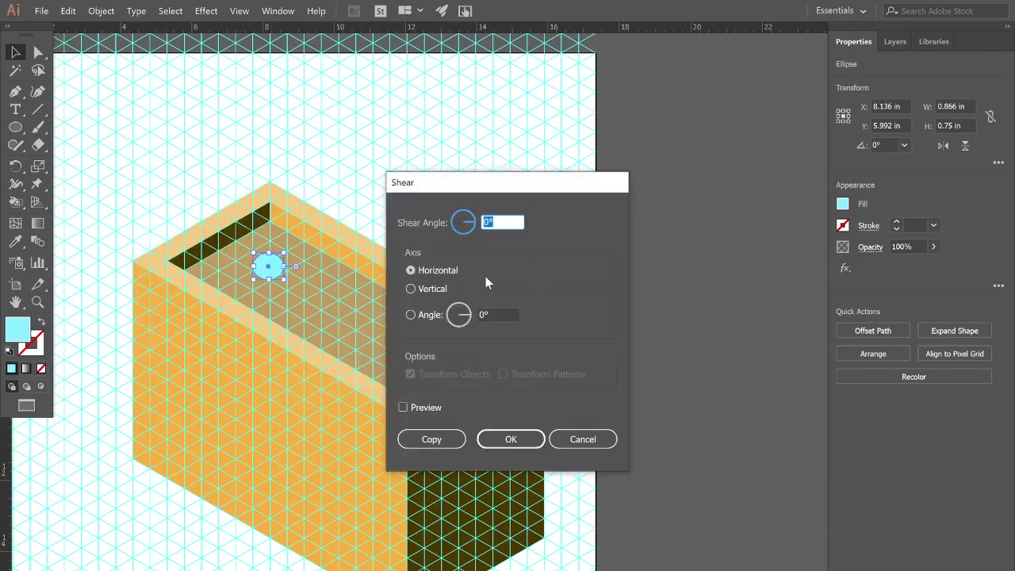
text(3)
click(416, 408)
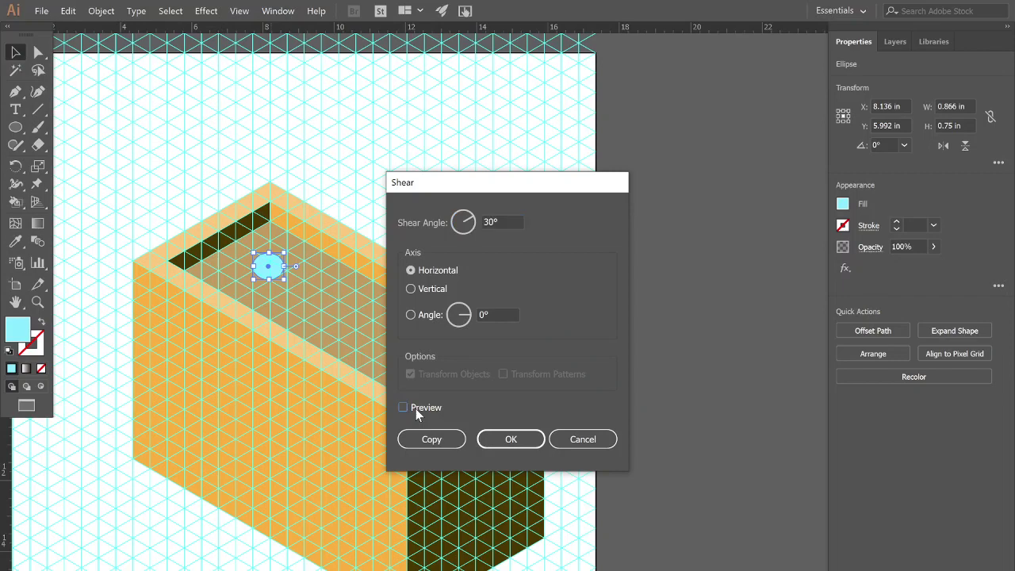
click(508, 449)
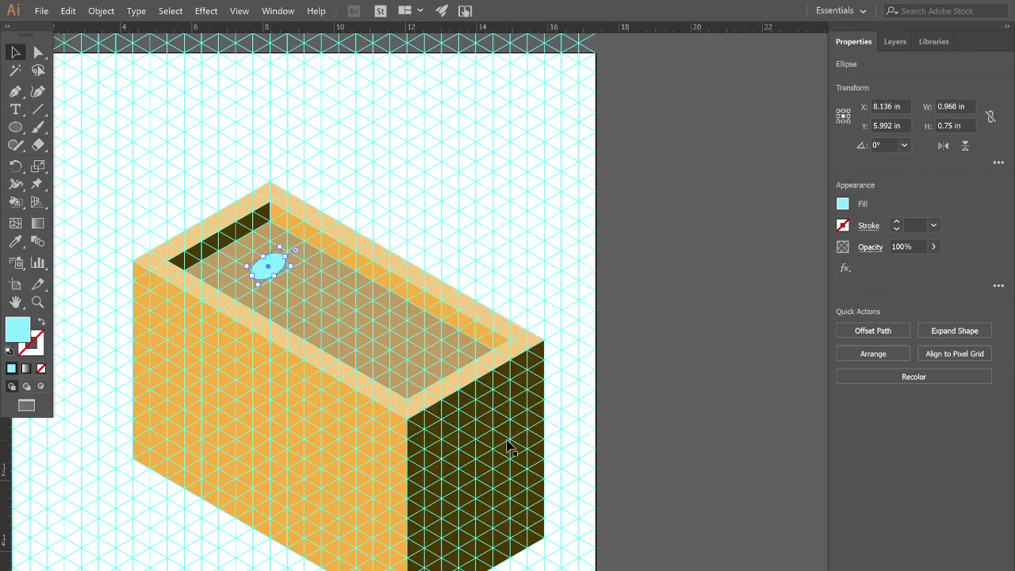
- Rotate the sheared cyan ellipse by -30° so it lies flat on the isometric roof plane
right_click(272, 275)
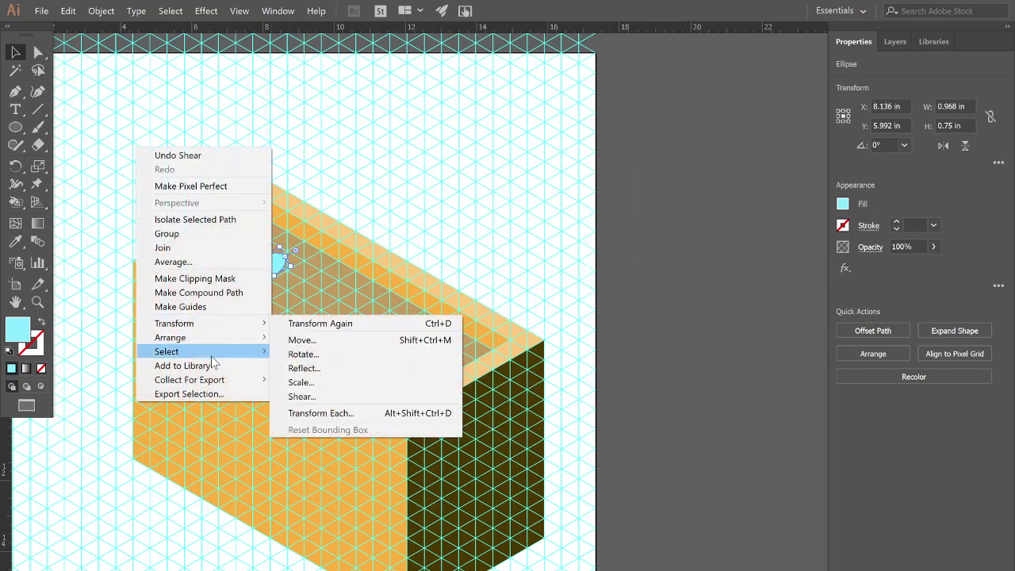
mouse_move(209, 329)
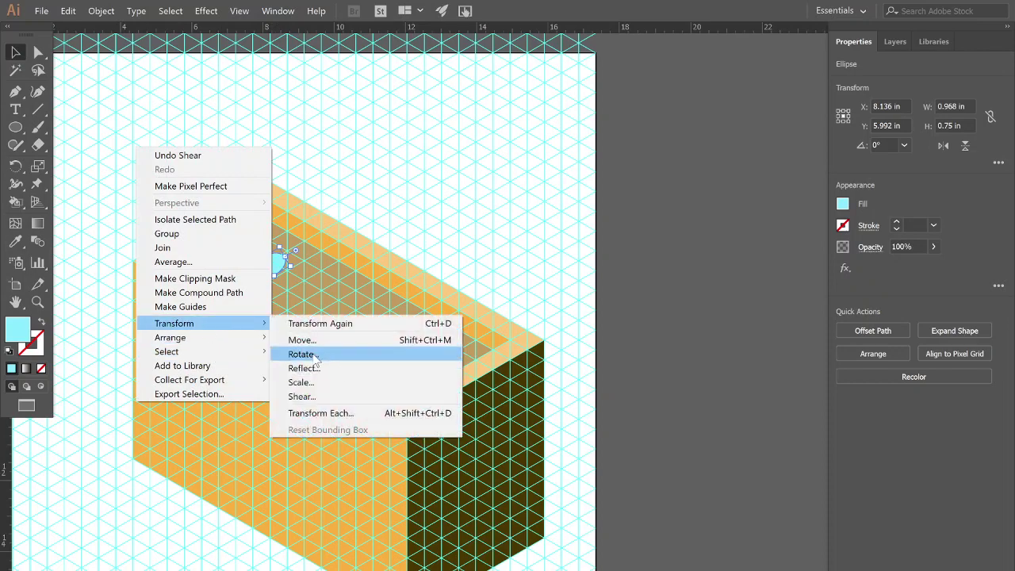
click(314, 357)
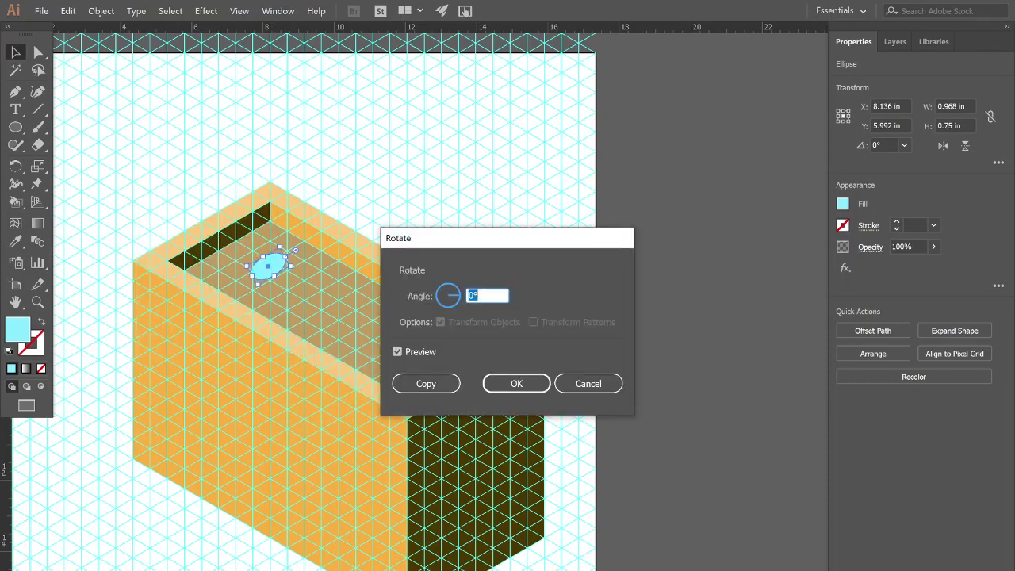
text(3)
click(418, 349)
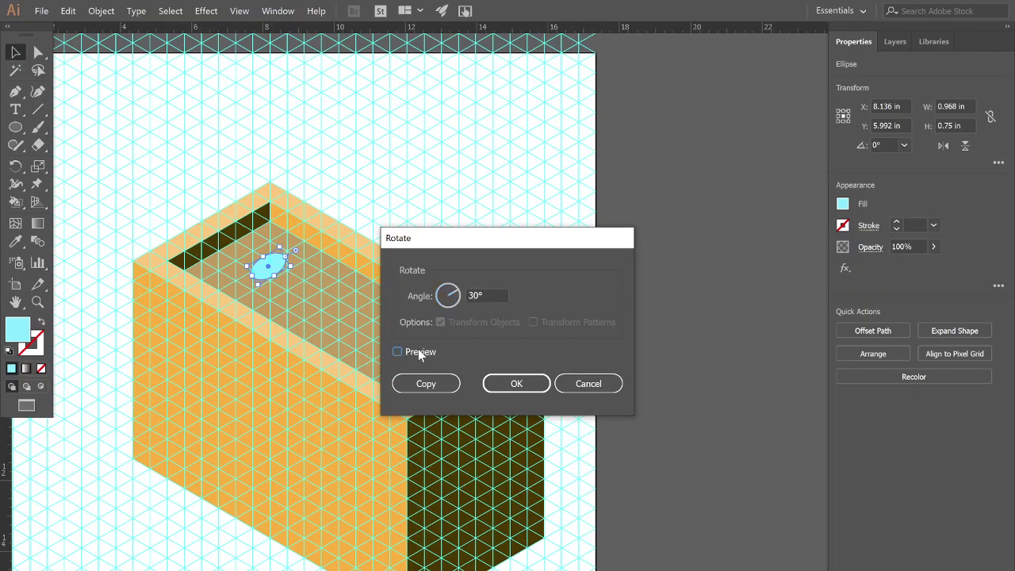
click(418, 349)
click(418, 349)
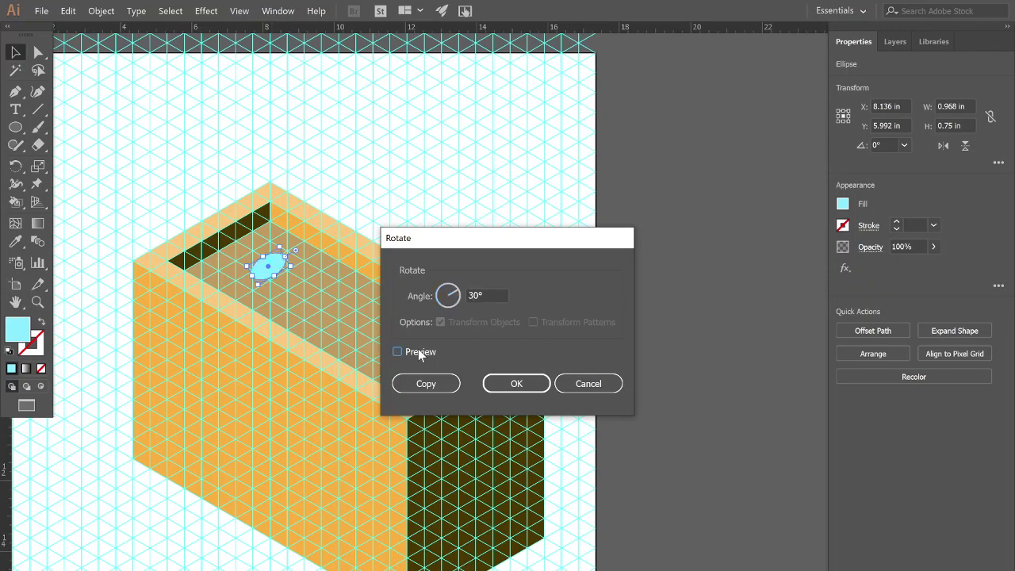
click(474, 295)
text(-)
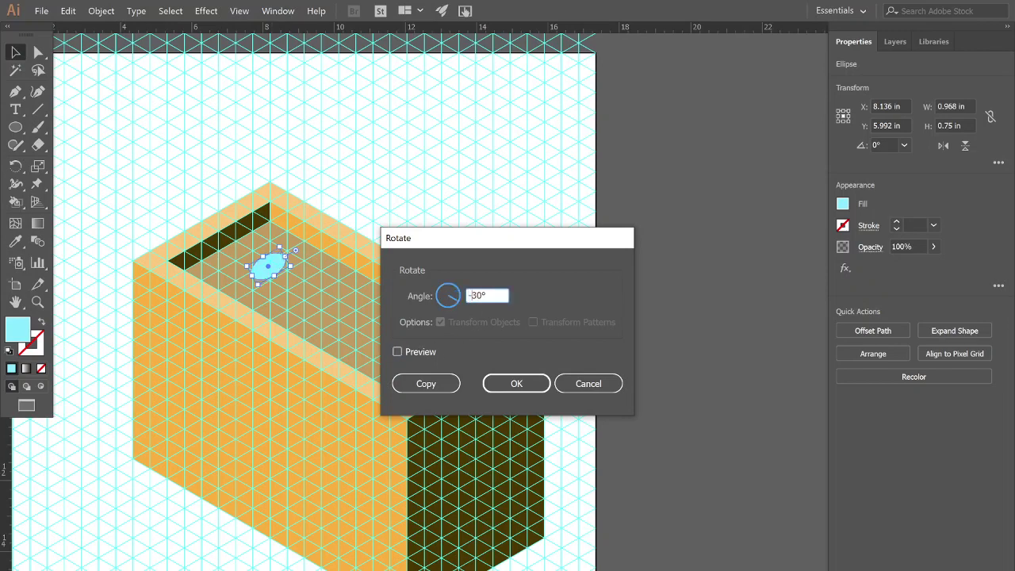
click(420, 356)
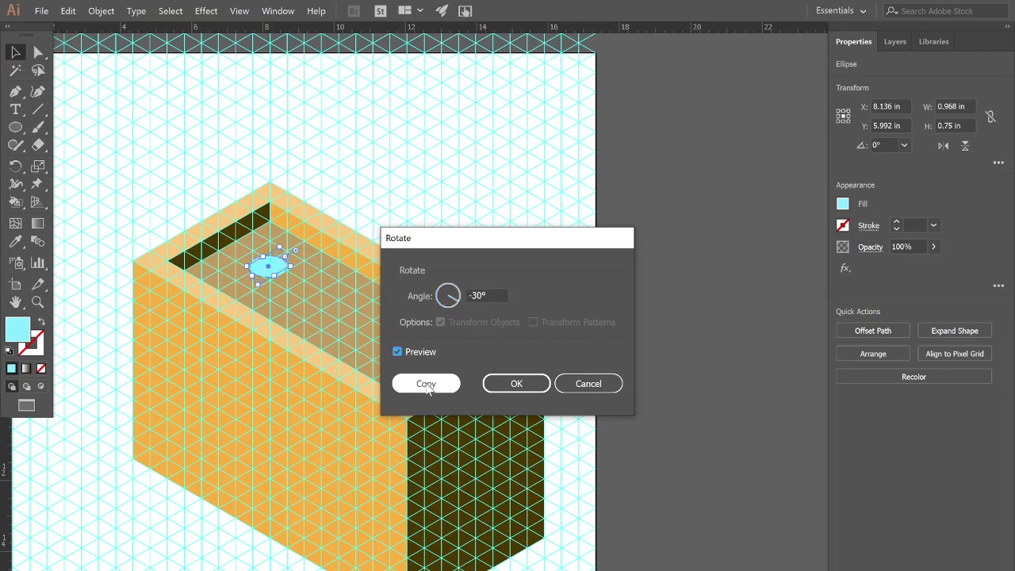
click(488, 381)
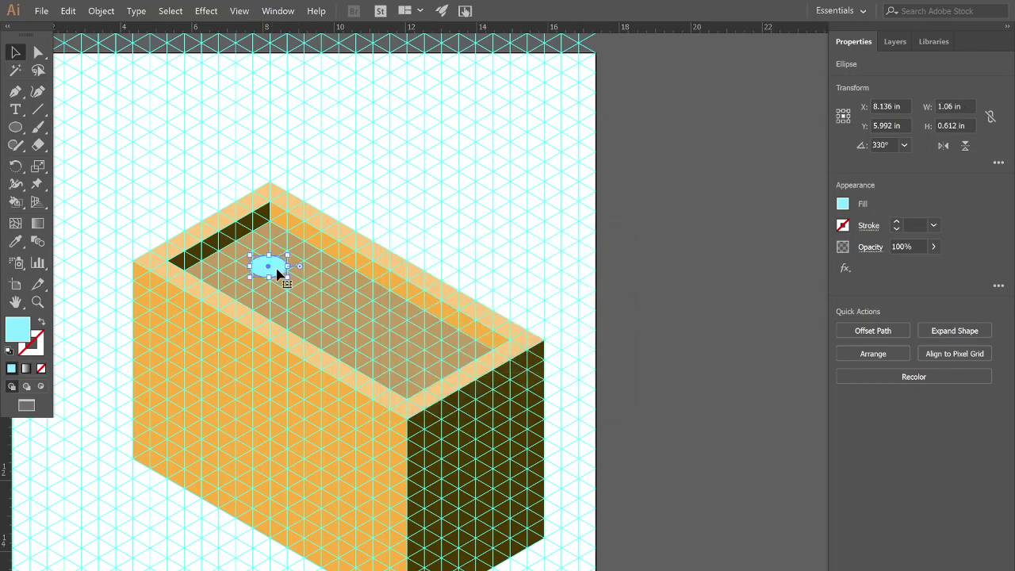
- Duplicate the cyan ellipse about 2.24 in straight above the original, and hide the isometric grid guides
drag(278, 274, 286, 198)
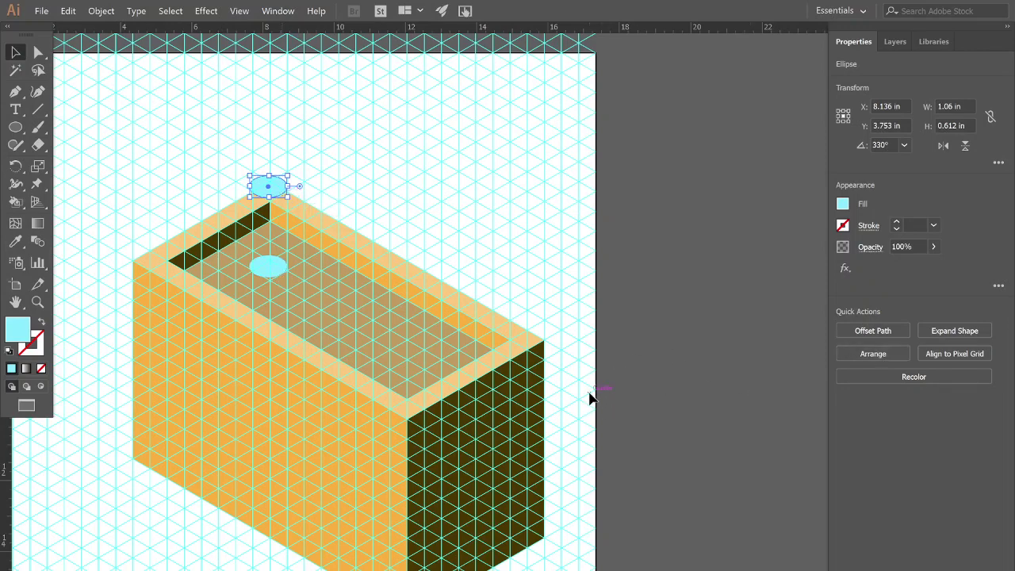
key(ctrl+semicolon)
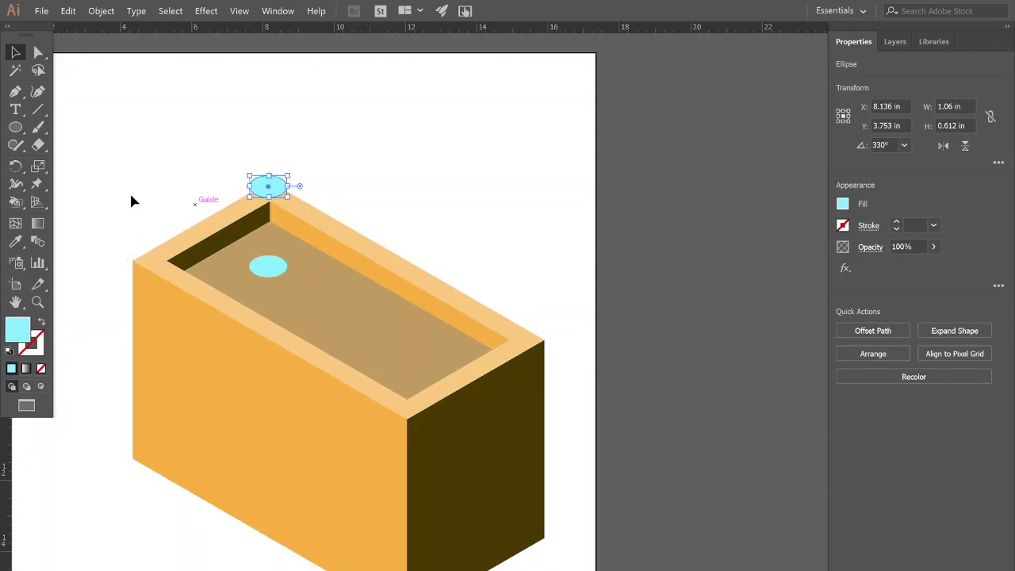
- Draw a cyan rectangle about 1.06 in by 2.246 in connecting the side extremes of the upper and lower ellipses
key(z)
click(267, 240)
click(267, 241)
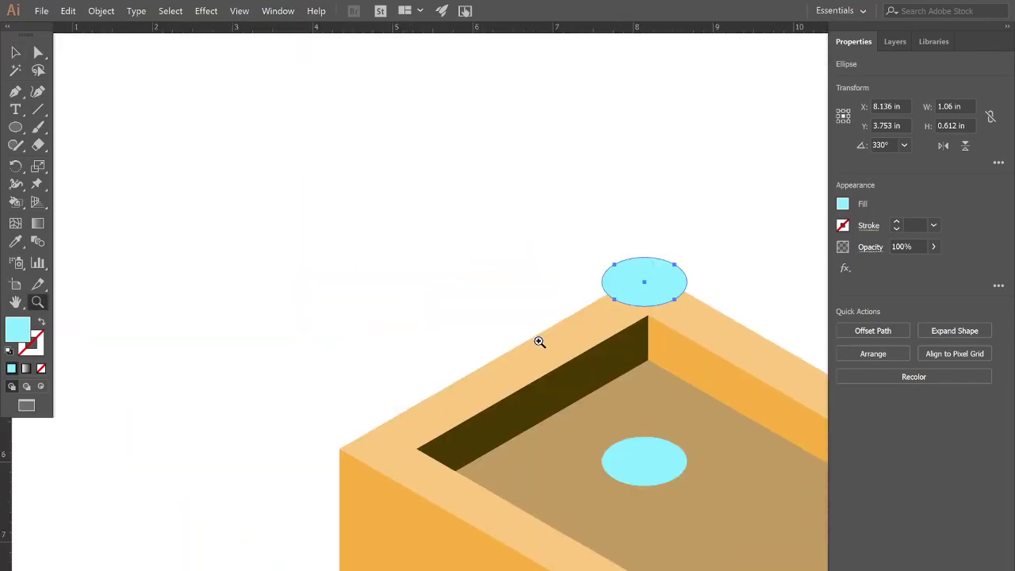
key(v)
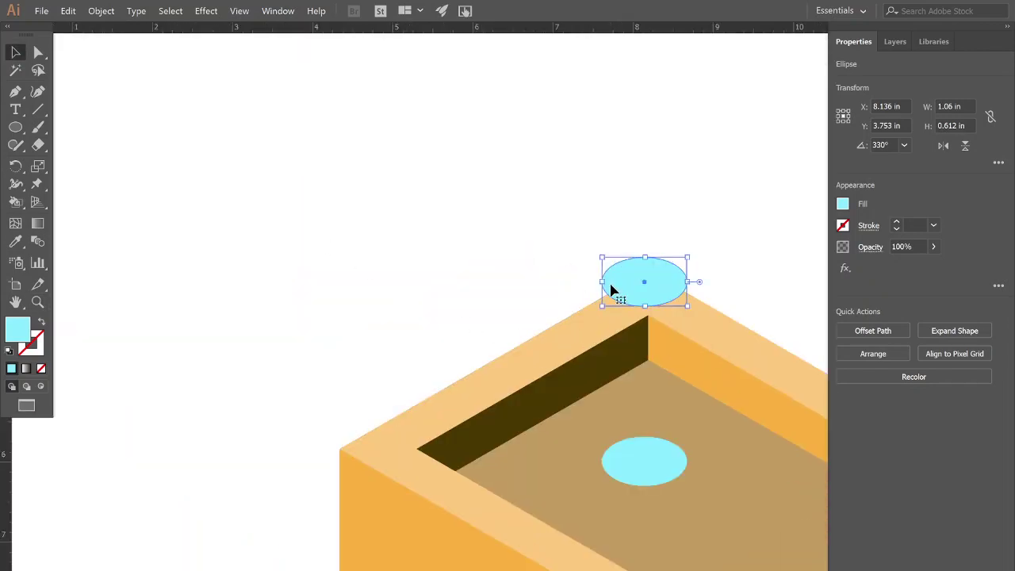
key(m)
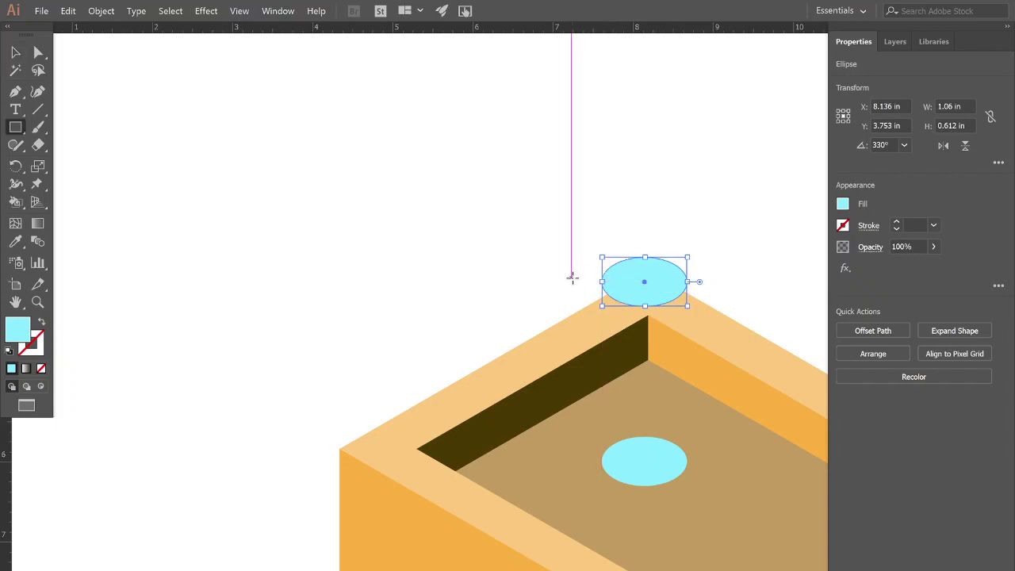
key(ctrl+shift+a)
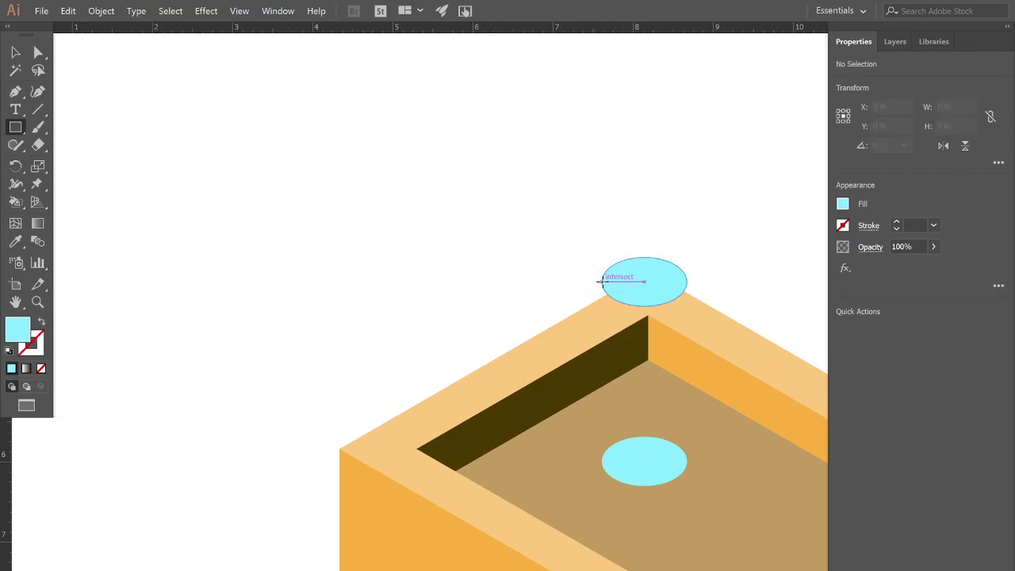
drag(600, 280, 689, 461)
- Unite the rectangle with the lower ellipse into one cylinder body shape
key(v)
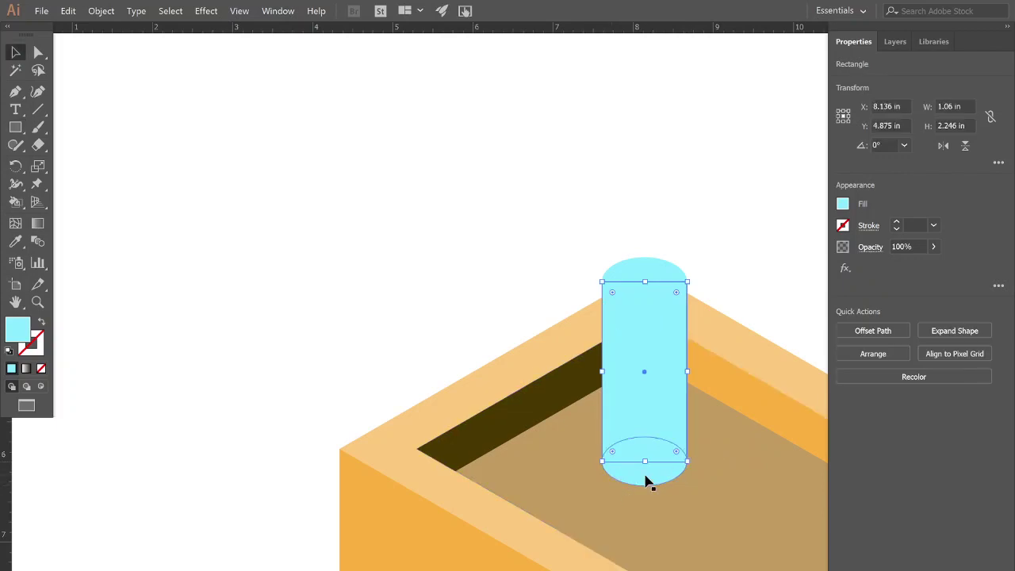
click(647, 481)
shift+click(646, 423)
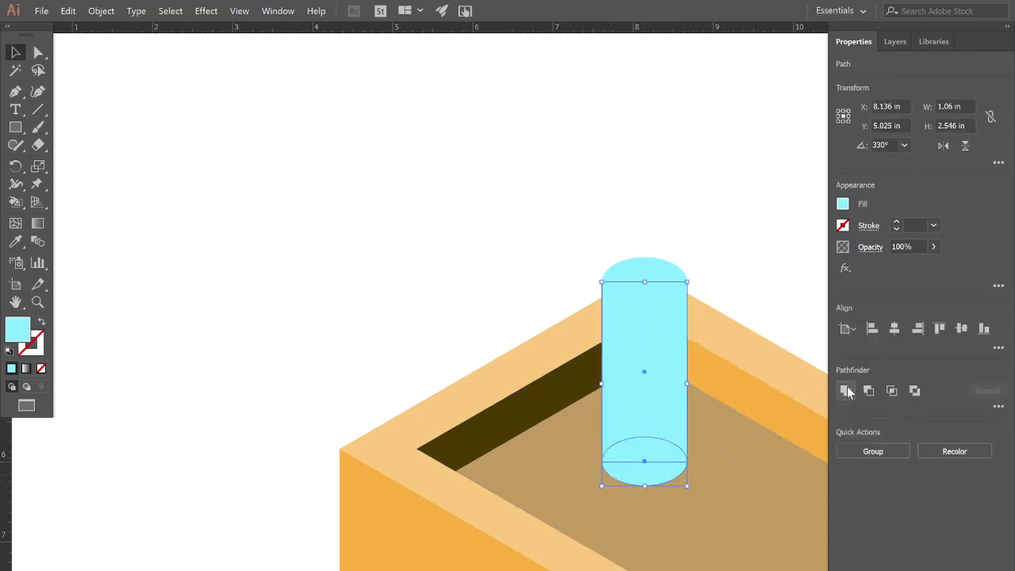
click(847, 389)
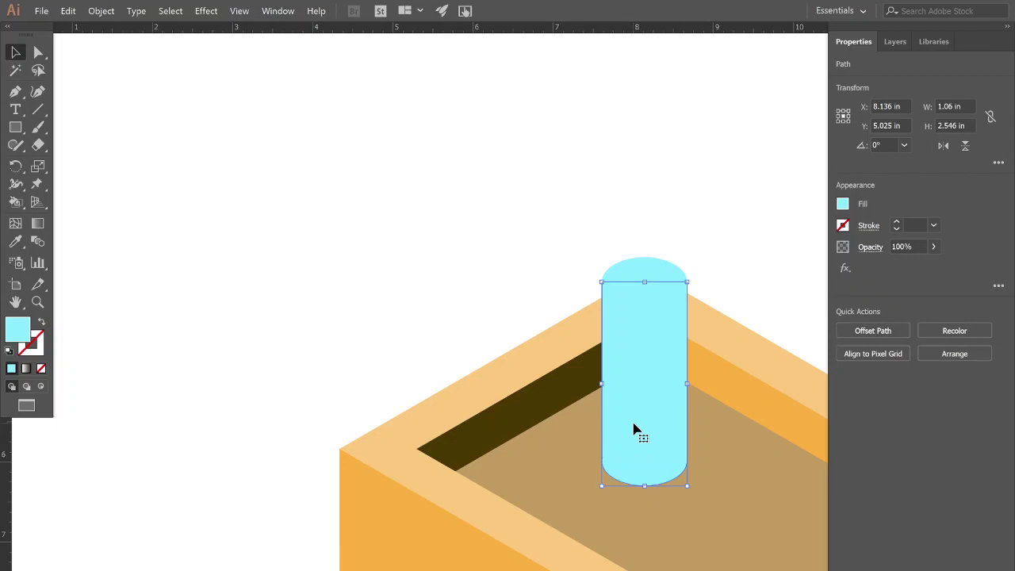
- Fill the cylinder body with a light green of about 100° hue, 33% saturation and 100% brightness
click(843, 204)
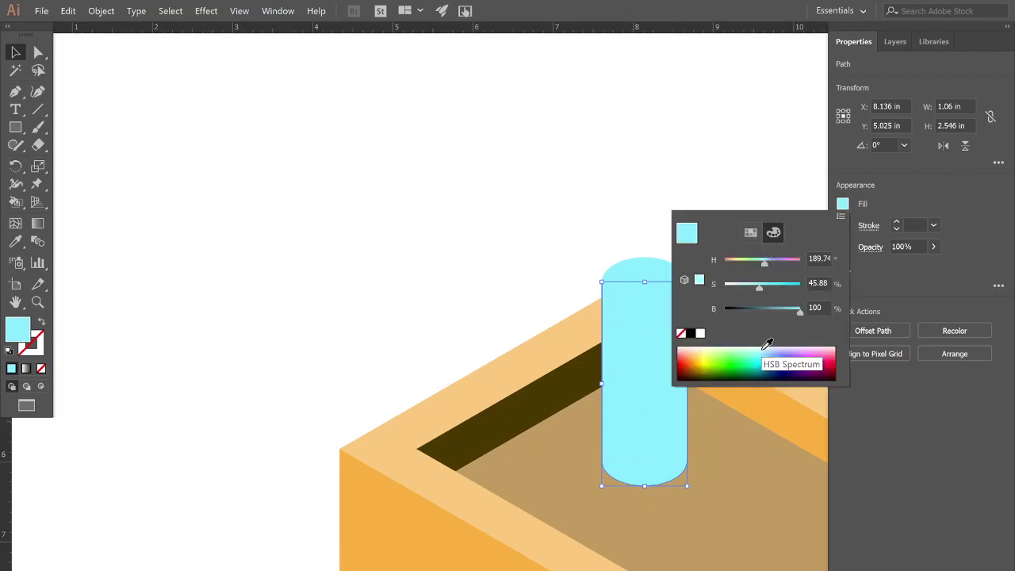
click(724, 346)
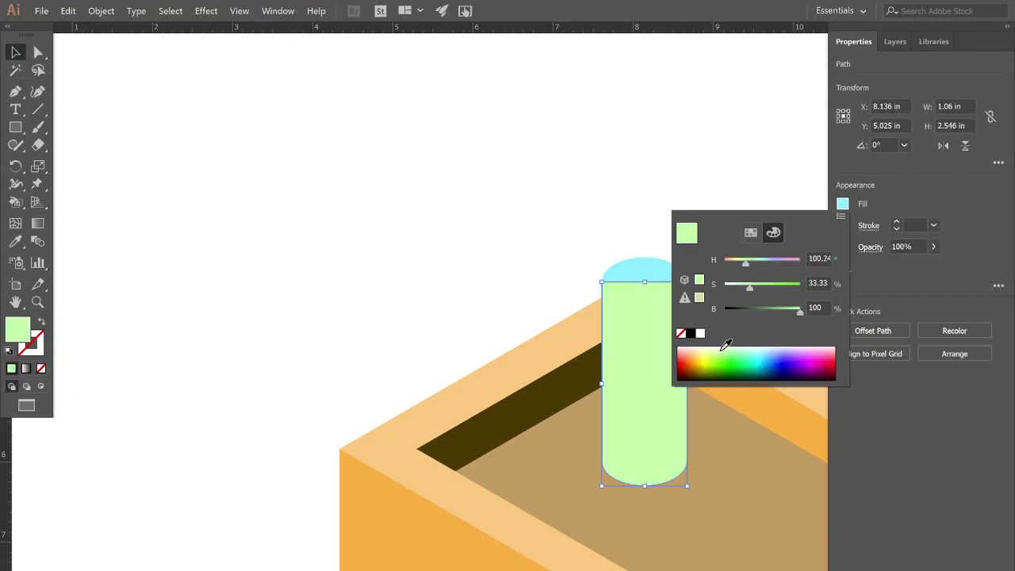
click(622, 291)
- Bring the cyan top ellipse to the front of the cylinder body and deselect it
click(641, 270)
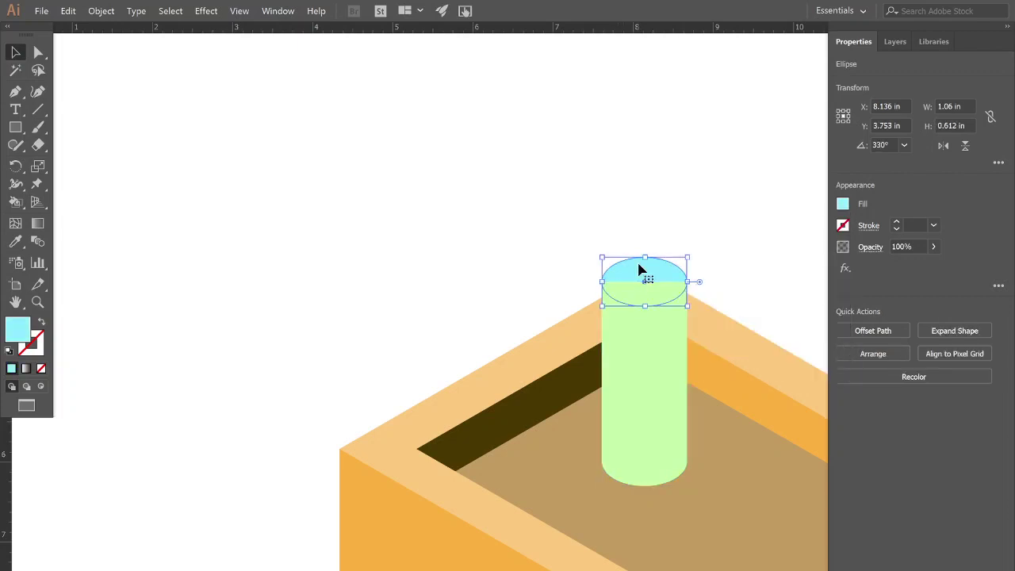
key(ctrl+shift+bracketright)
right_click(320, 143)
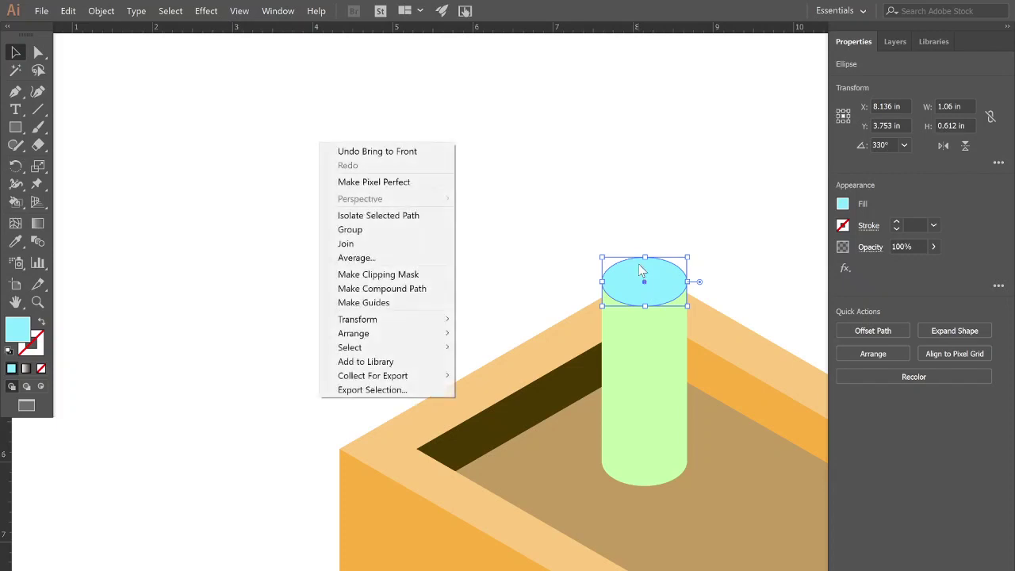
mouse_move(396, 333)
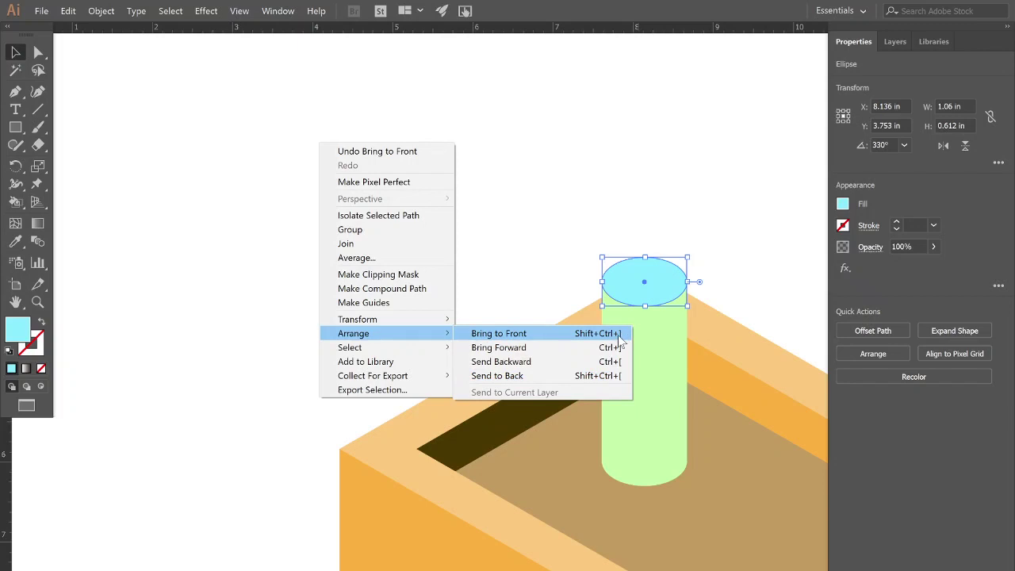
click(685, 208)
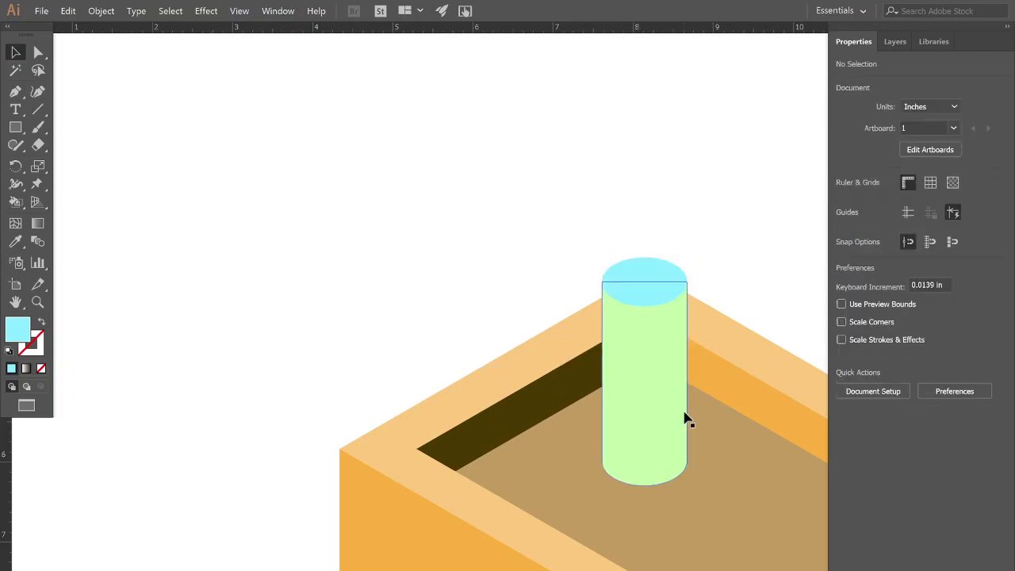
- Fill the cylinder body with the white-to-black linear gradient swatch
click(660, 429)
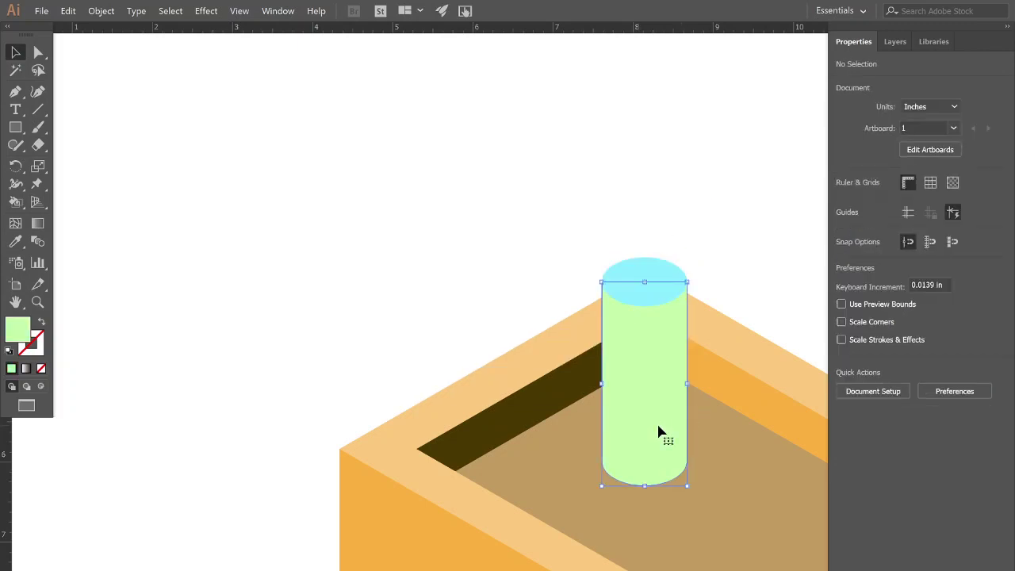
drag(539, 447, 396, 240)
drag(415, 360, 395, 295)
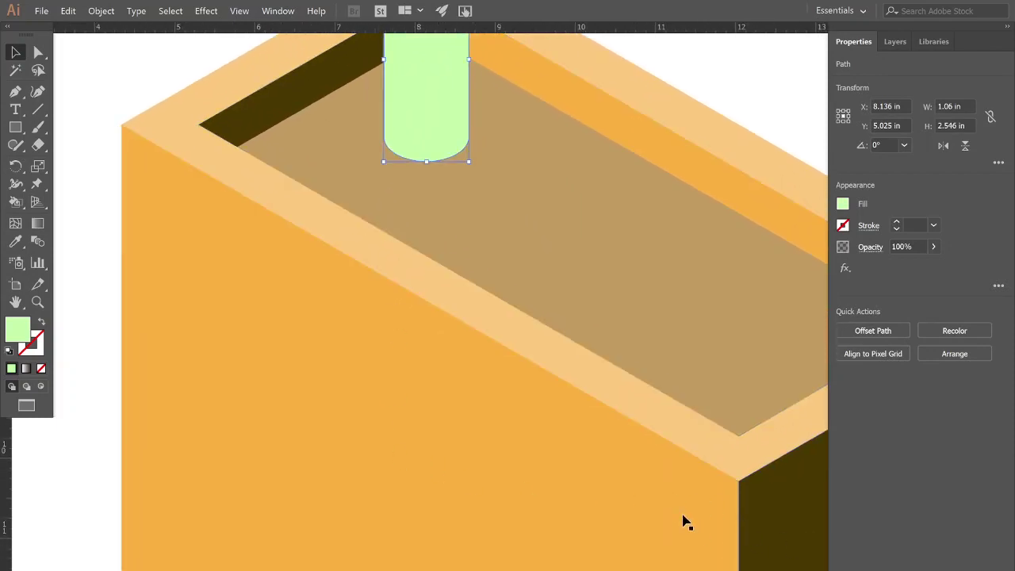
drag(562, 287, 605, 535)
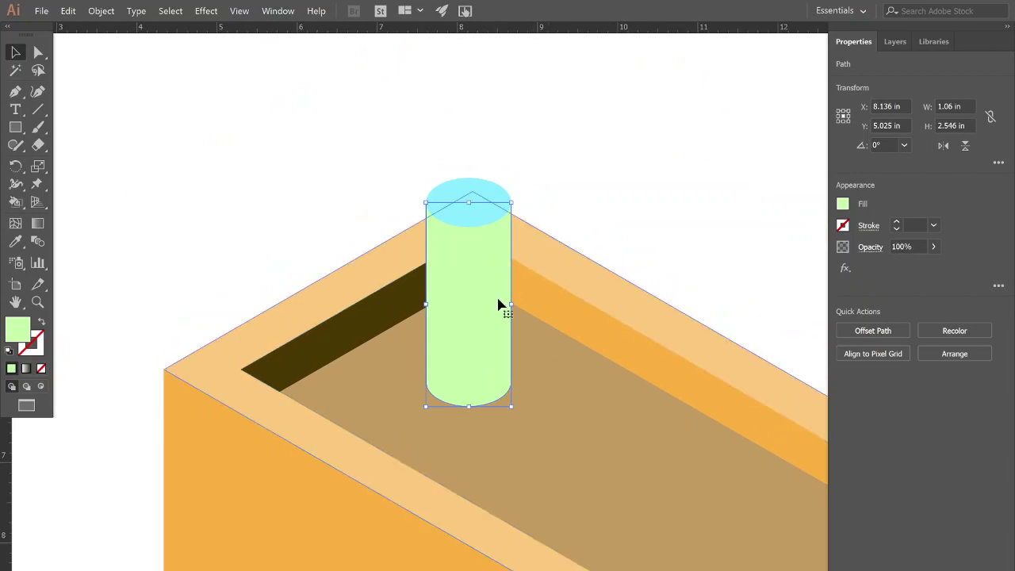
click(843, 206)
click(751, 232)
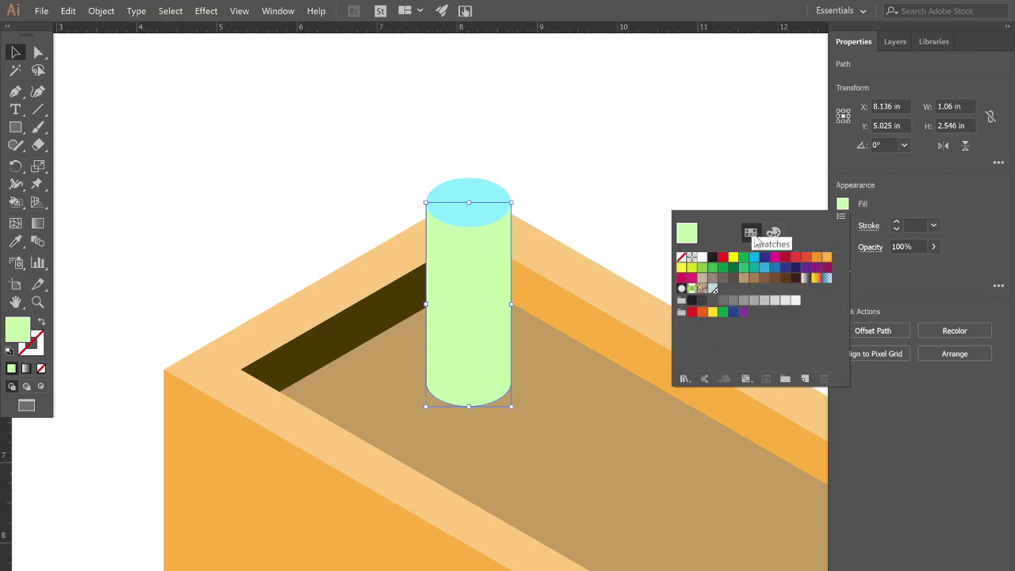
click(806, 277)
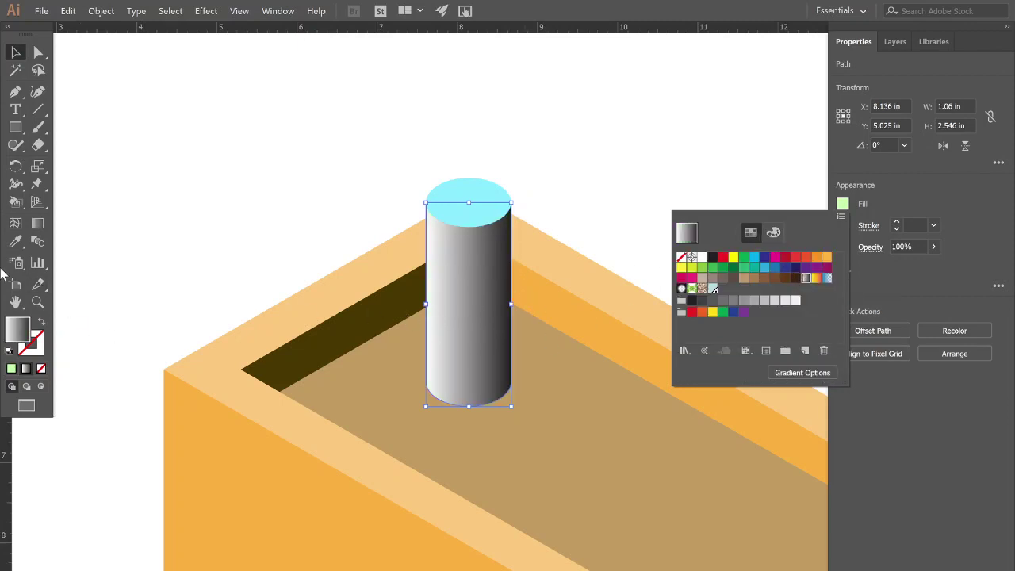
- Stretch and shift the body's gradient so both ends extend beyond the cylinder's sides, softening the shading to mid greys
click(40, 224)
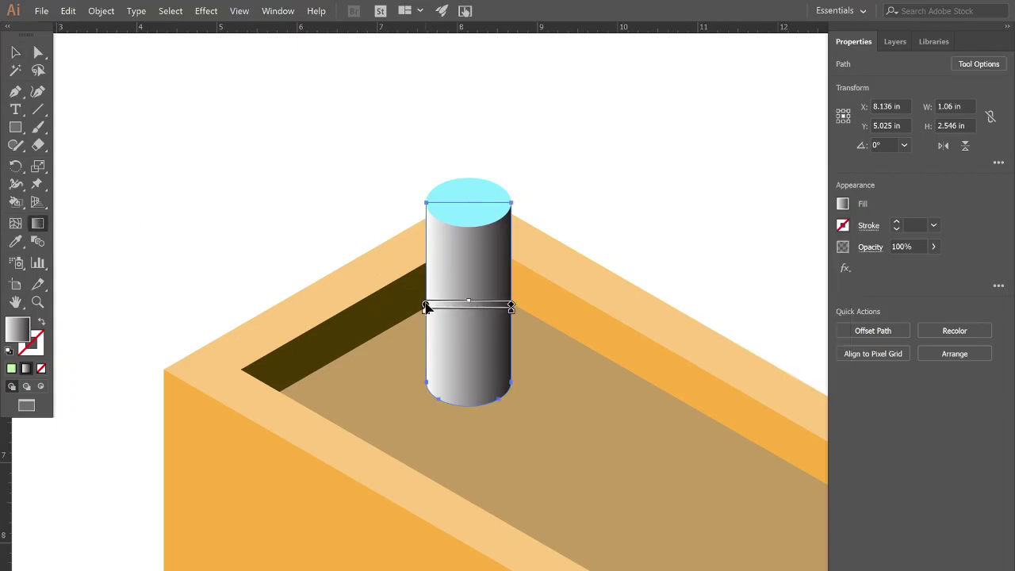
drag(426, 308, 401, 305)
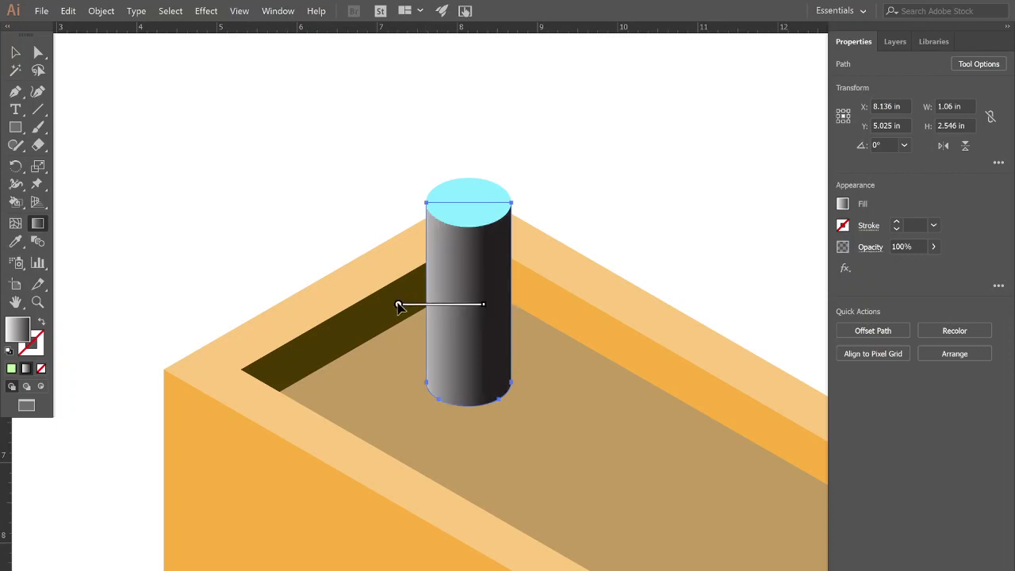
drag(484, 306, 596, 312)
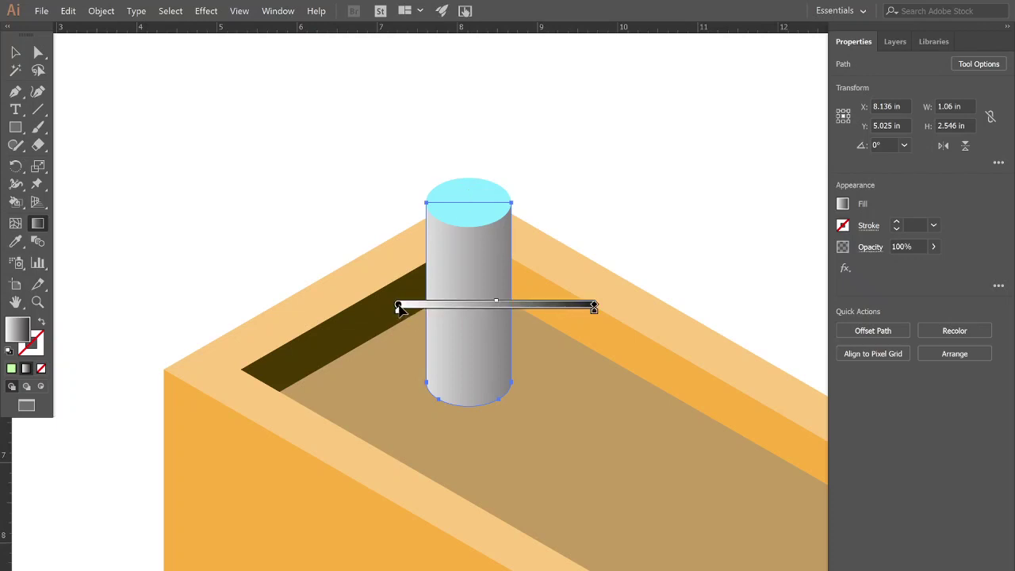
drag(399, 308, 365, 307)
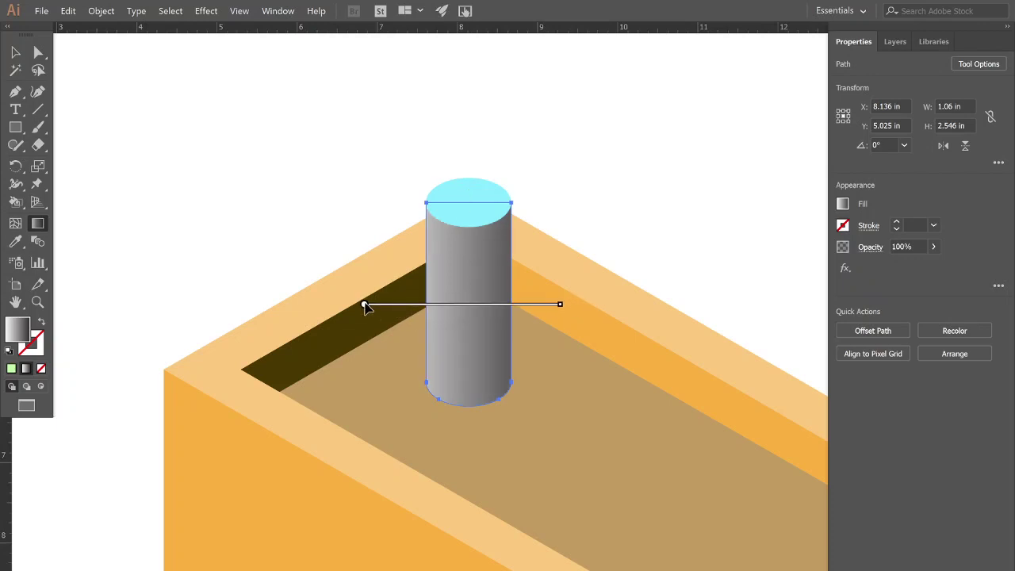
- Fill the cylinder's top ellipse with the light grey swatch one shade darker than K=10
key(v)
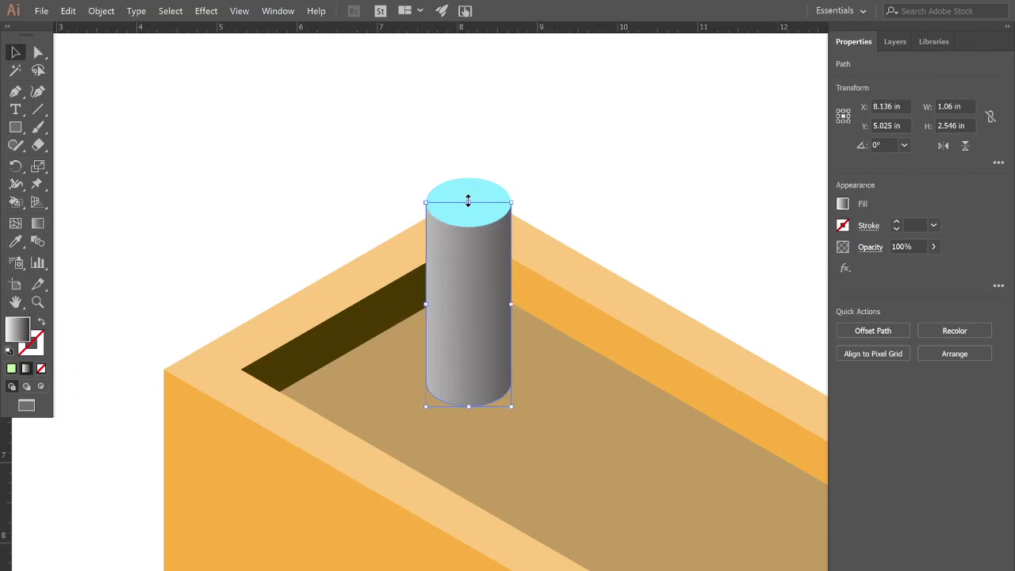
click(469, 194)
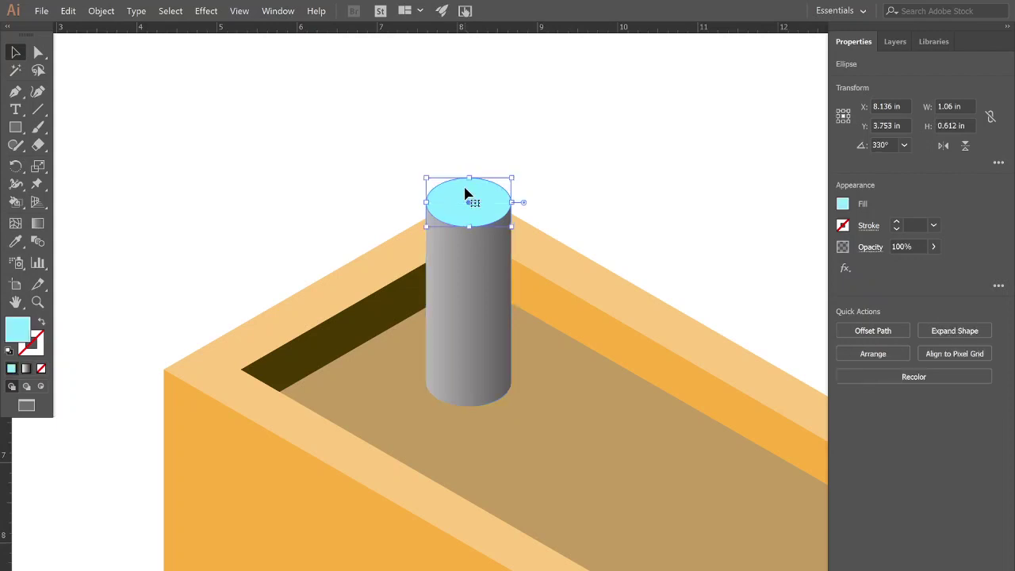
click(843, 205)
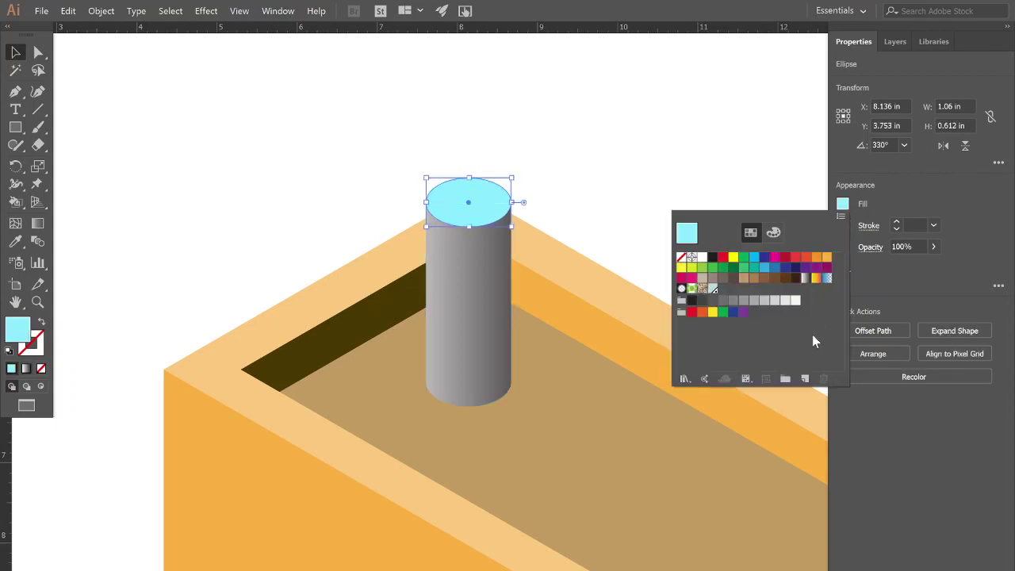
click(786, 301)
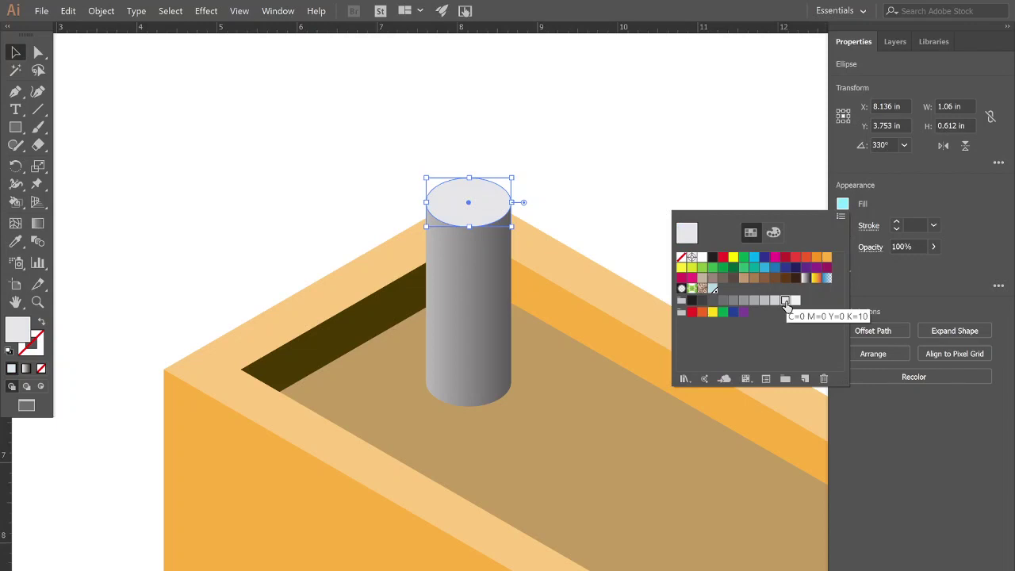
click(775, 301)
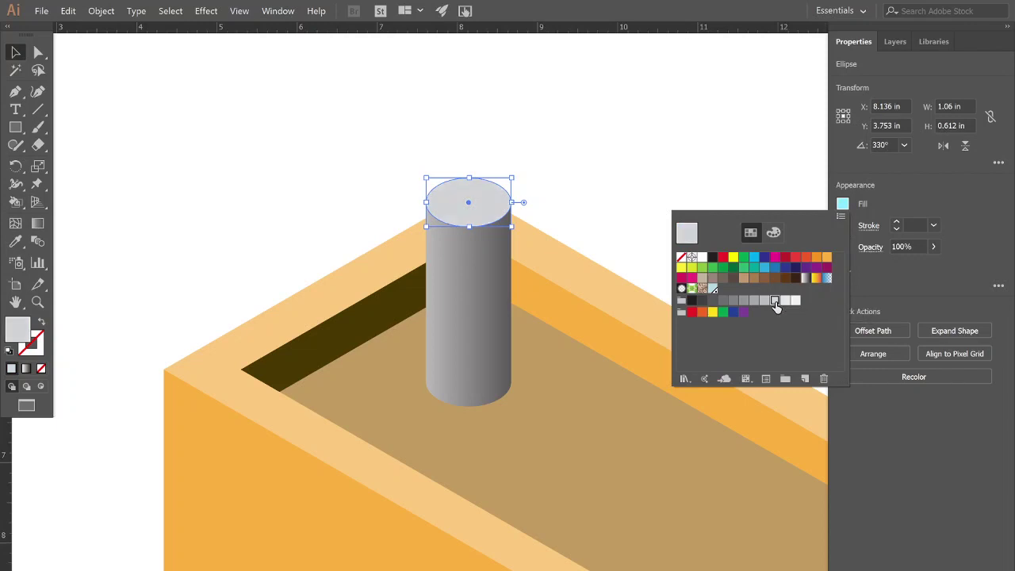
- Duplicate the top ellipse in place and scale the copy about its centre to about 0.579 in by 0.334 in
click(492, 207)
key(ctrl+shift+b)
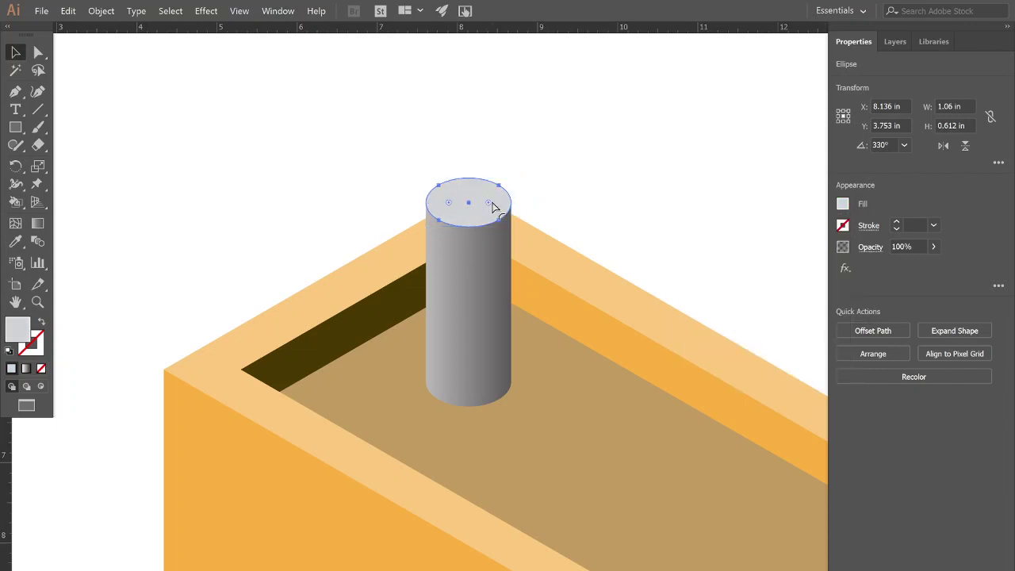
key(ctrl+shift+b)
drag(516, 205, 494, 203)
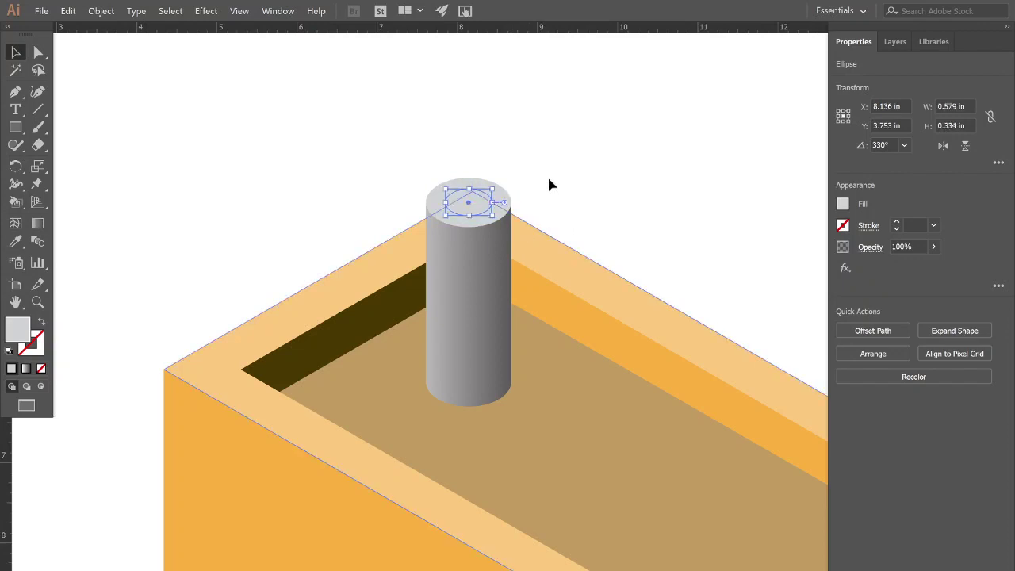
- Fill the small inner ellipse with the White, Black gradient swatch and open its gradient options
click(843, 205)
click(808, 277)
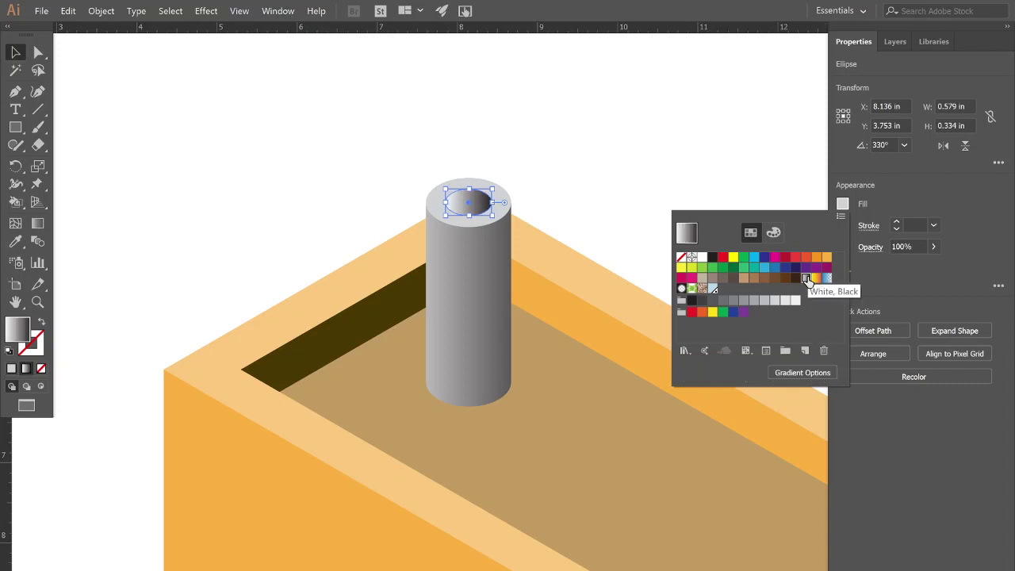
click(811, 373)
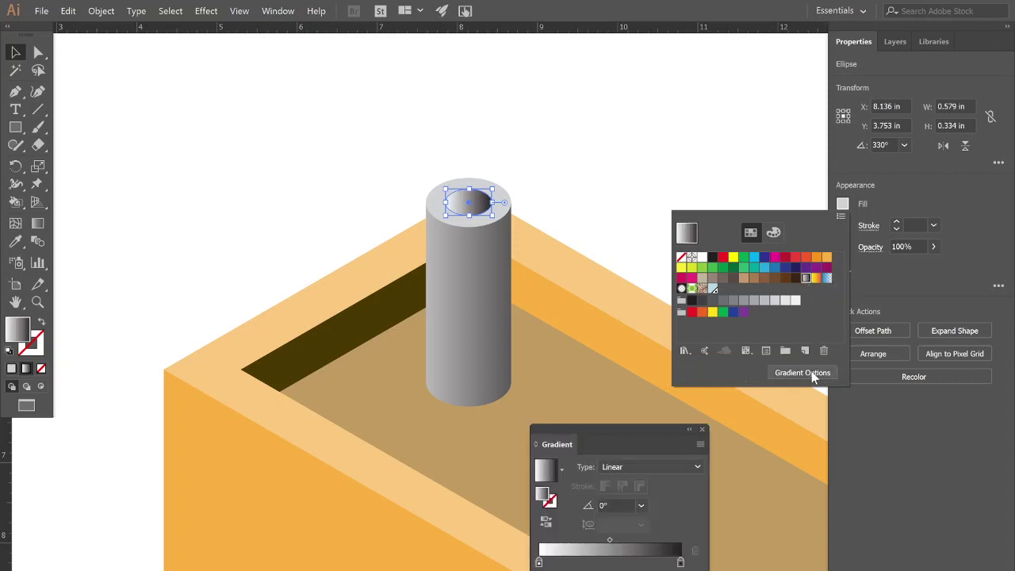
- Set the linear gradient angle of the chimney's inner ellipse to -90° so the shading runs from light above to dark below
click(681, 468)
click(681, 468)
click(682, 468)
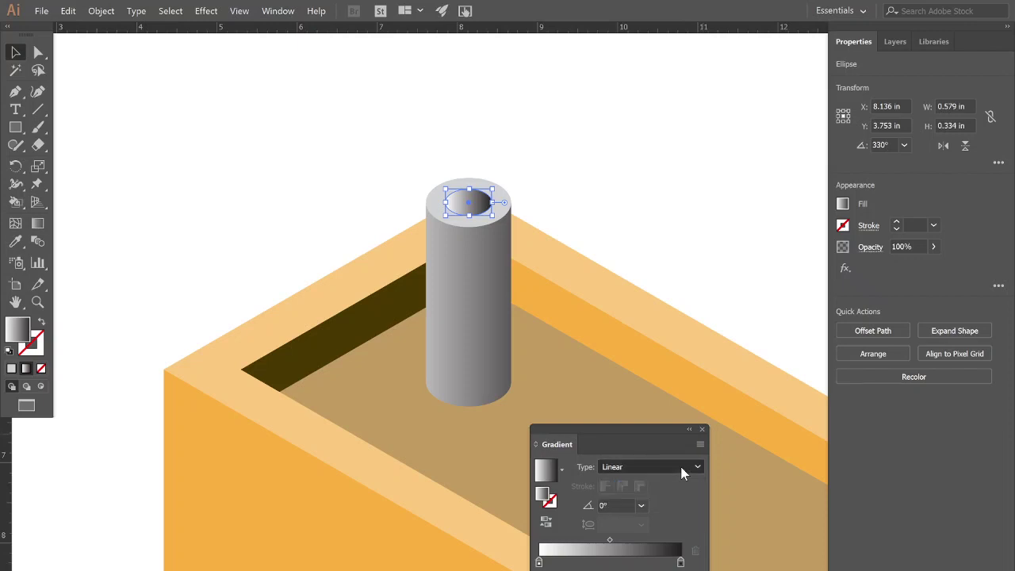
click(642, 506)
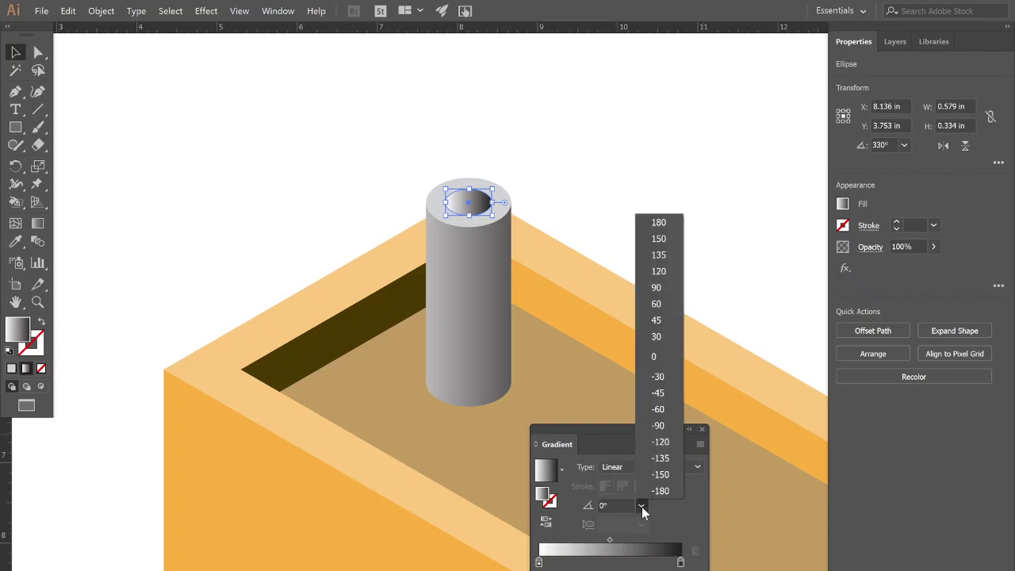
click(655, 288)
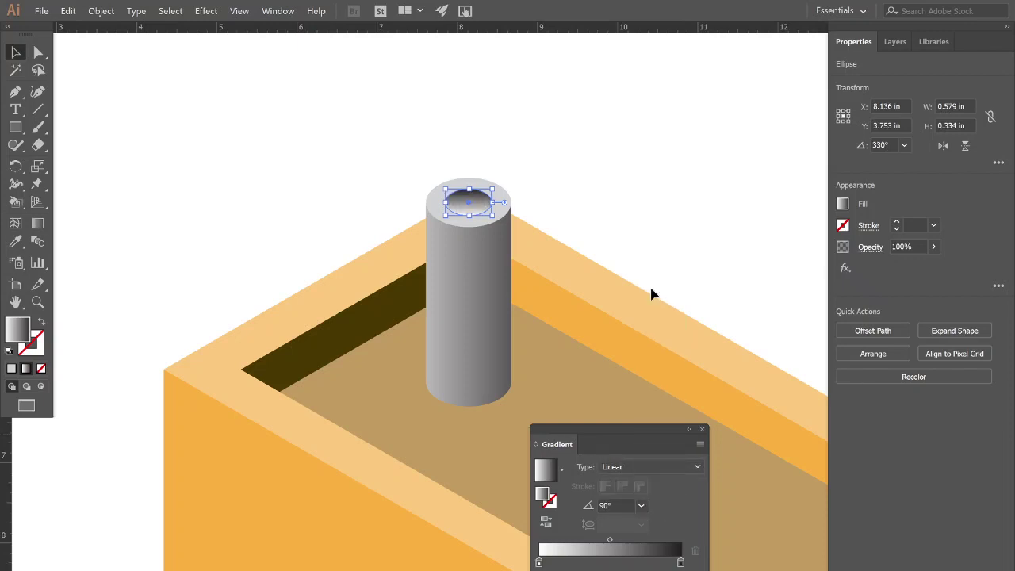
click(643, 506)
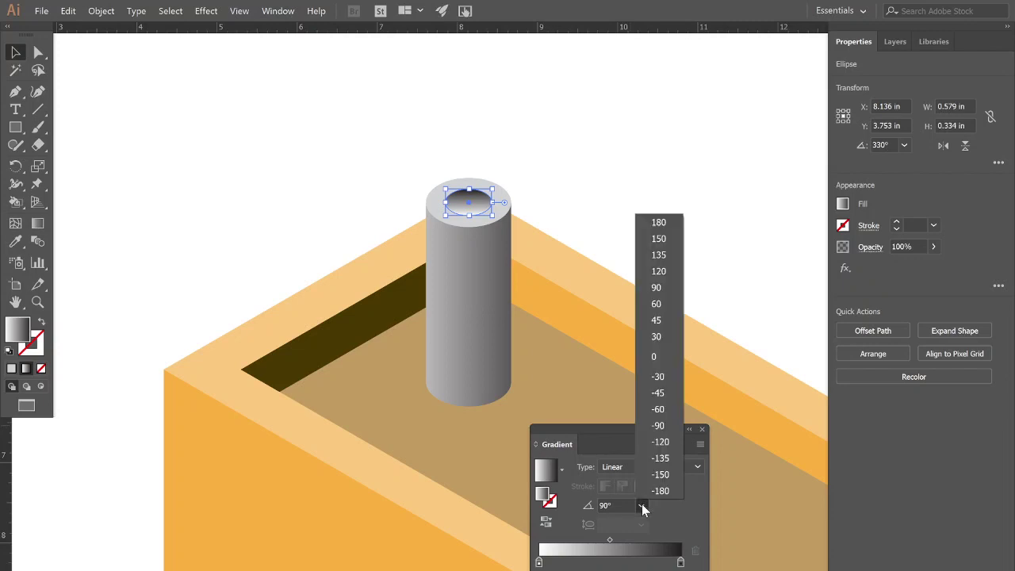
click(658, 426)
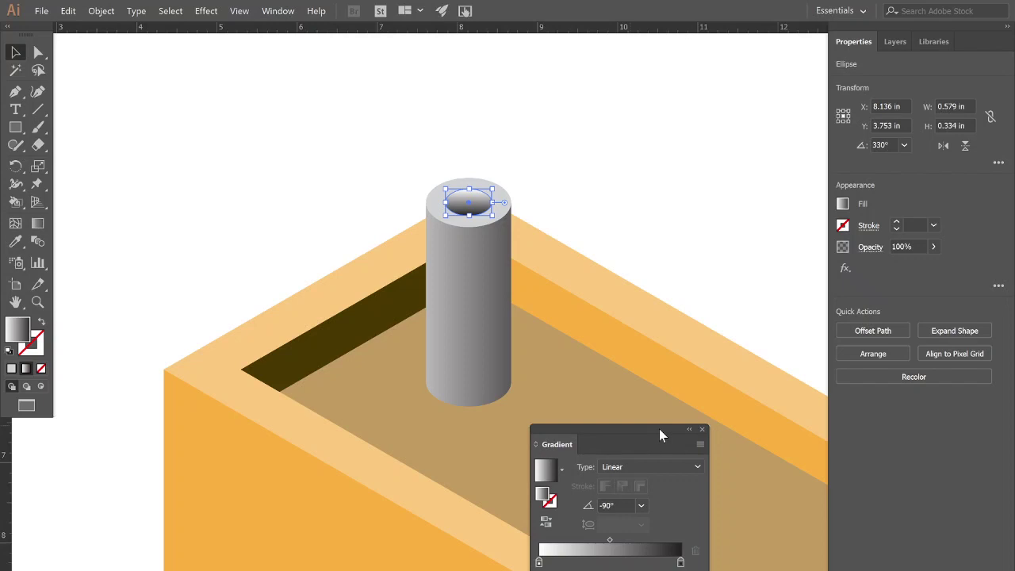
- Stretch and shift the inner ellipse's vertical gradient so both ends extend beyond the ellipse, softening it to mid greys, and deselect it
click(38, 230)
mouse_move(471, 193)
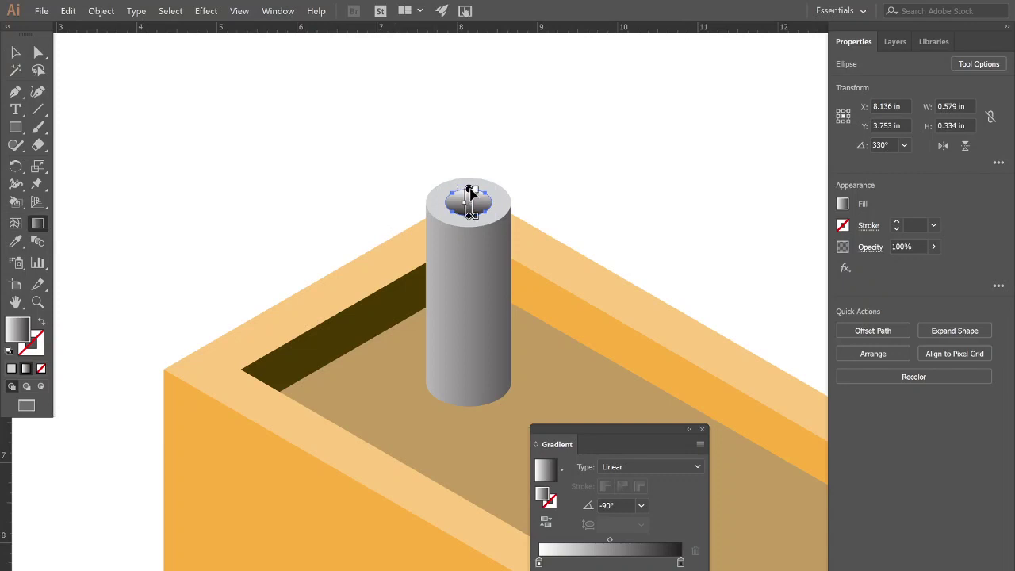
mouse_move(471, 192)
mouse_down()
mouse_move(470, 172)
mouse_move(469, 270)
mouse_up()
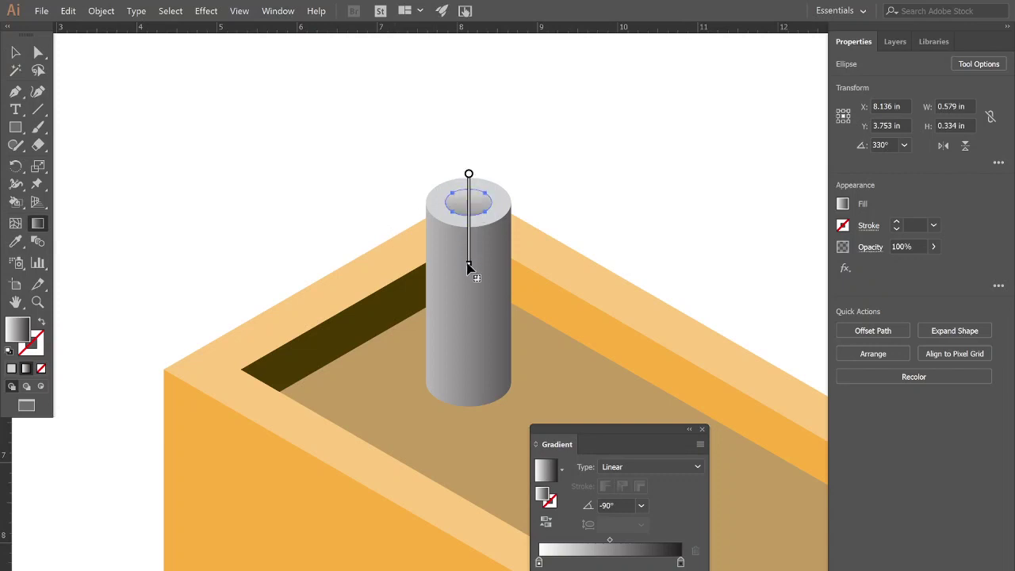
drag(469, 174, 469, 163)
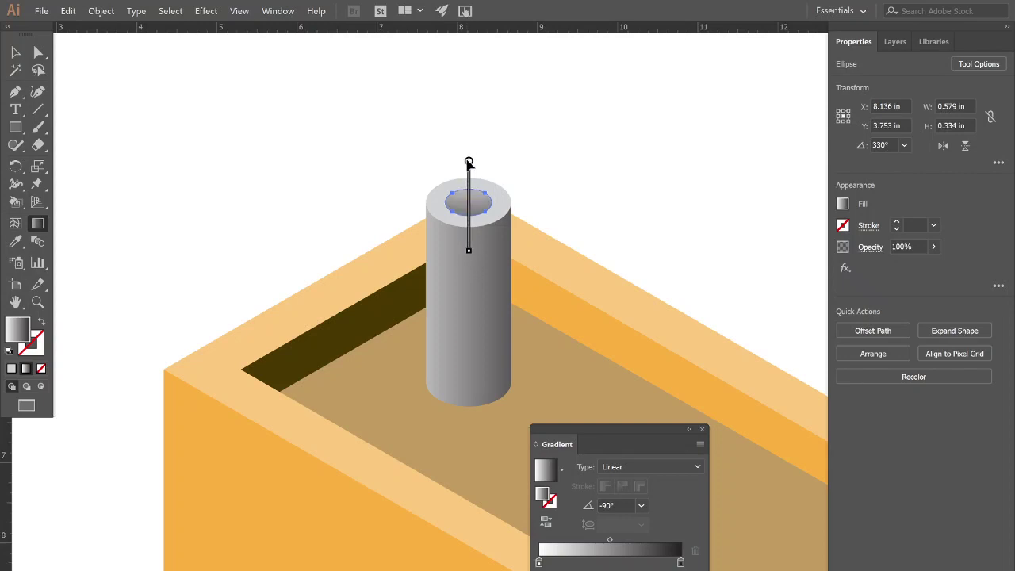
key(v)
click(607, 183)
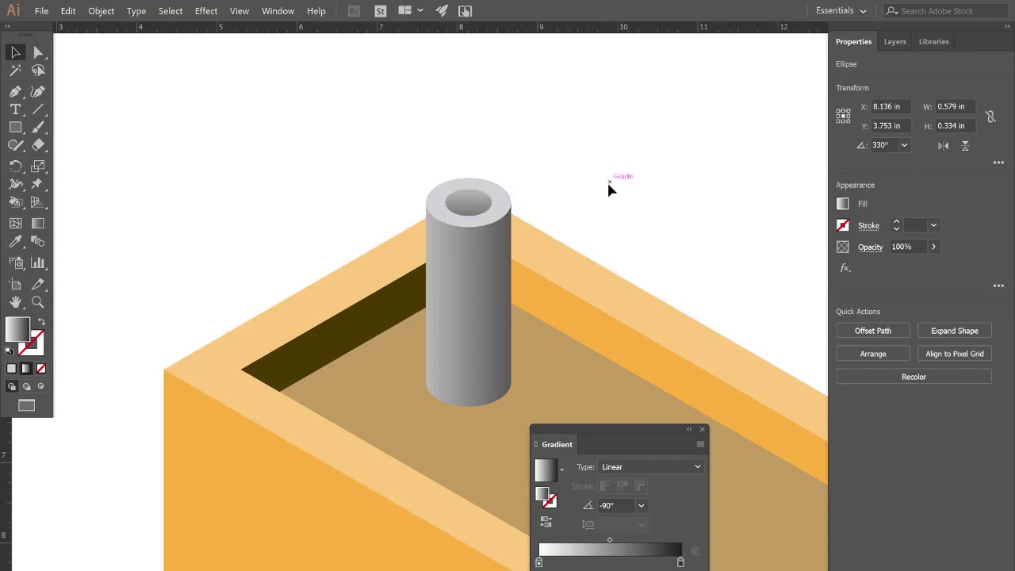
- Show the isometric grid guides over the building and ready the Pen tool
drag(456, 406, 315, 195)
drag(397, 416, 351, 181)
key(z)
alt+click(350, 365)
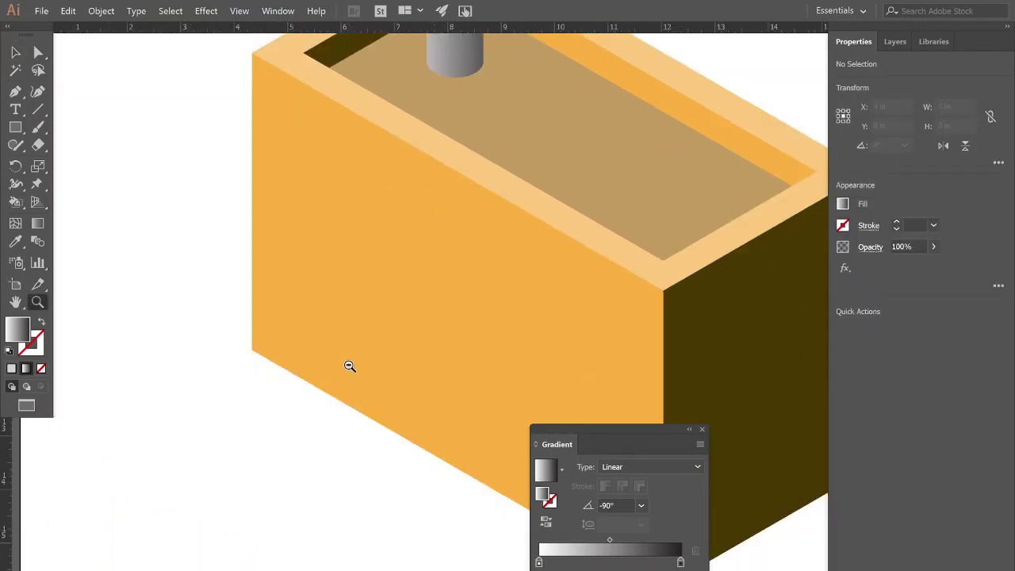
alt+click(350, 365)
drag(460, 326, 235, 345)
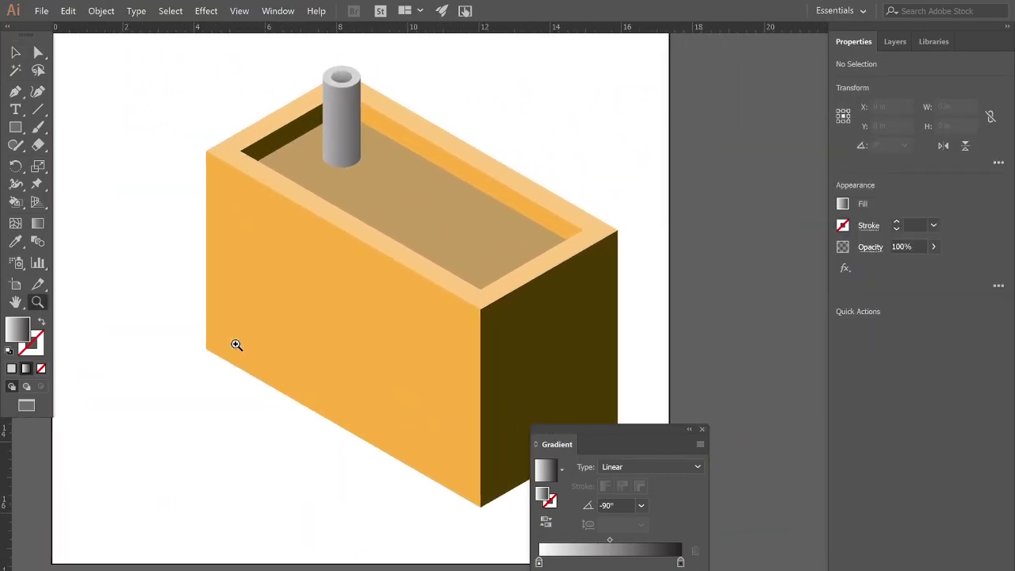
drag(298, 367, 223, 357)
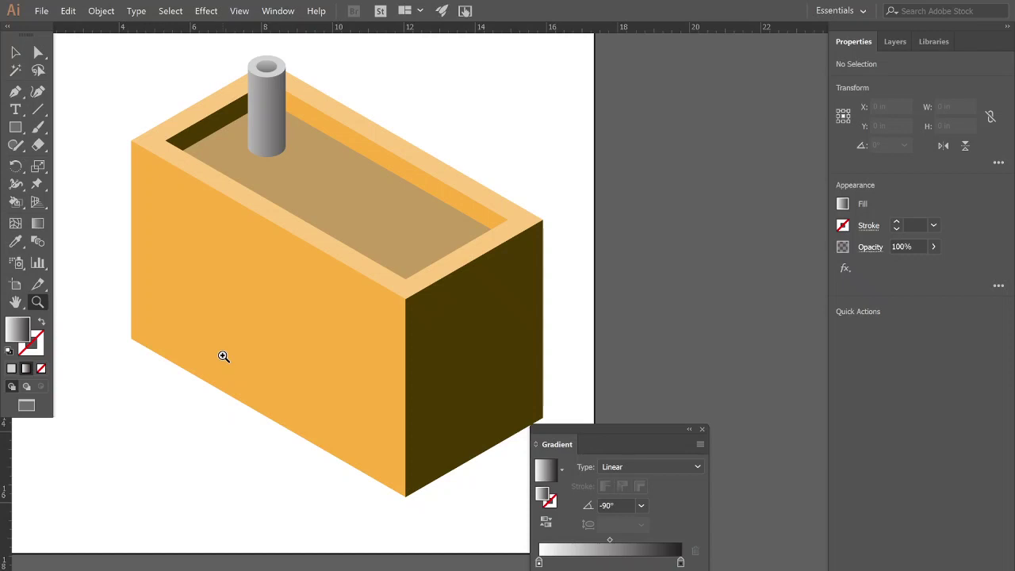
key(m)
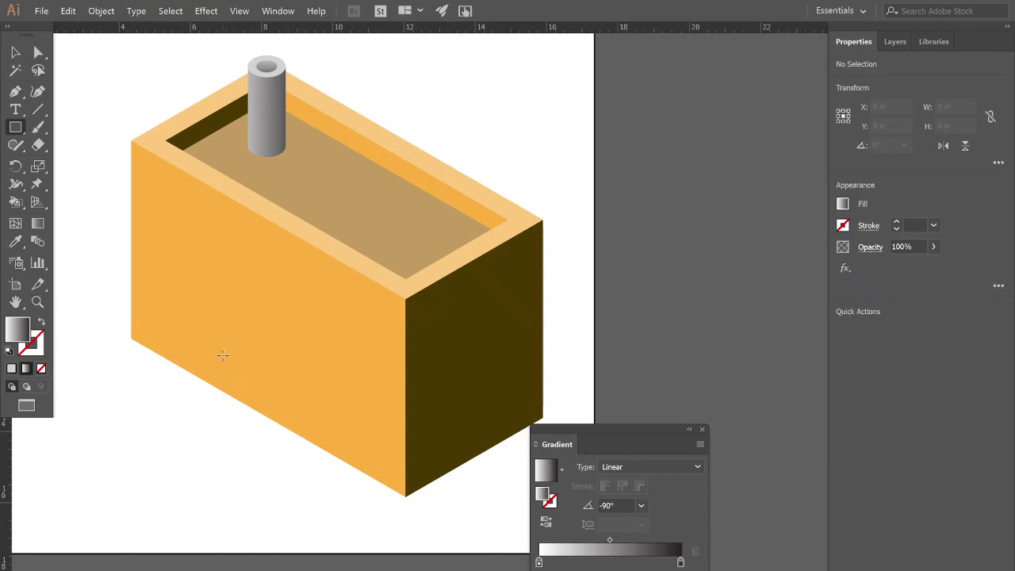
key(p)
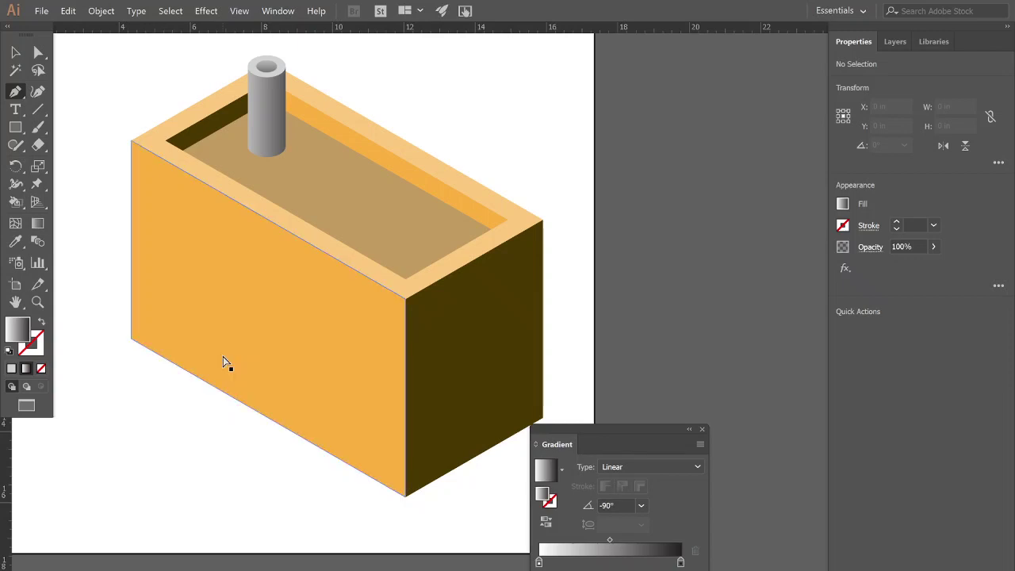
key(ctrl+semicolon)
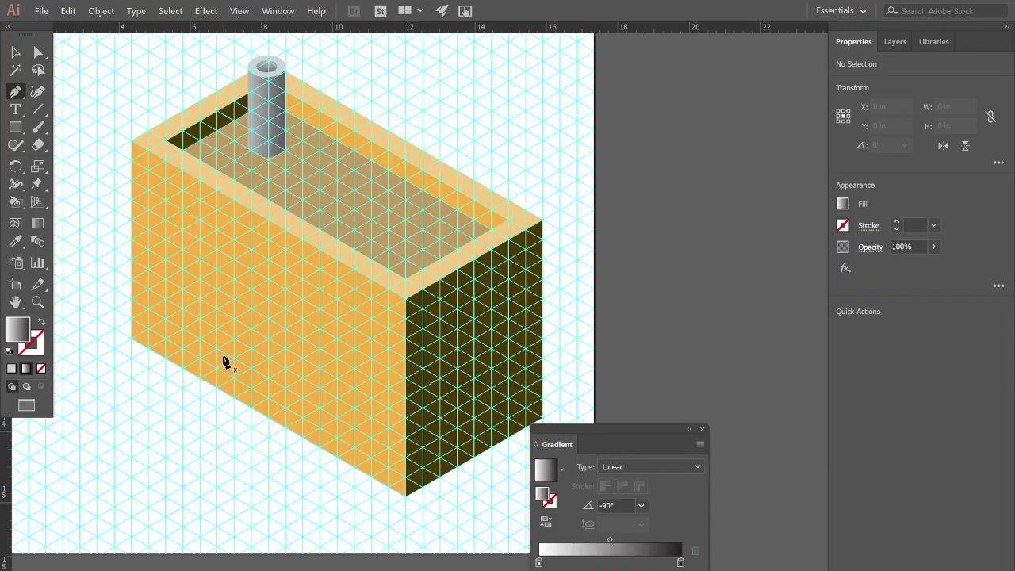
- Draw a wide four-sided door about 2.22 in tall along the grid at the orange wall's base and fill it with the side wall's dark brown
click(166, 359)
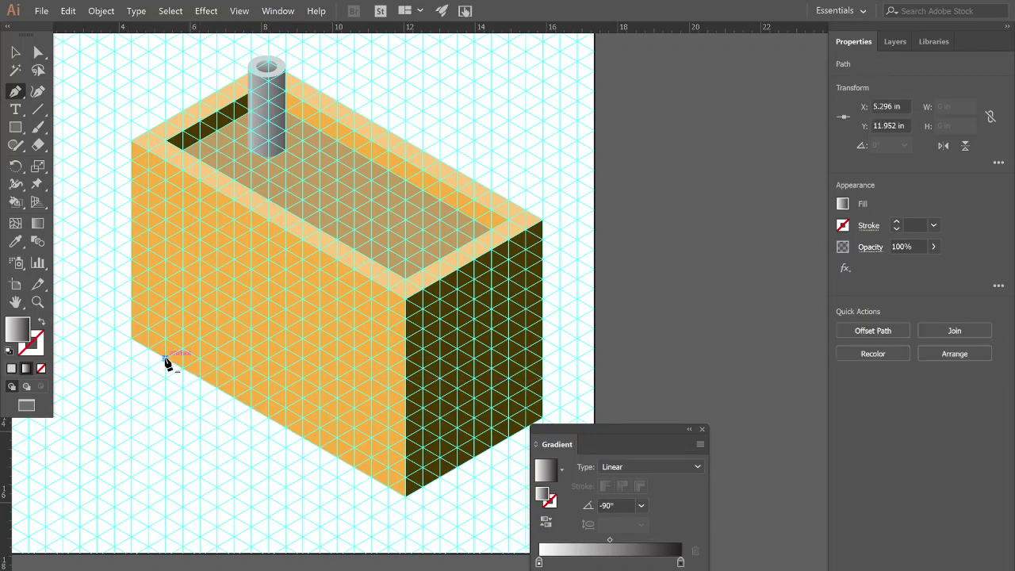
click(166, 280)
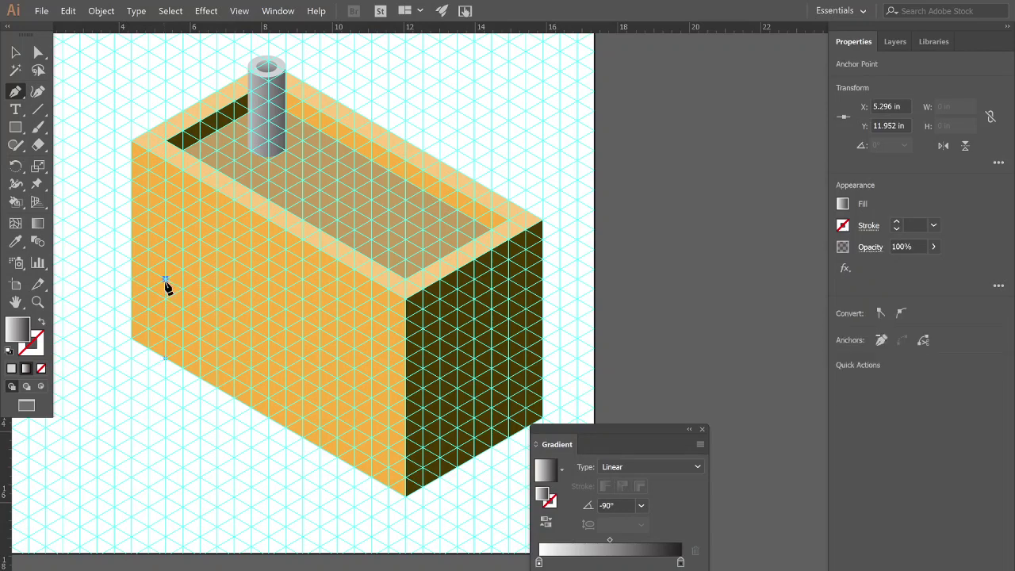
click(252, 329)
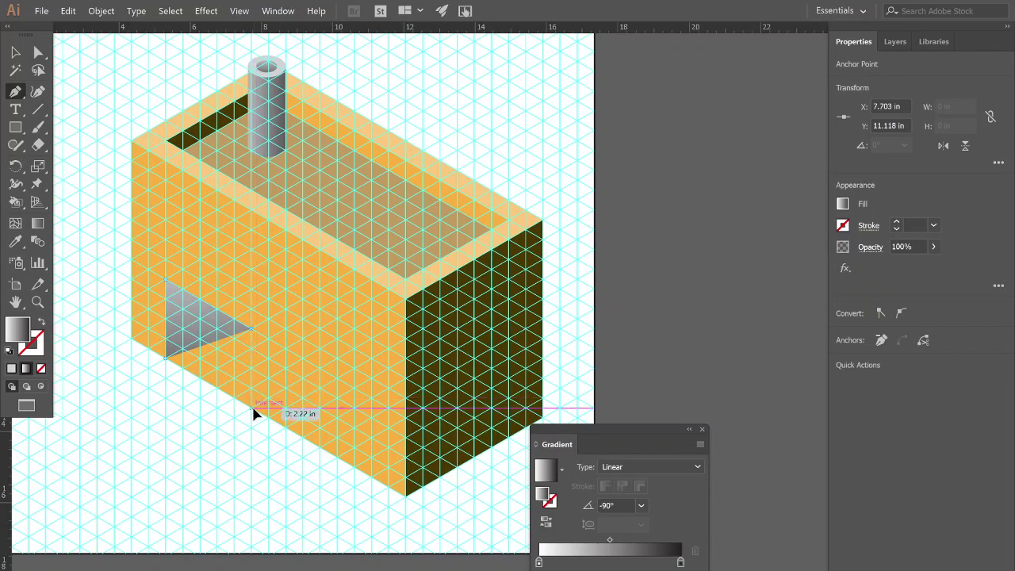
click(252, 408)
click(167, 363)
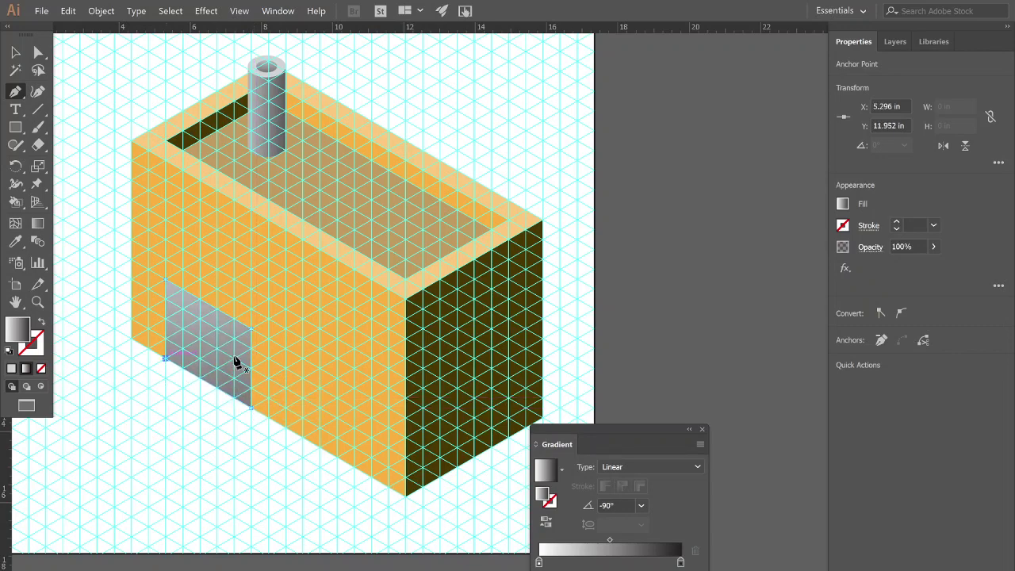
key(i)
click(439, 409)
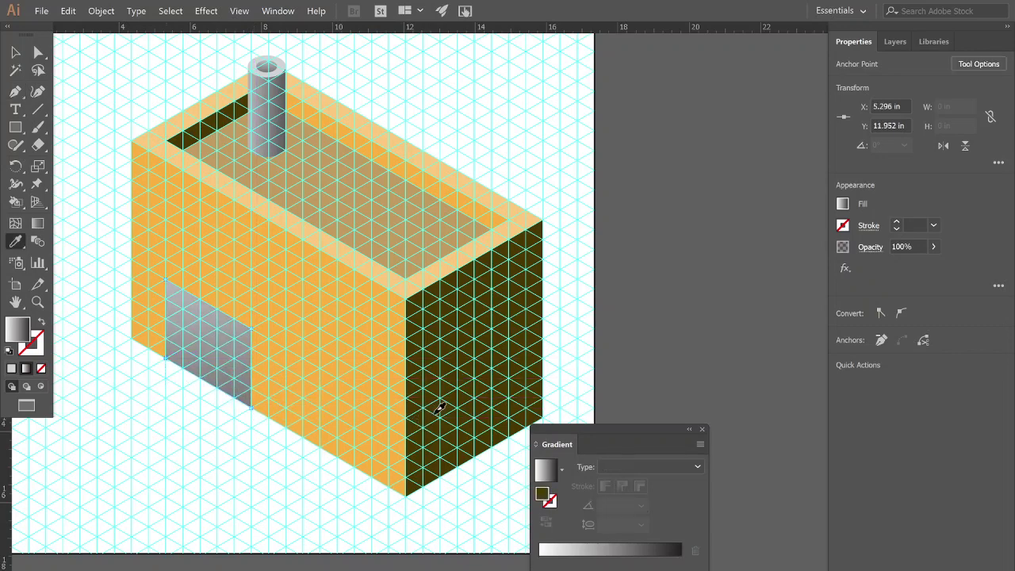
- Draw a narrow dark brown door about 0.96 in wide and 1.67 in tall at the orange wall's base, near the front corner, and deselect it
key(p)
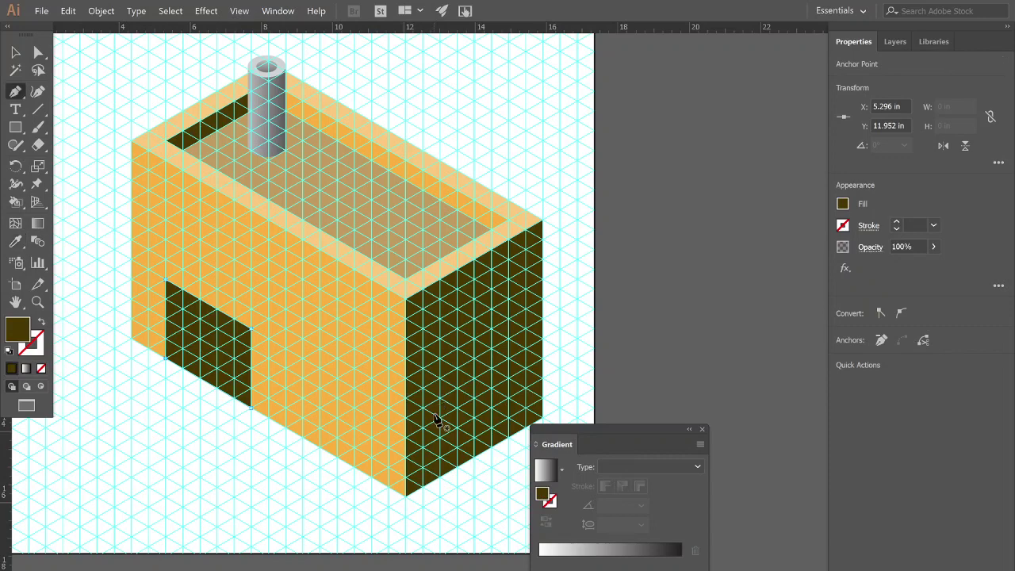
click(320, 448)
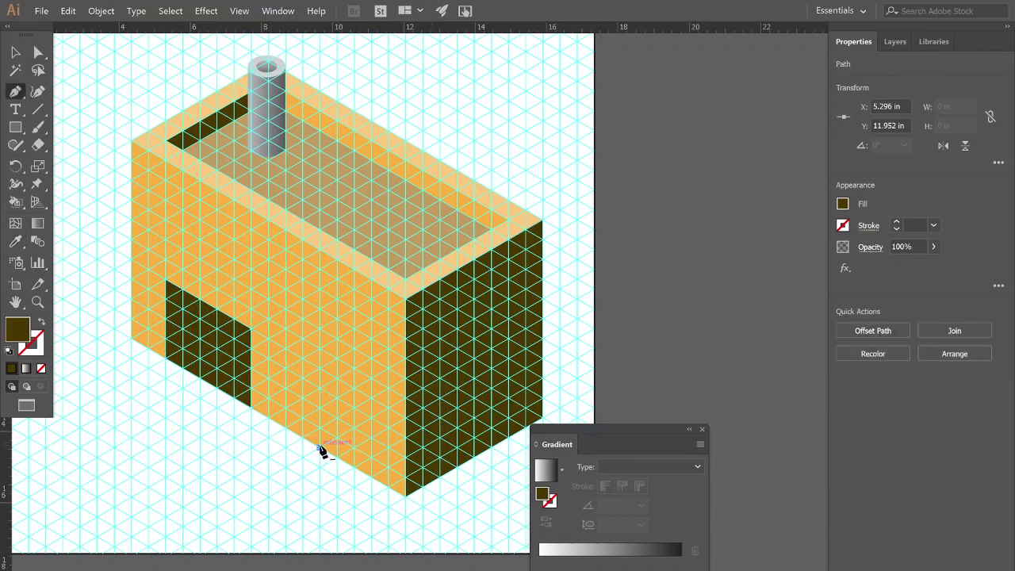
click(320, 388)
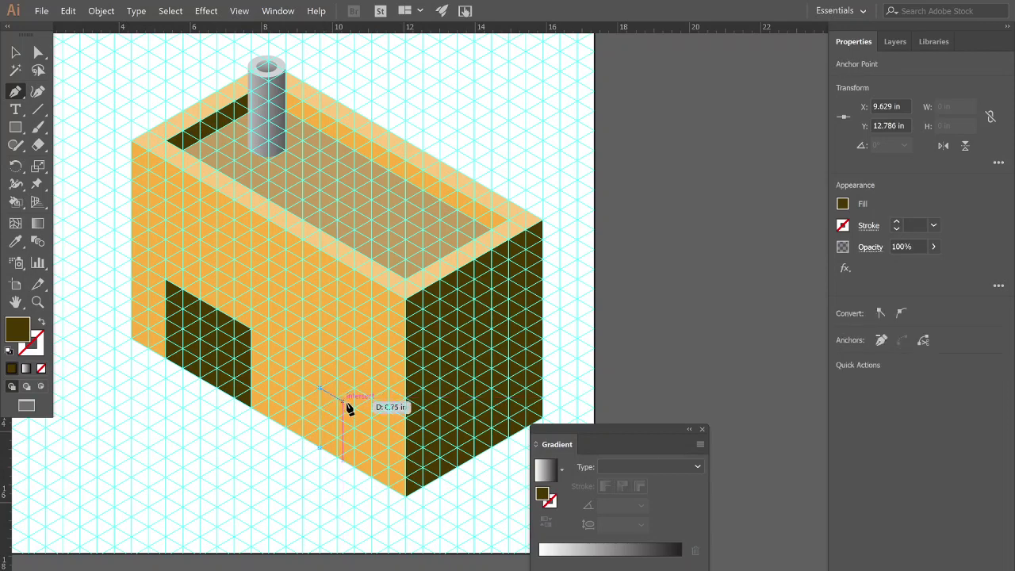
click(354, 409)
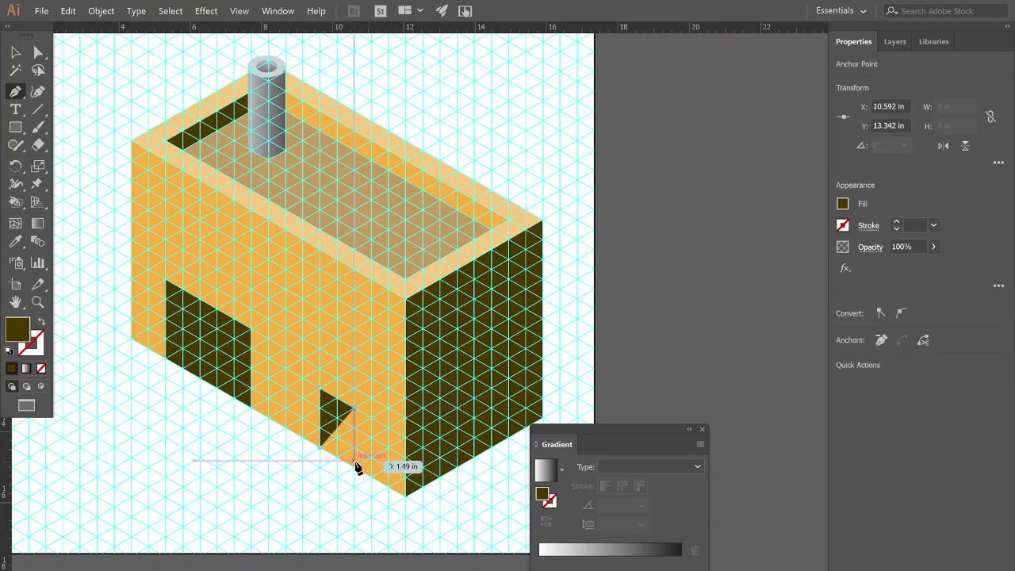
click(354, 468)
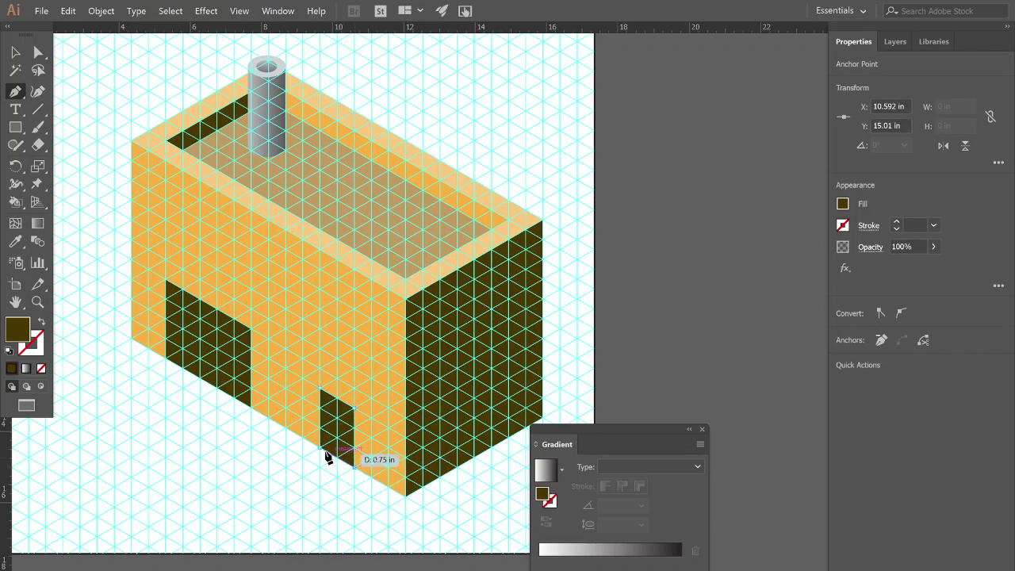
click(323, 454)
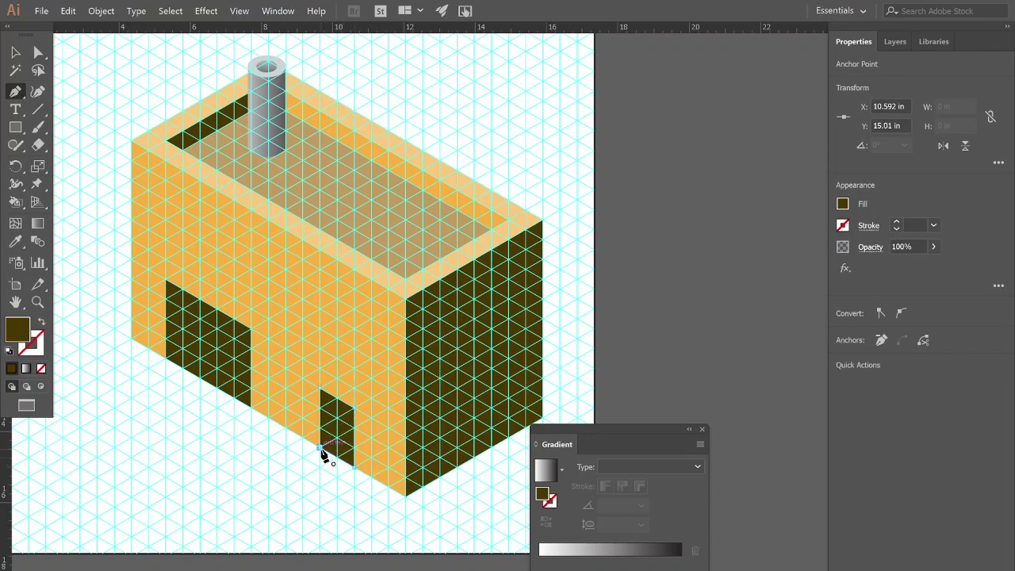
key(v)
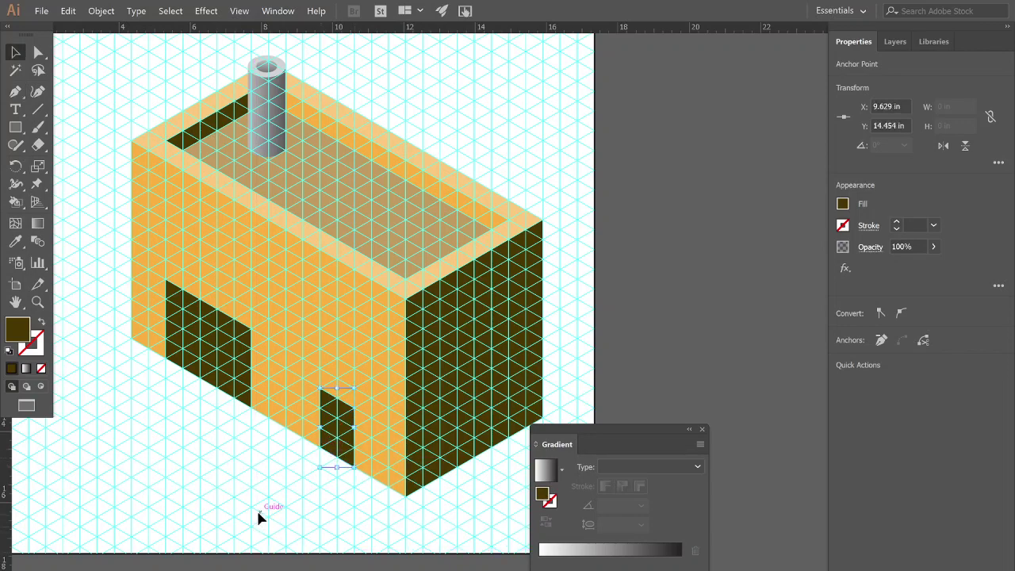
click(256, 509)
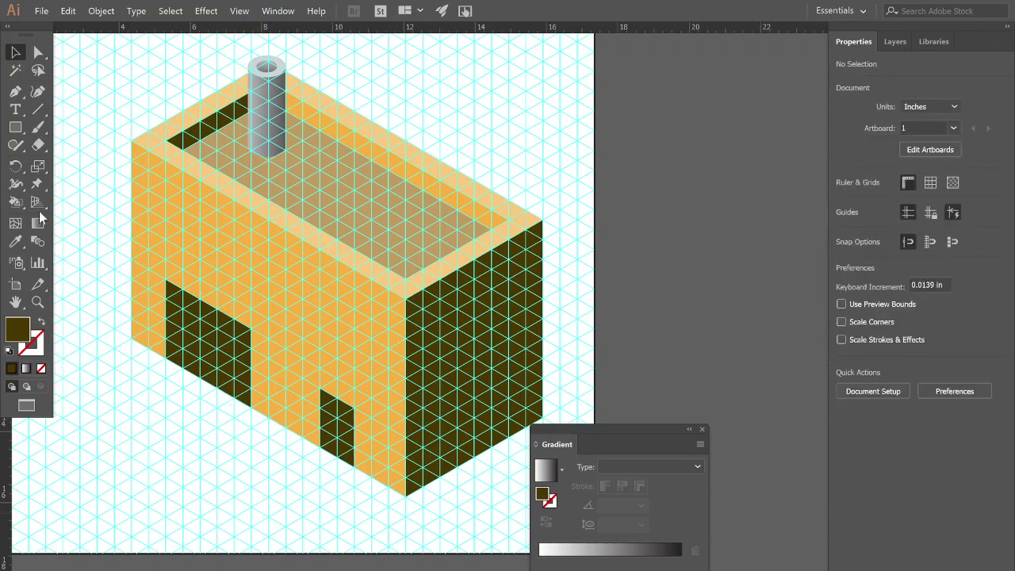
- Add the point text FACTORY in capitals in the empty area below the building
click(15, 92)
click(15, 109)
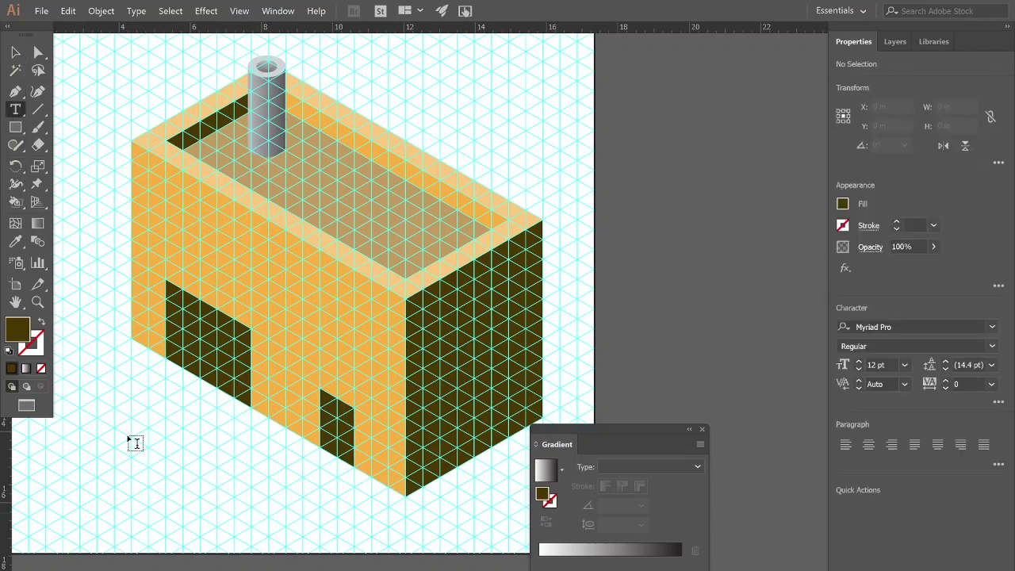
click(137, 520)
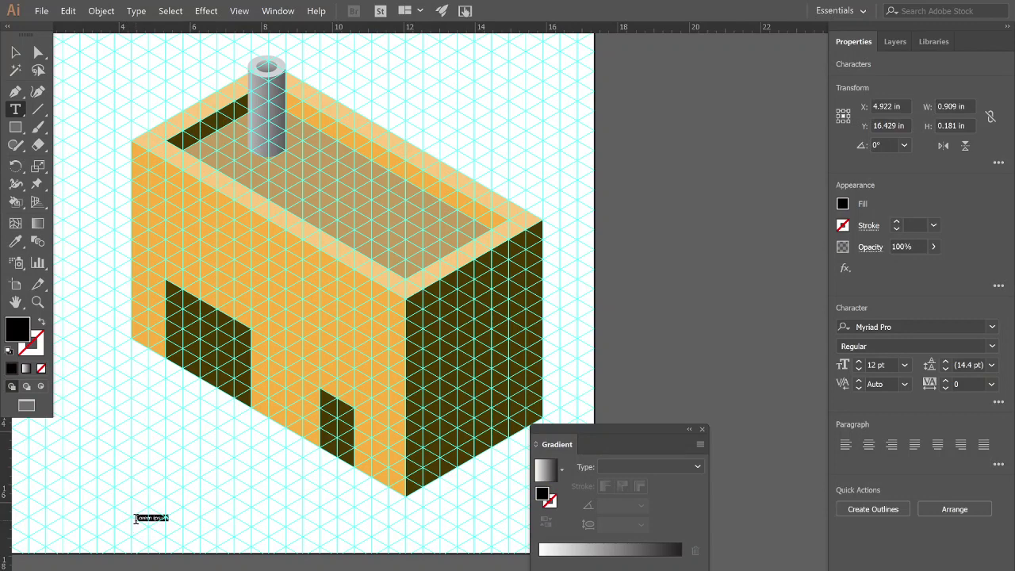
text(fact)
key(BackSpace)
key(BackSpace)
key(BackSpace)
key(BackSpace)
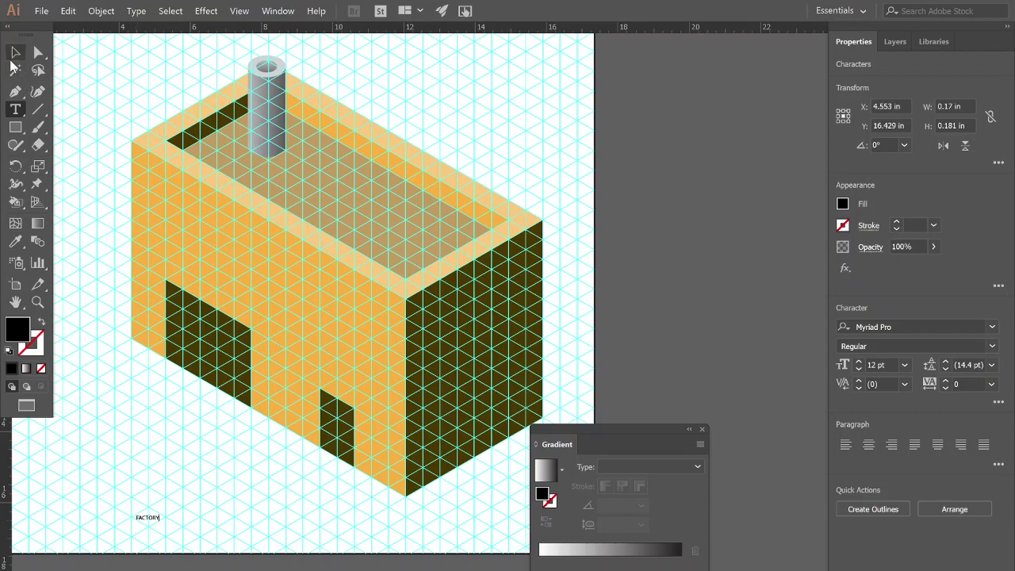
- Scale the FACTORY text up to about 109 pt and set its font to Bebas Neue Regular
click(16, 52)
drag(161, 526, 268, 515)
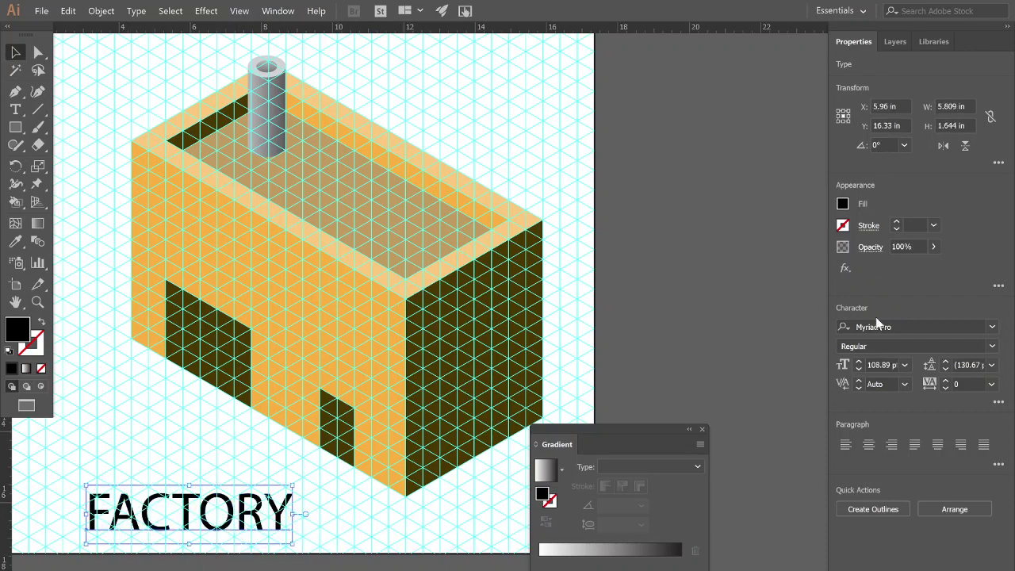
click(992, 327)
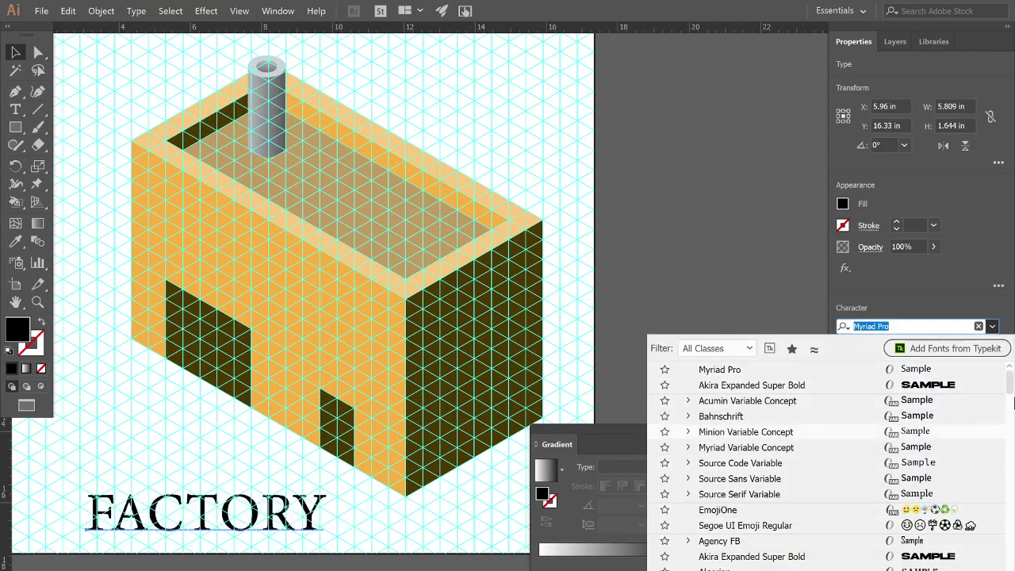
mouse_move(1010, 385)
mouse_down()
mouse_move(1012, 409)
mouse_move(1006, 398)
mouse_up()
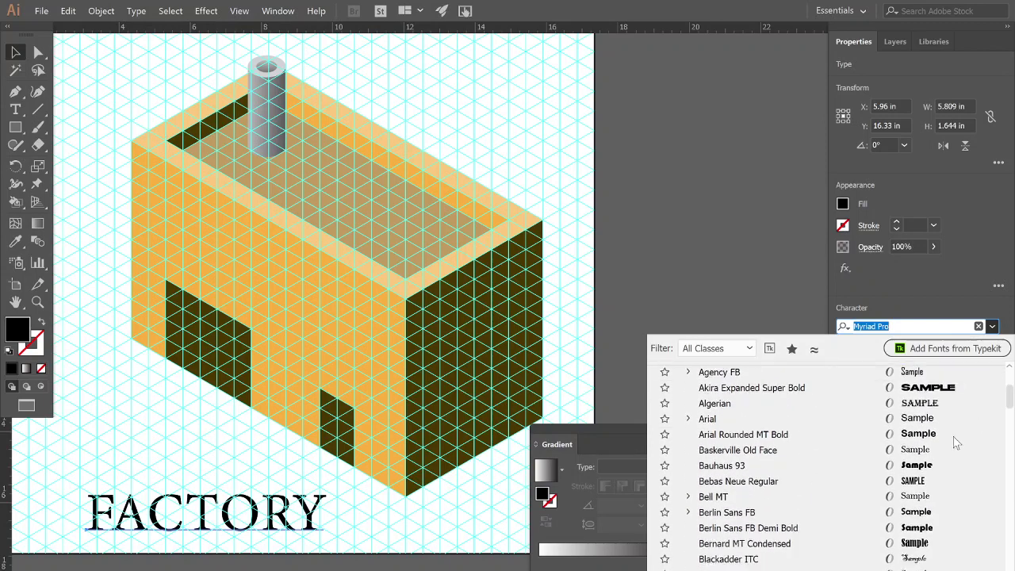
click(910, 482)
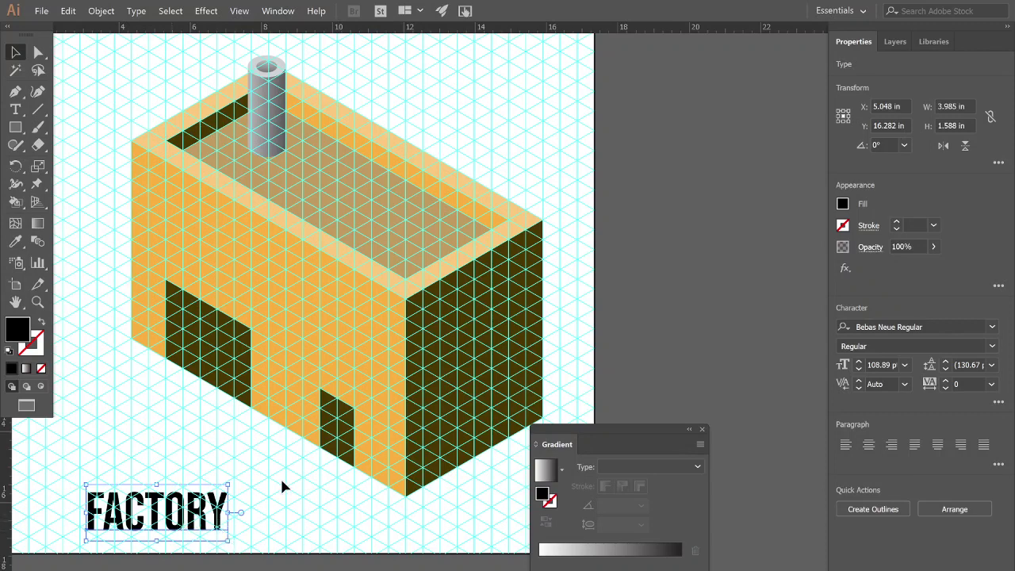
- Fill the FACTORY text with the dark brown sampled from the building's side wall
key(i)
click(436, 428)
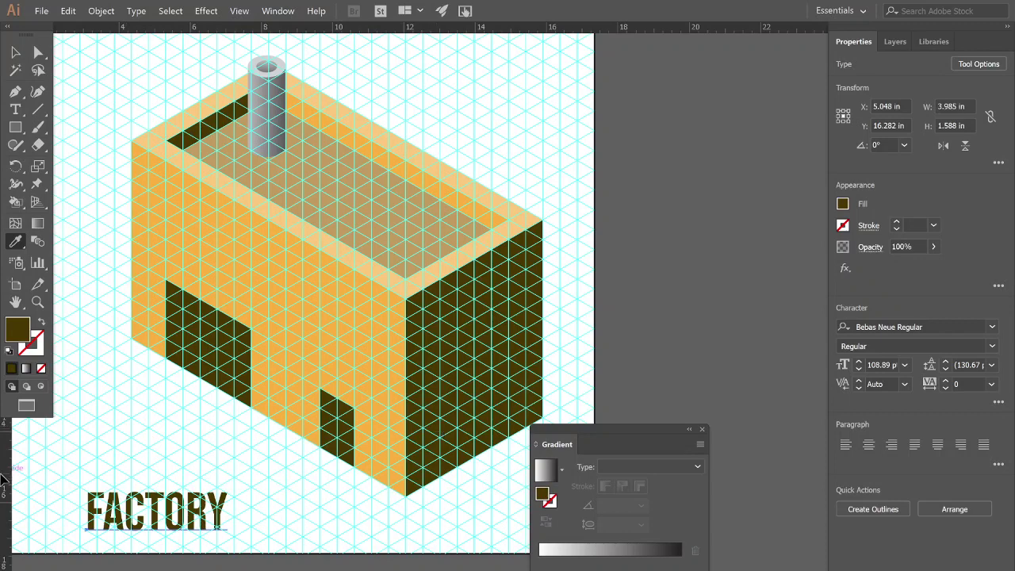
click(15, 52)
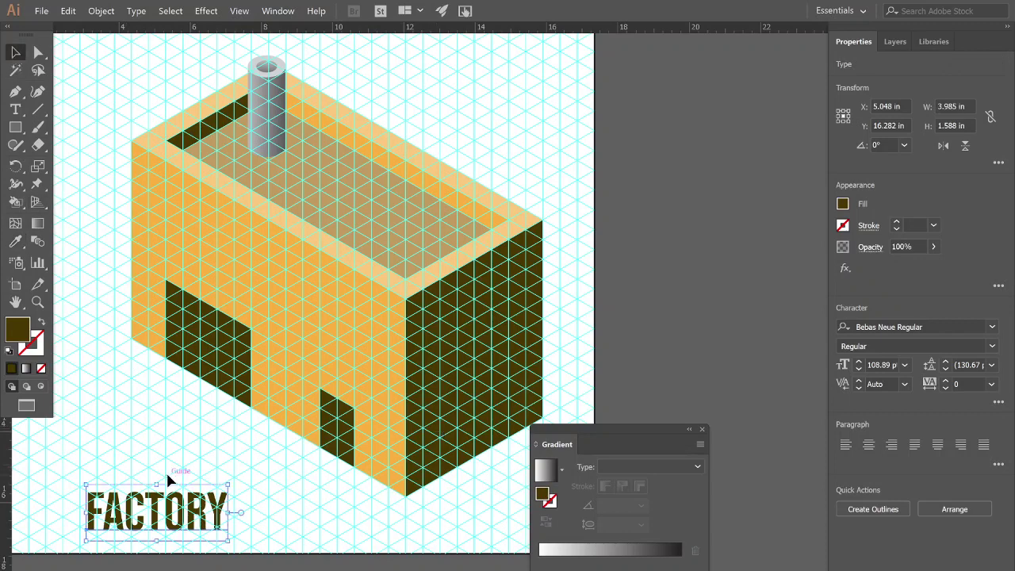
- Scale the FACTORY text non-uniformly to 100% horizontally and 86.602% vertically
right_click(169, 516)
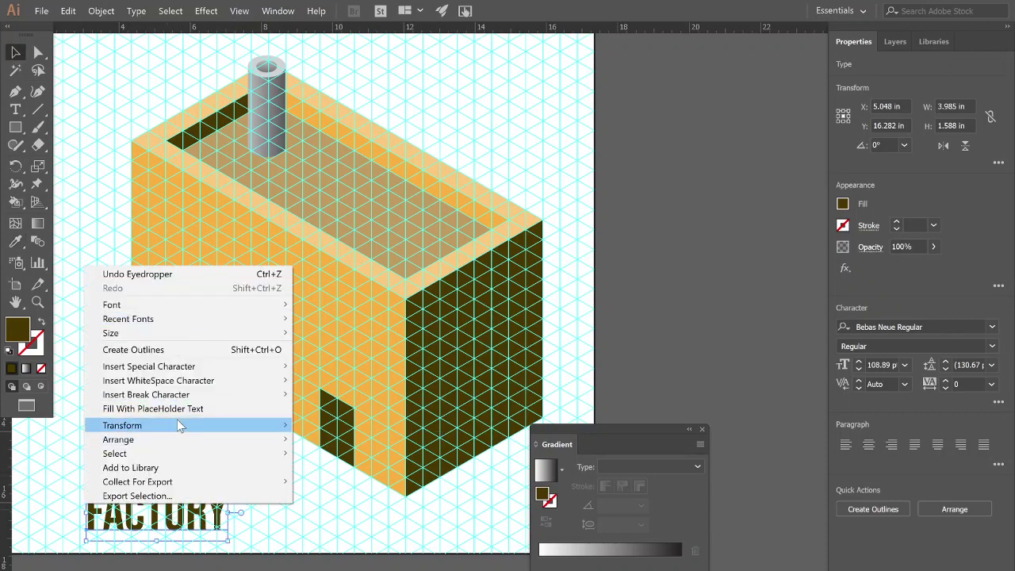
mouse_move(179, 427)
click(342, 484)
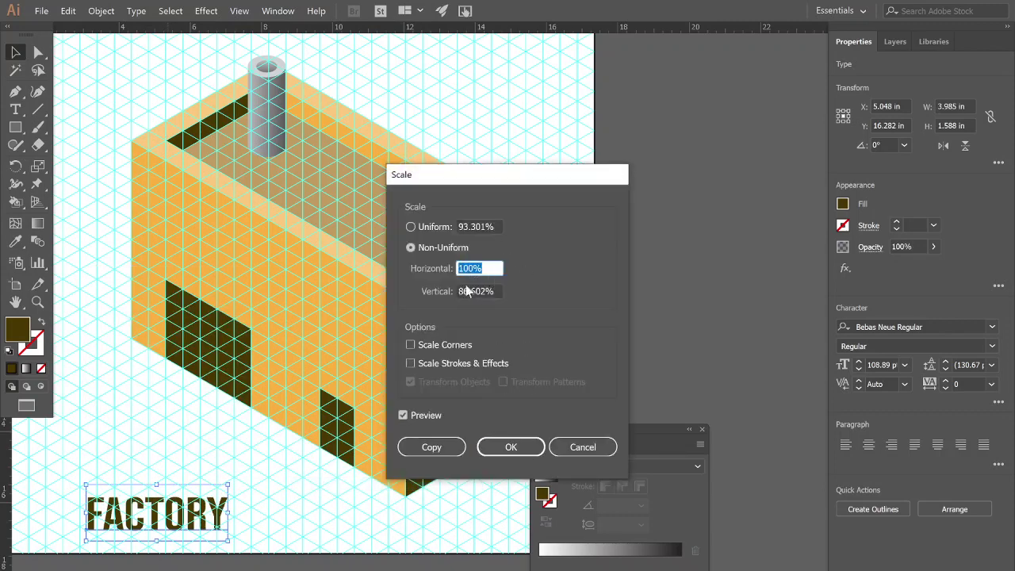
click(511, 447)
- Shear the FACTORY text by 30° on the vertical axis and place it on the orange wall above the doors
right_click(130, 517)
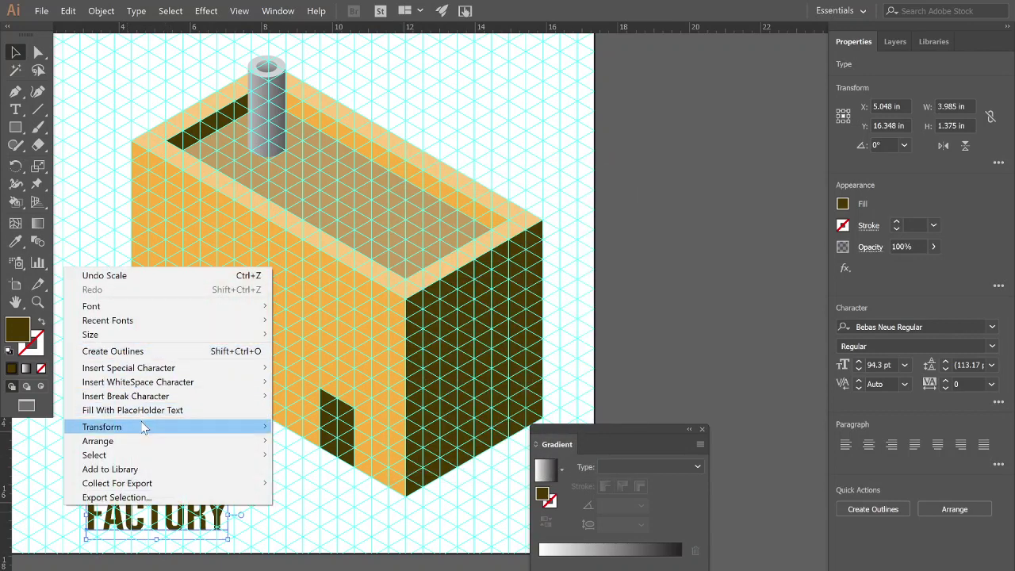
mouse_move(178, 430)
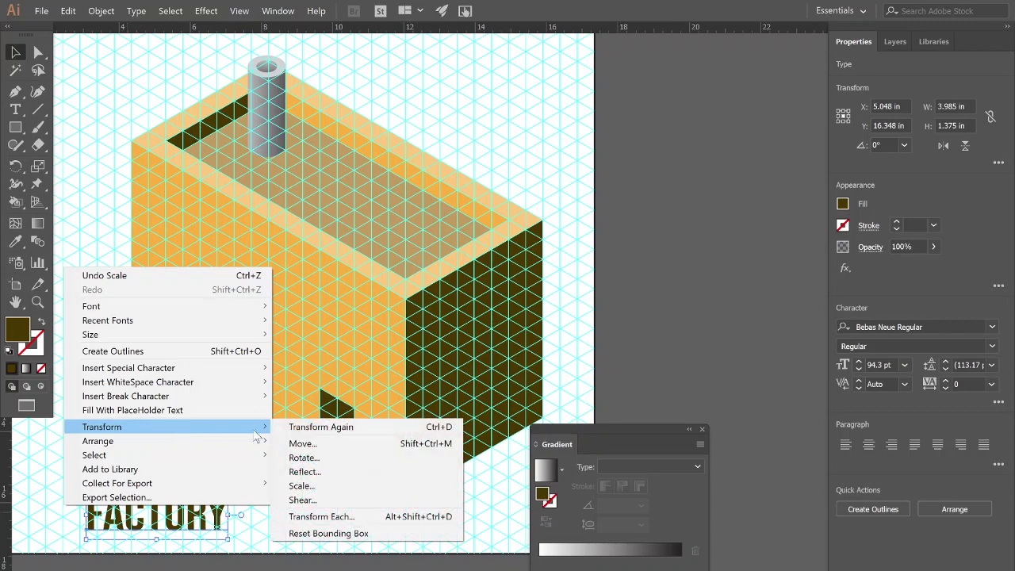
click(317, 501)
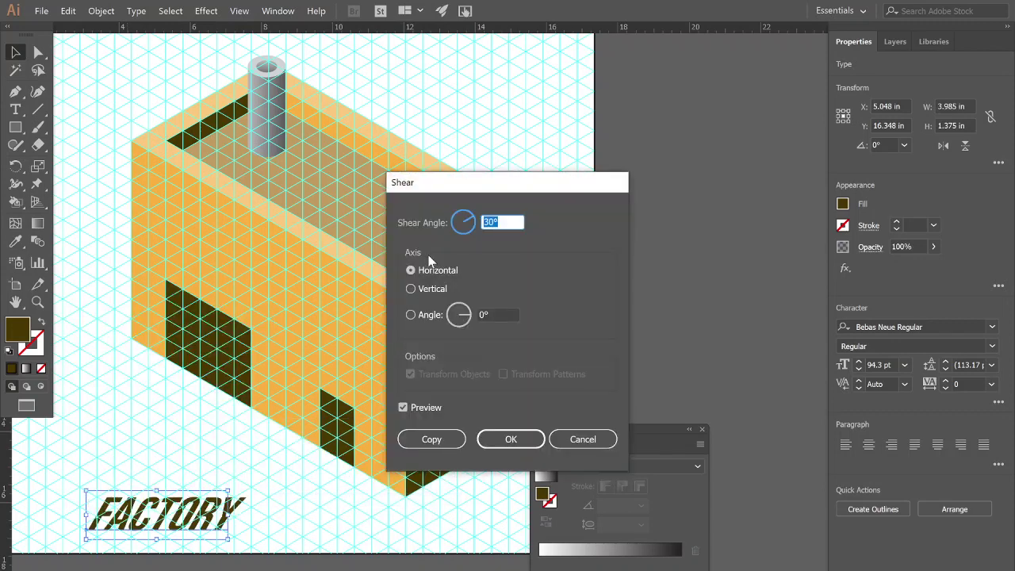
click(427, 289)
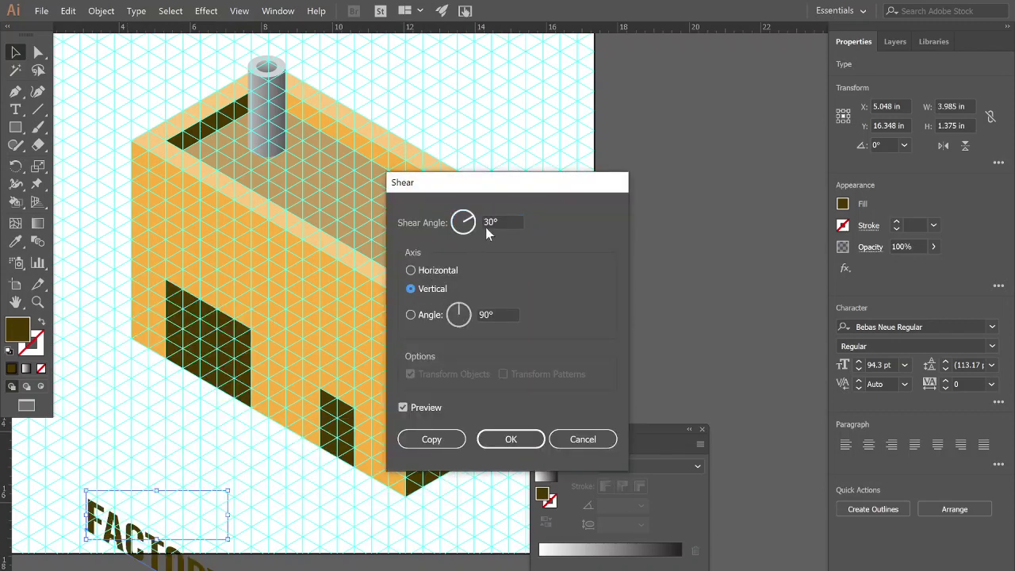
click(527, 442)
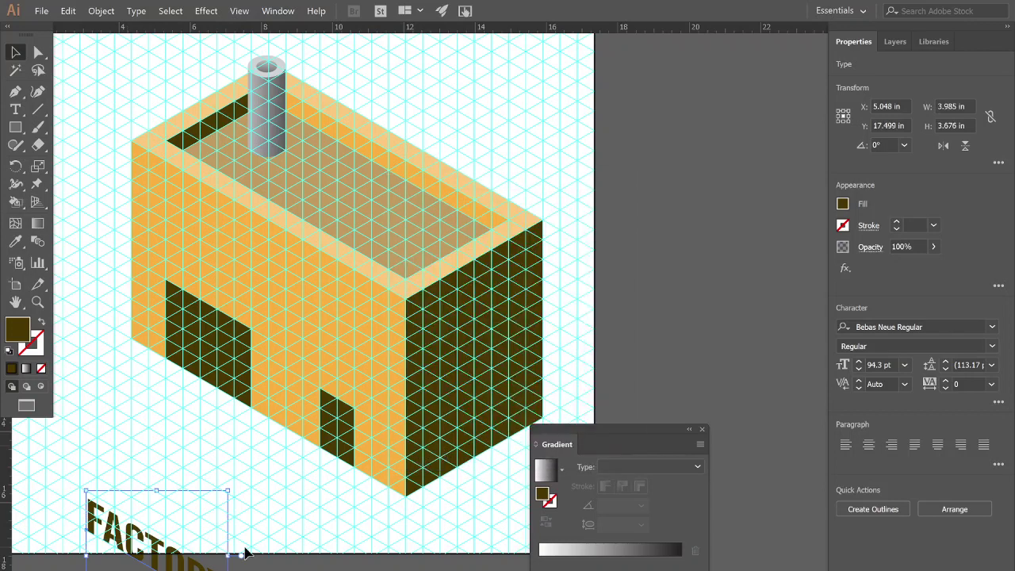
drag(228, 562, 304, 285)
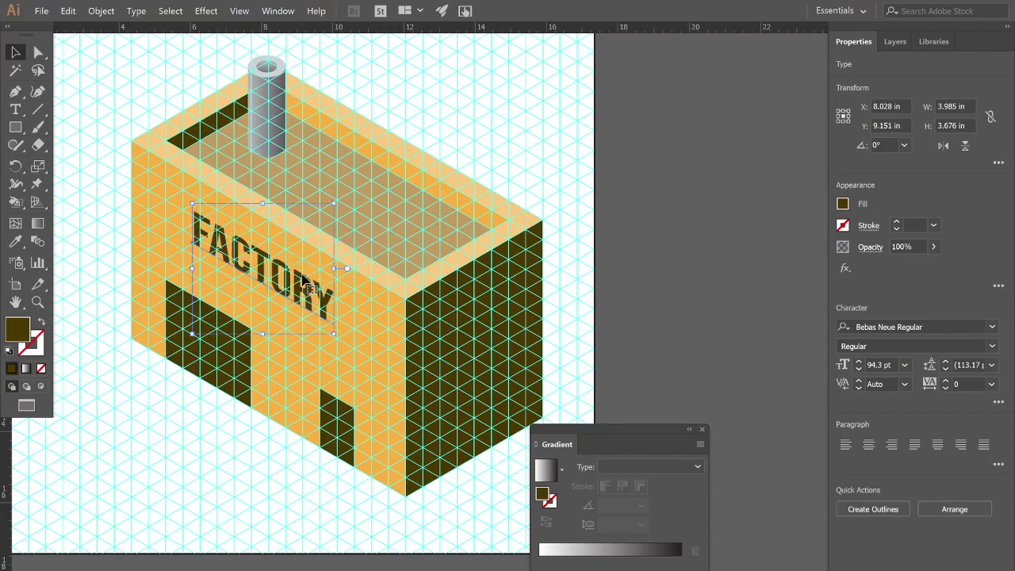
click(270, 539)
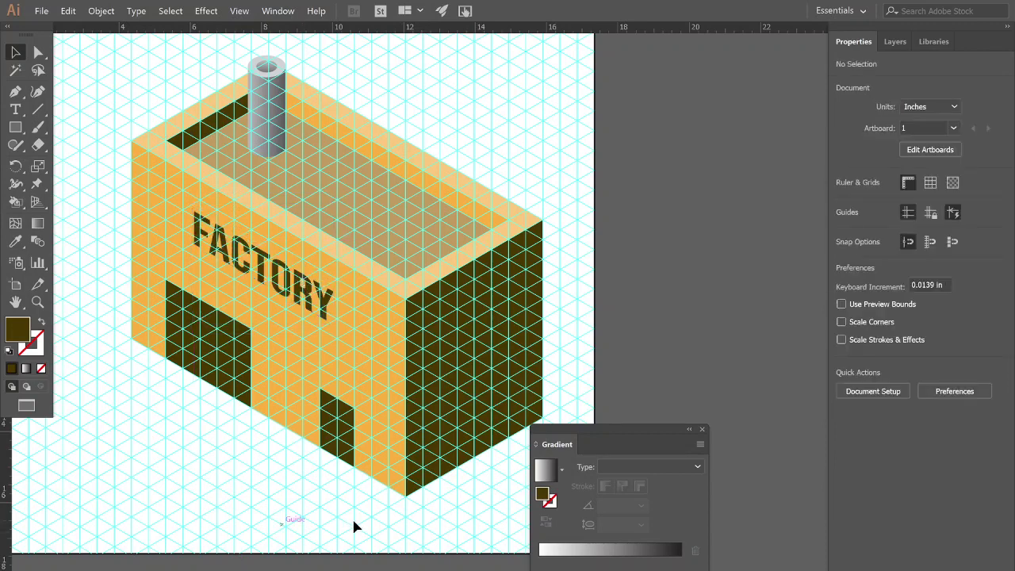
- Hide the isometric grid guides so that only the artwork shows on the artboard
key(z)
alt+click(247, 489)
alt+click(247, 489)
drag(512, 277, 185, 450)
key(ctrl+semicolon)
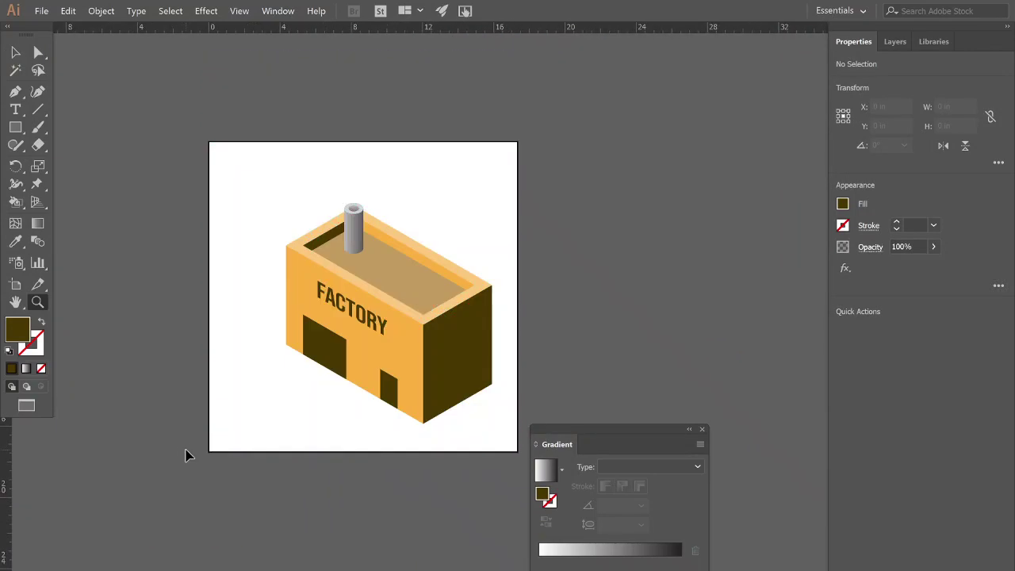
- Move the whole factory artwork to the centre of the artboard and deselect it
key(v)
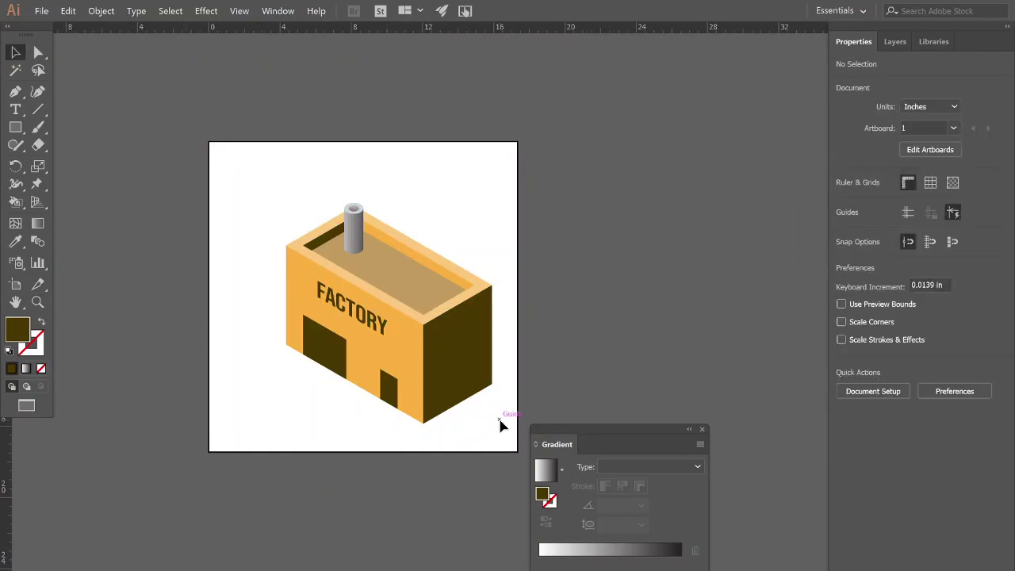
key(ctrl+a)
drag(438, 359, 418, 339)
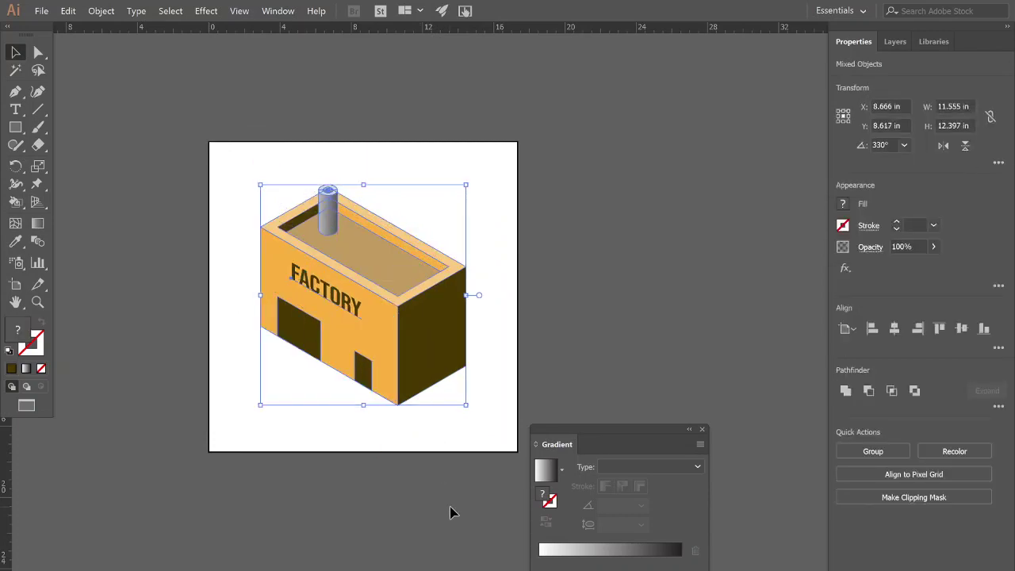
click(450, 512)
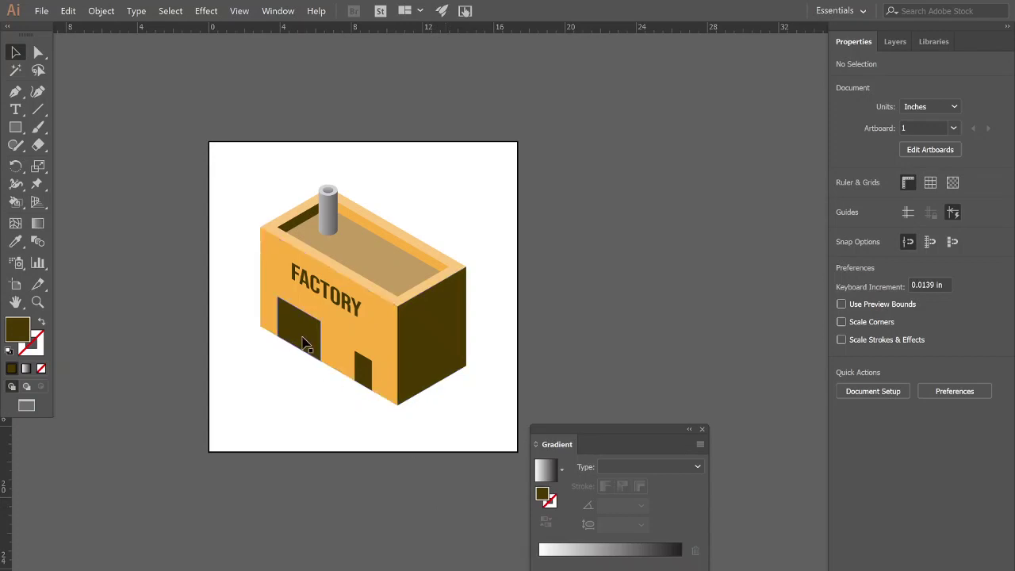
- Try rounding the wide door's two upper corners together by the same amount
click(302, 342)
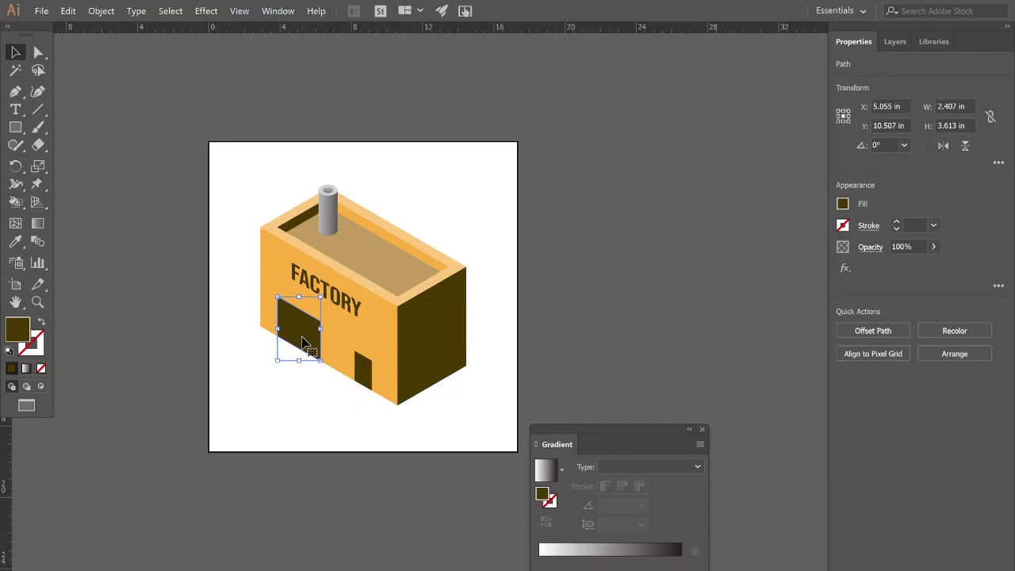
key(a)
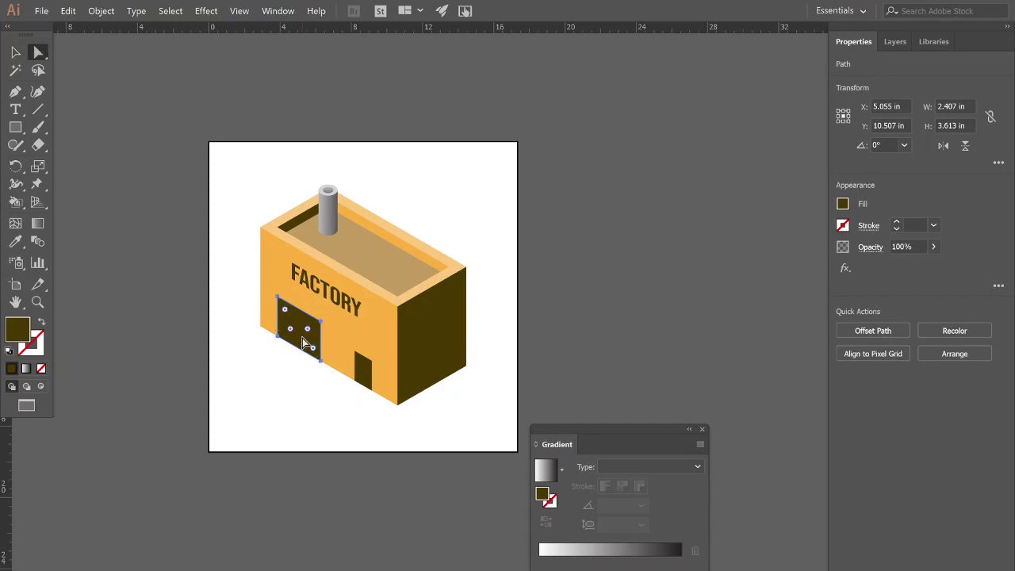
click(278, 300)
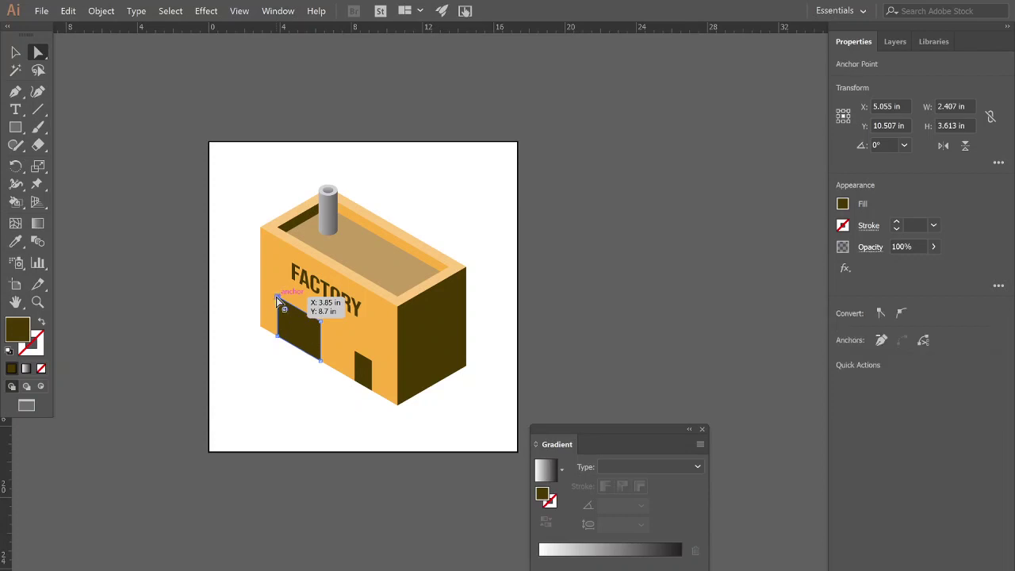
shift+click(321, 324)
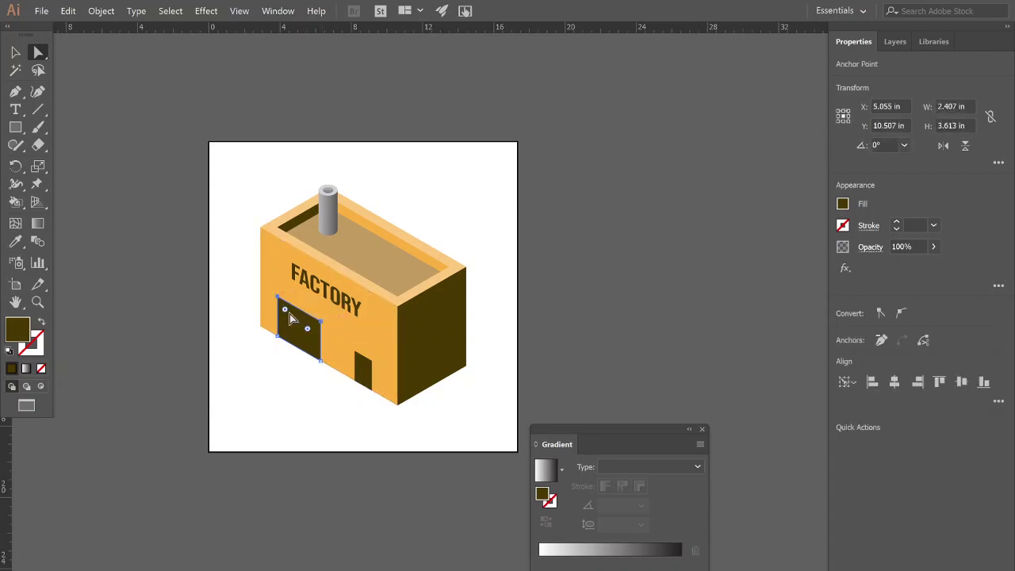
drag(287, 315, 289, 317)
click(291, 411)
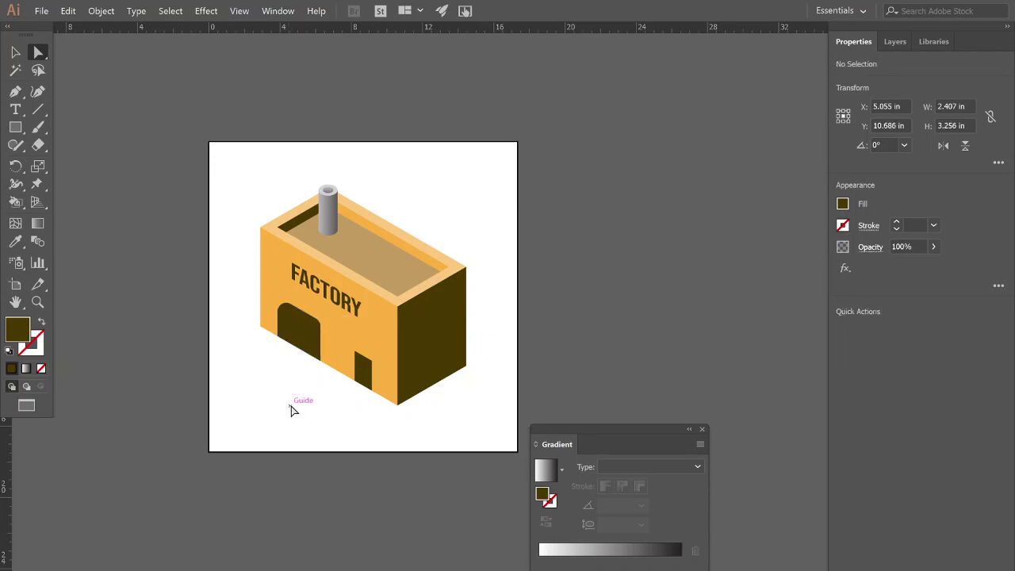
key(ctrl+z)
key(ctrl+z)
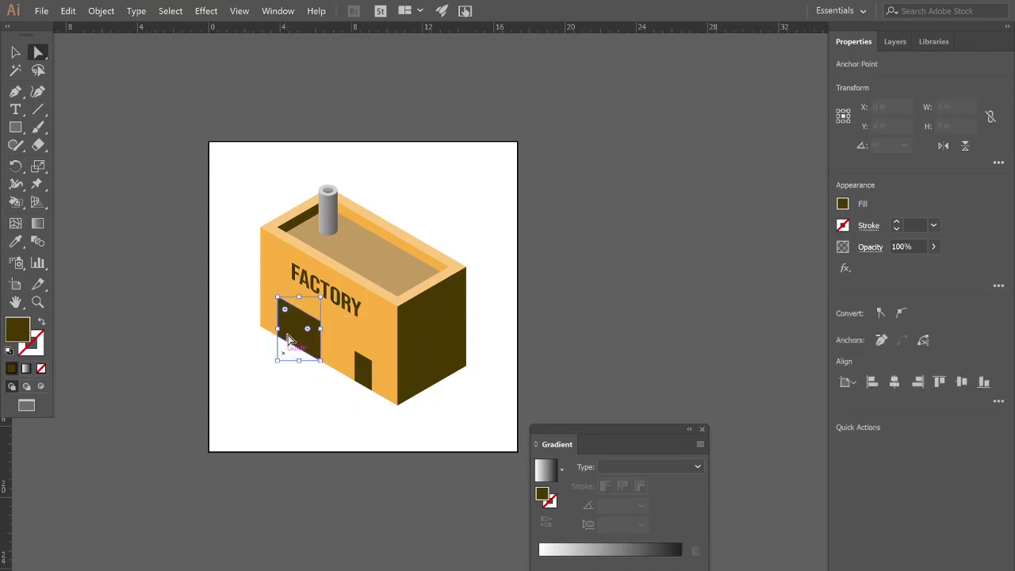
- Round the wide door's two upper corners separately, giving the right corner a larger radius than the left one
key(z)
drag(294, 321, 92, 278)
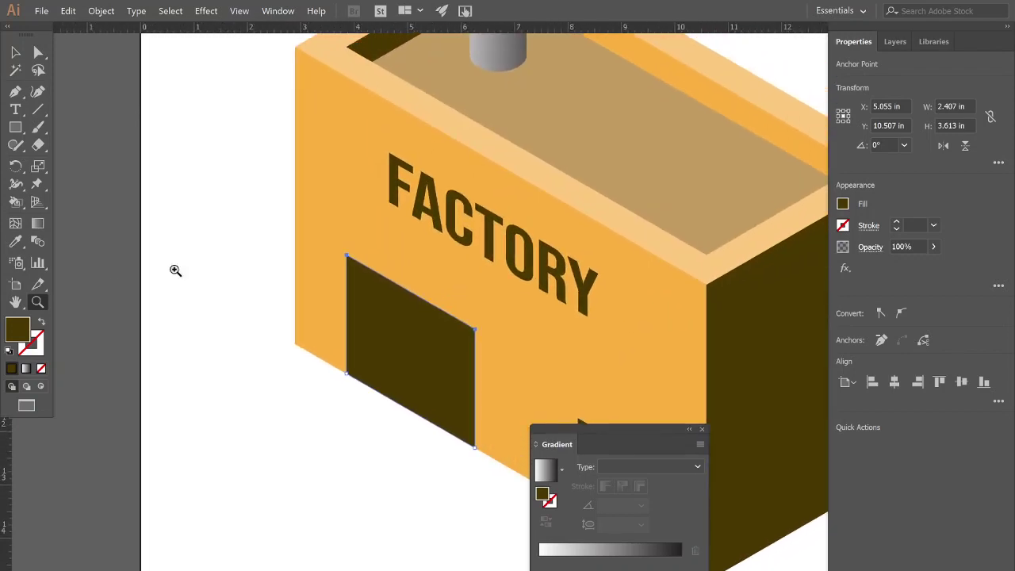
key(a)
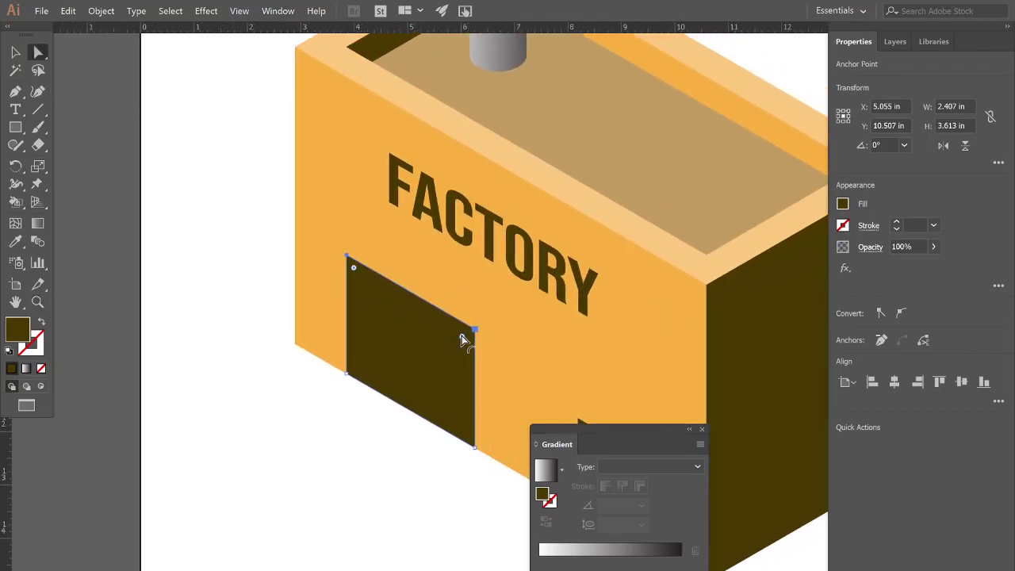
drag(465, 339, 447, 339)
click(415, 560)
key(ctrl+z)
drag(474, 326, 442, 347)
click(349, 259)
drag(355, 272, 362, 283)
click(397, 477)
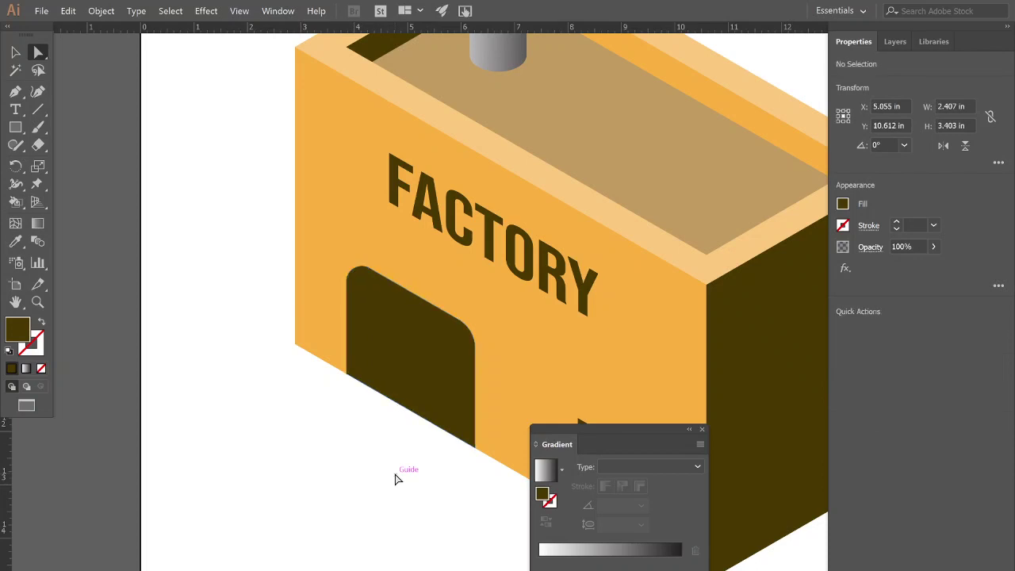
- In Export for Screens, rename the artboard ISOMETRIC BUILDING 1 followed by the designer's surname
key(z)
drag(395, 464, 256, 512)
drag(256, 512, 150, 405)
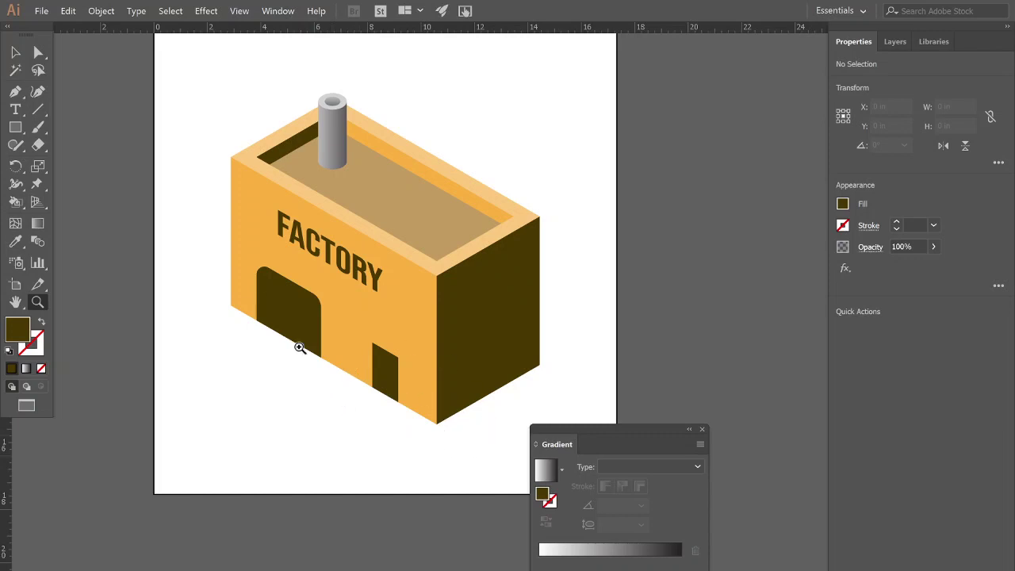
click(41, 11)
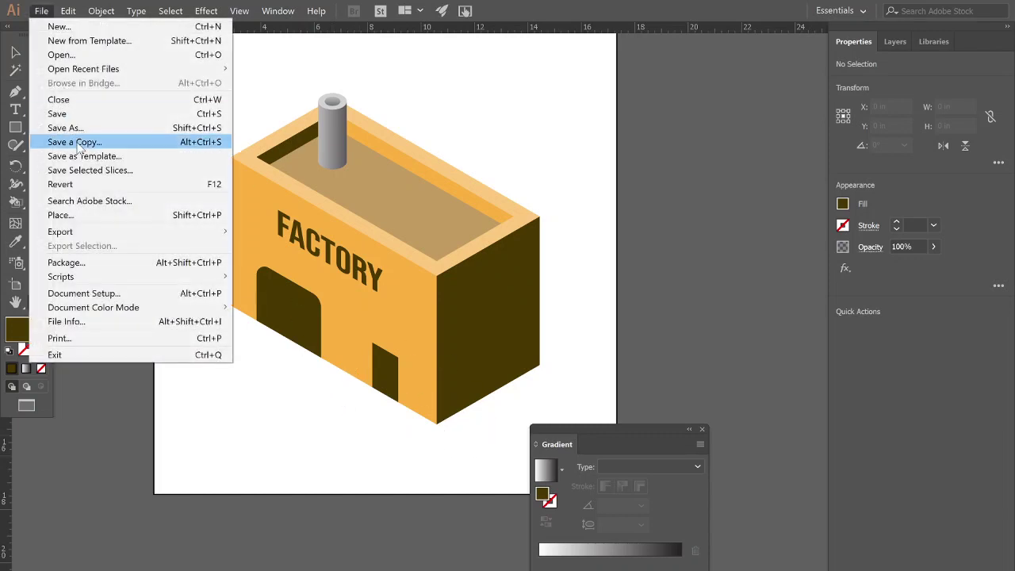
mouse_move(84, 233)
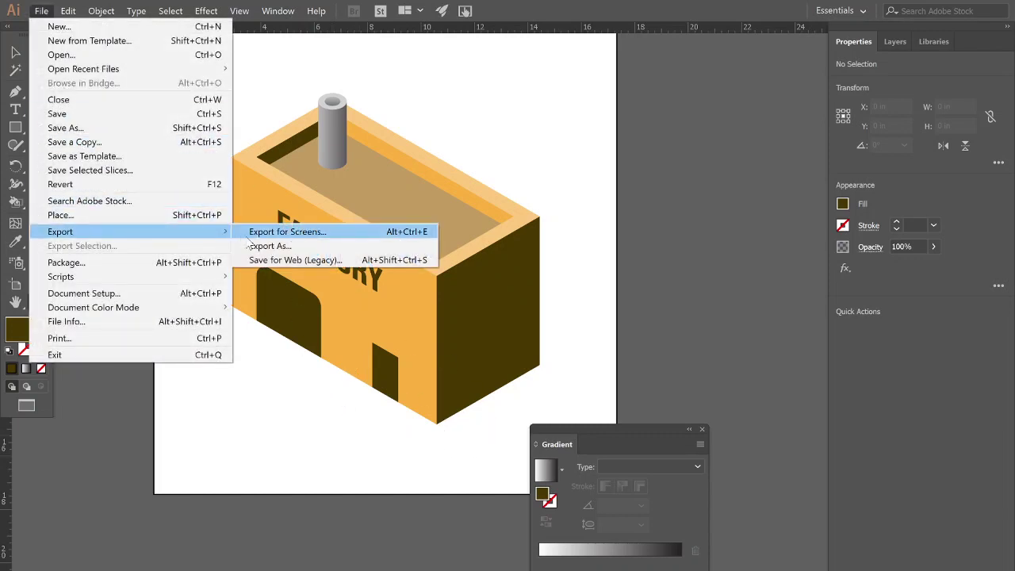
click(262, 231)
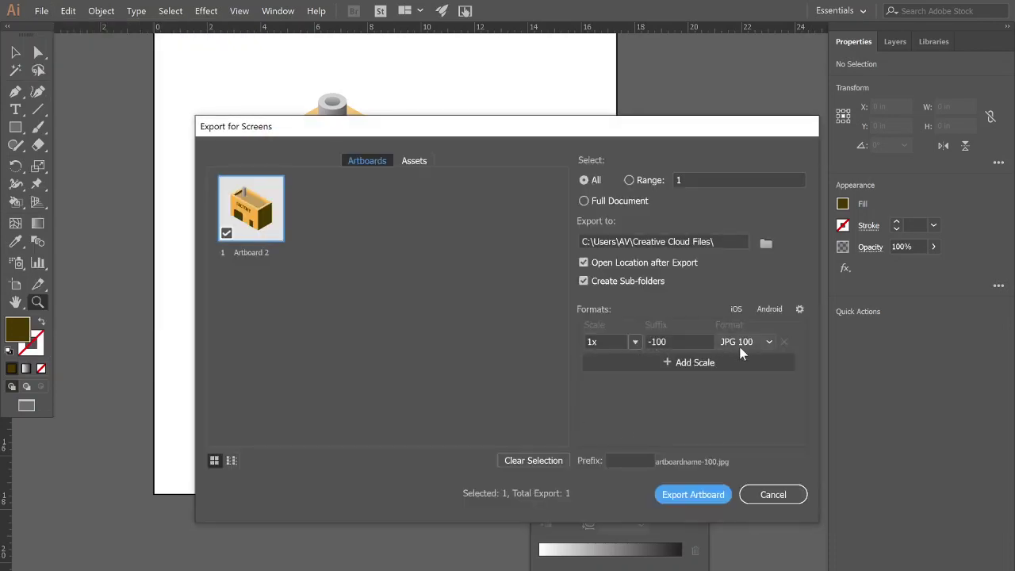
double_click(250, 251)
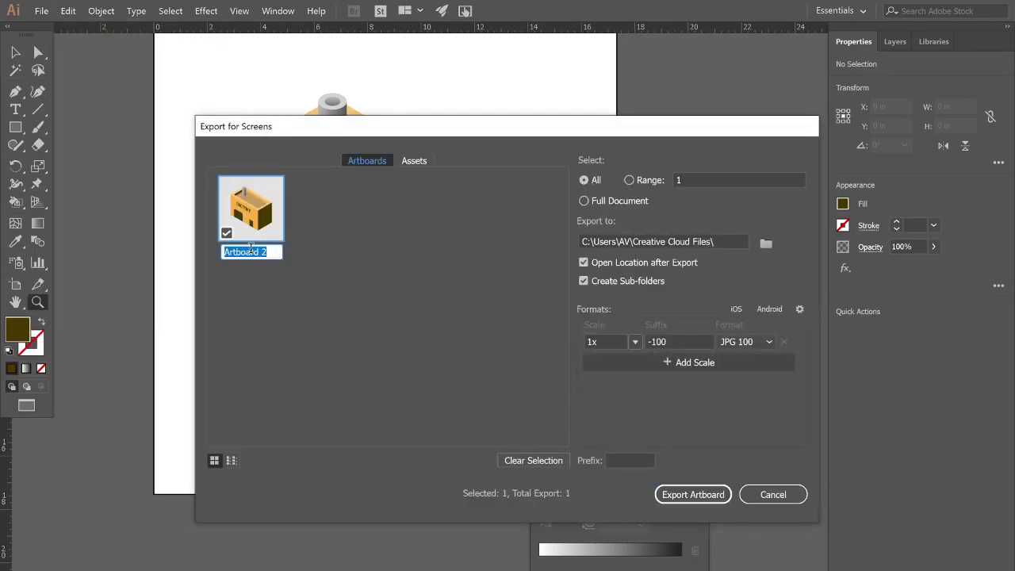
text(ISOMETRCI B)
key(BackSpace)
text(UILDING)
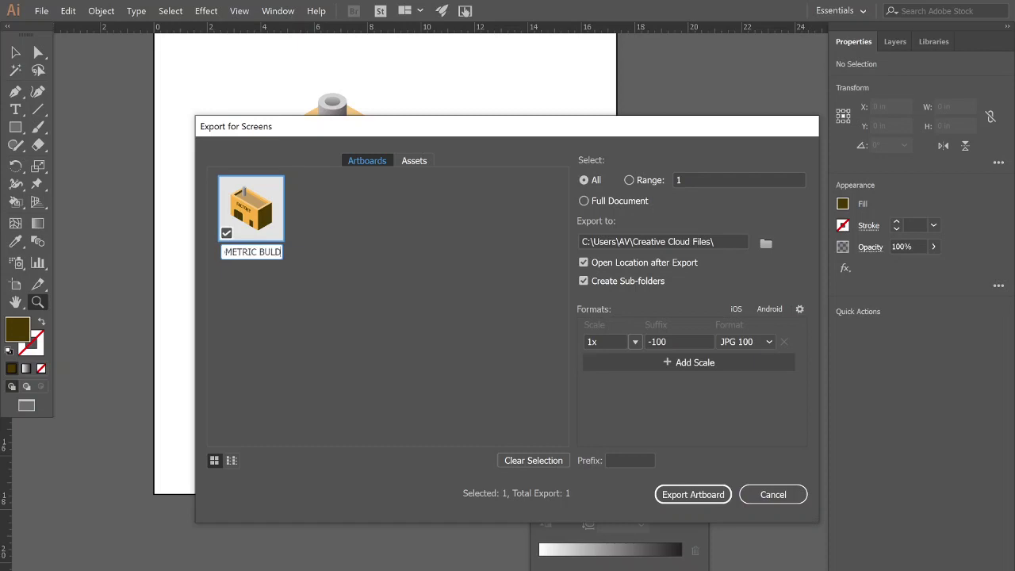
text( 1 LORES)
key(Return)
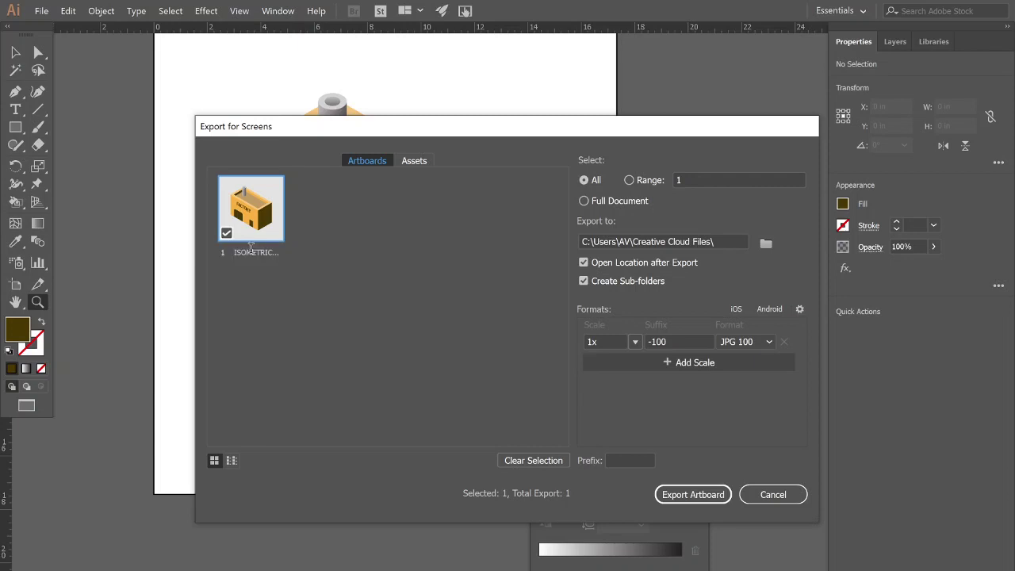
- Export the artboard as a 1x JPG 100 file and open the exported factory image from the 1x folder
click(684, 495)
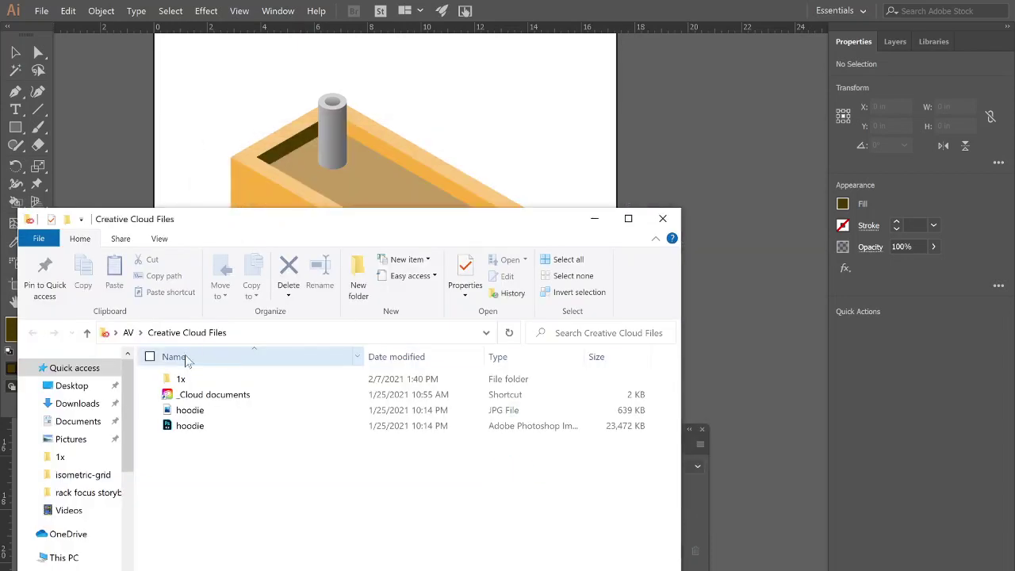
double_click(182, 380)
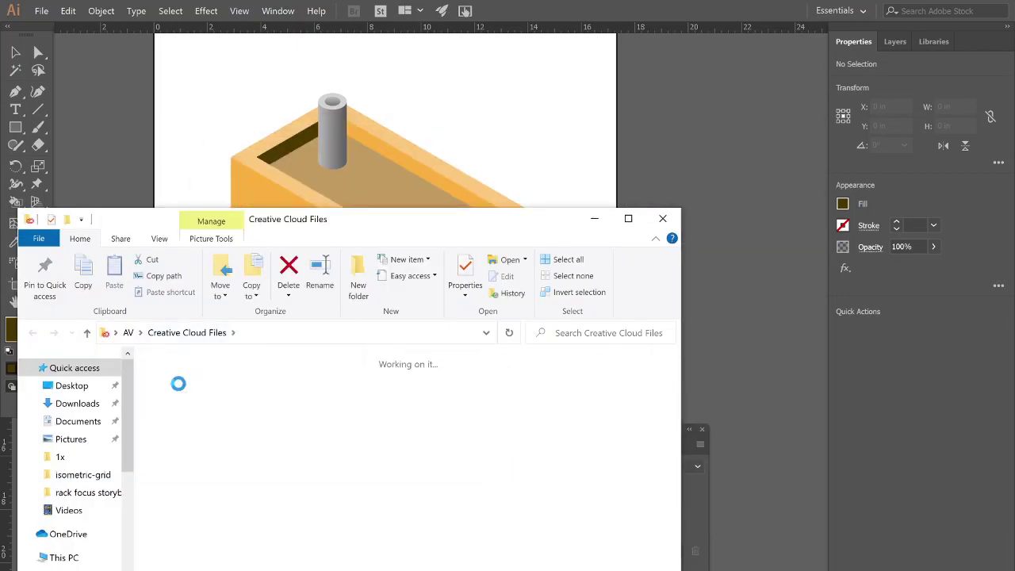
double_click(206, 488)
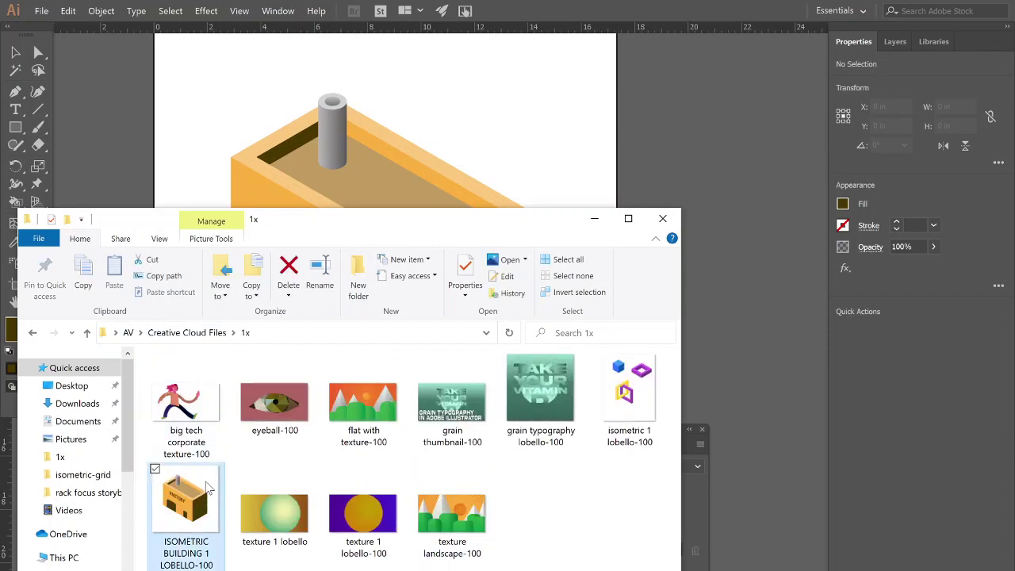